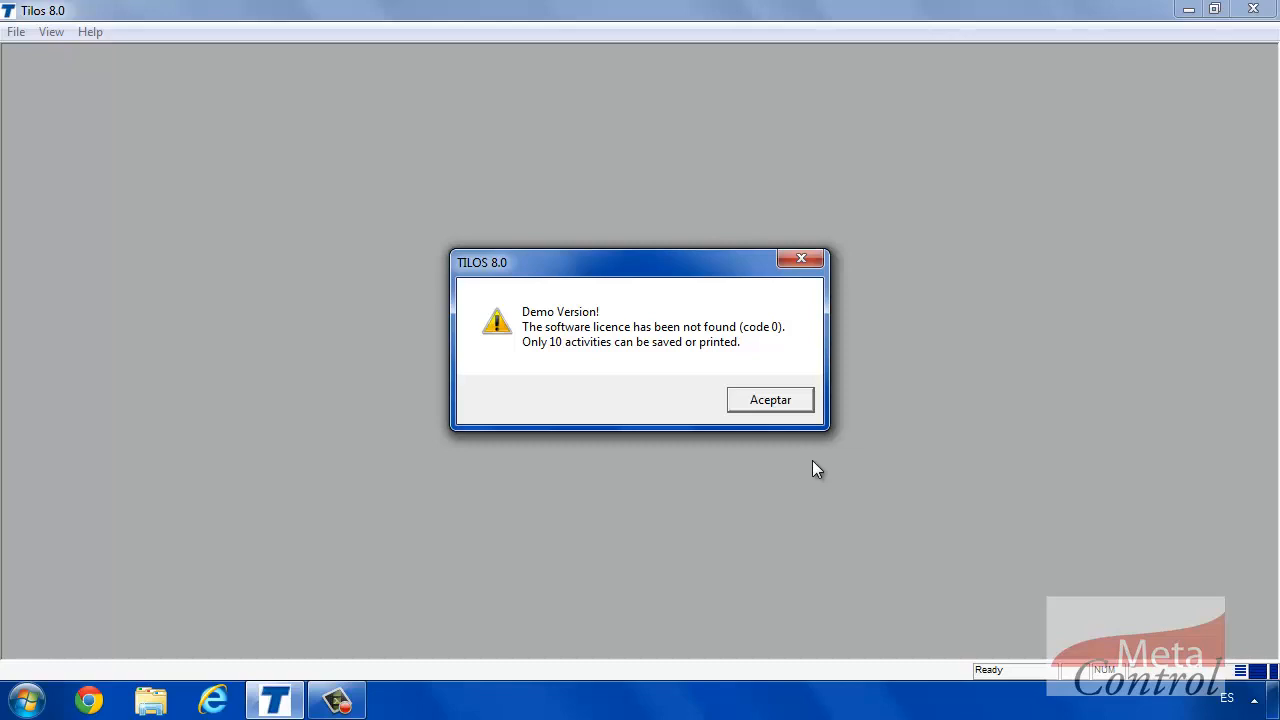
Dismiss the demo licence warning and create a new project from Template Tilos8 General.hst.
click(770, 400)
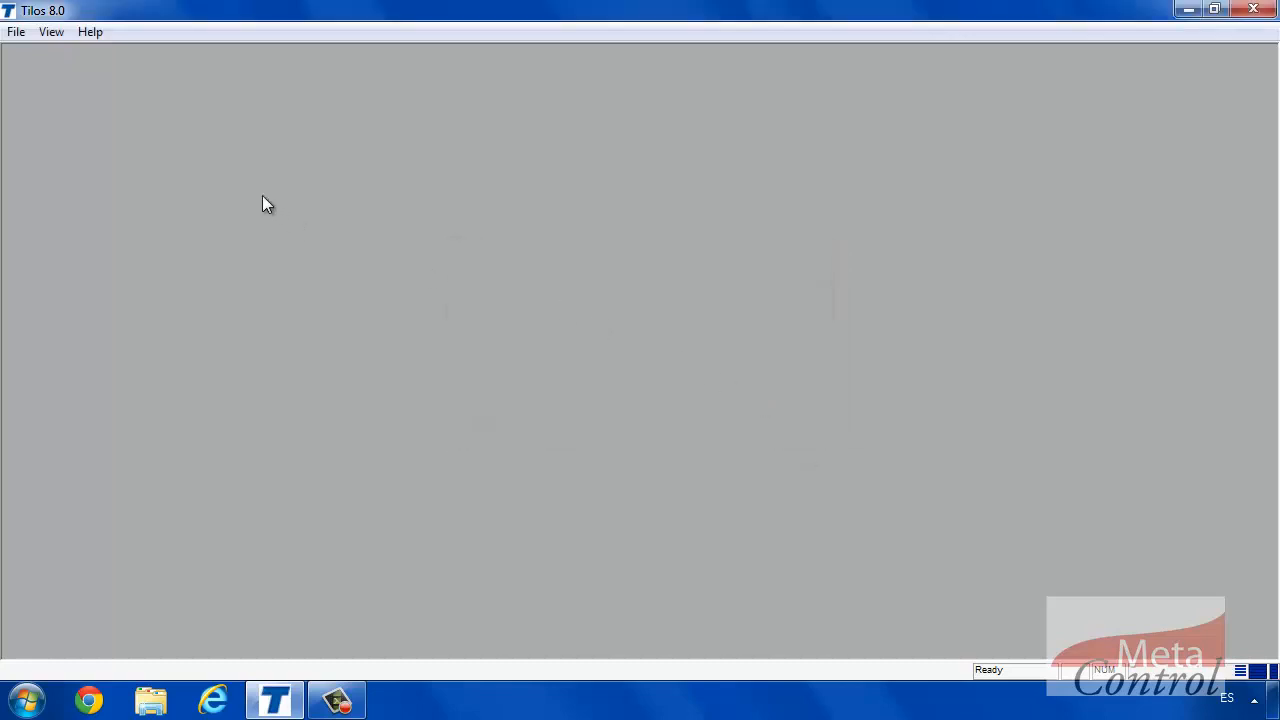
click(15, 32)
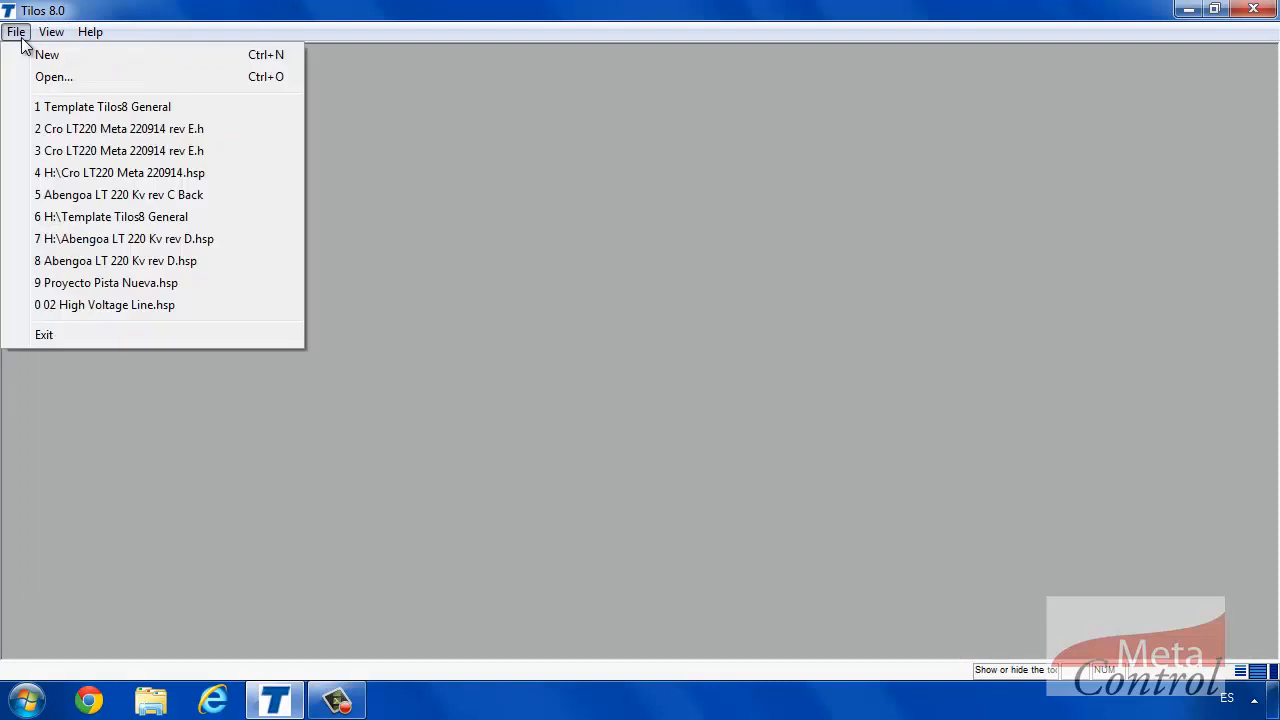
click(45, 55)
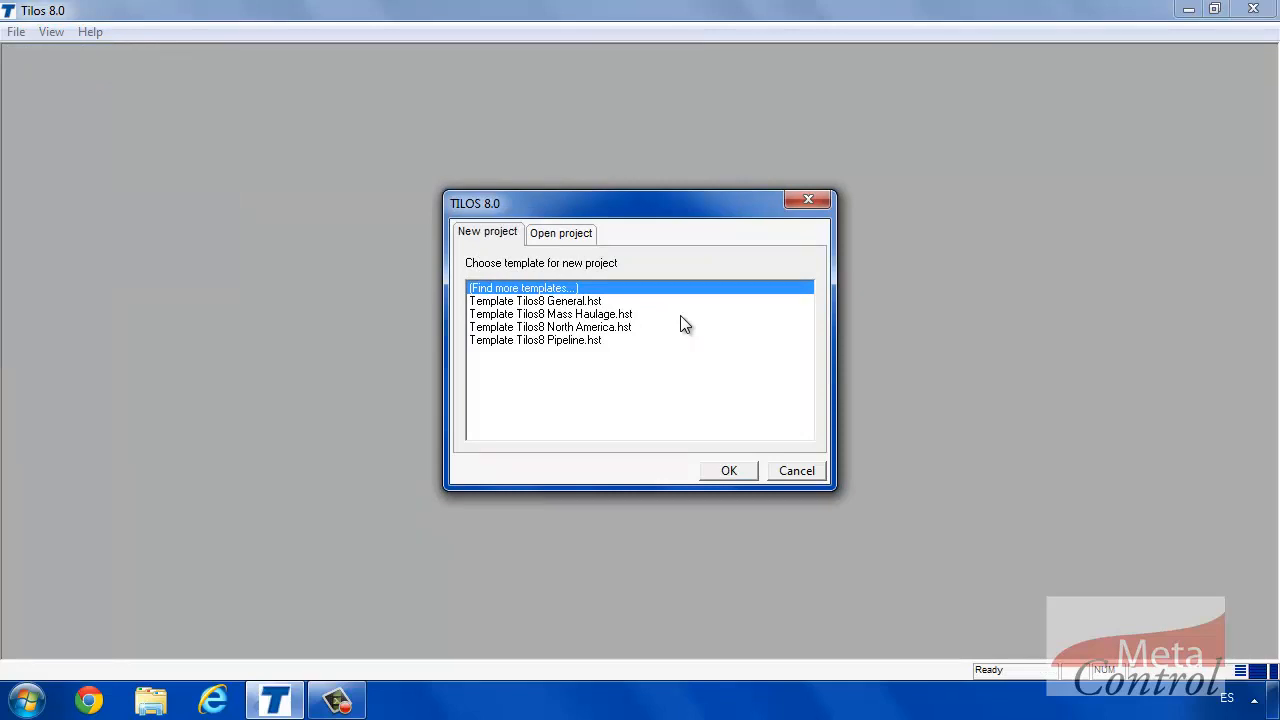
click(608, 303)
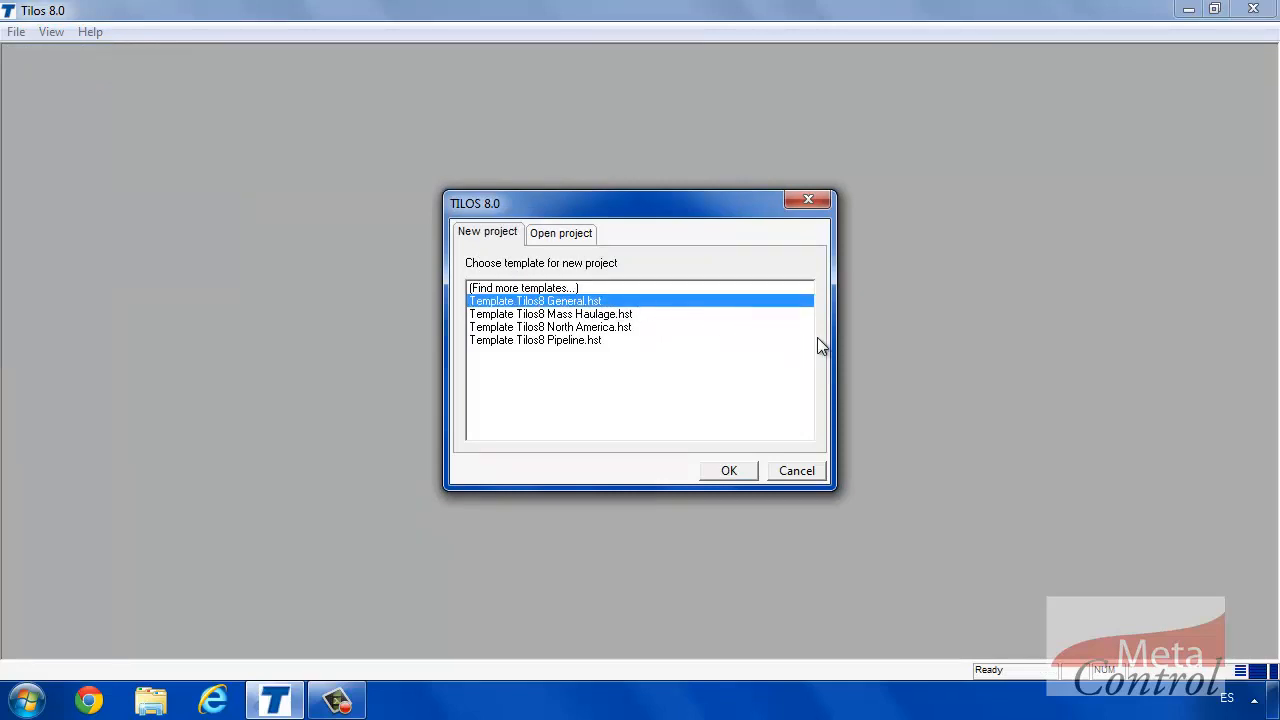
click(749, 470)
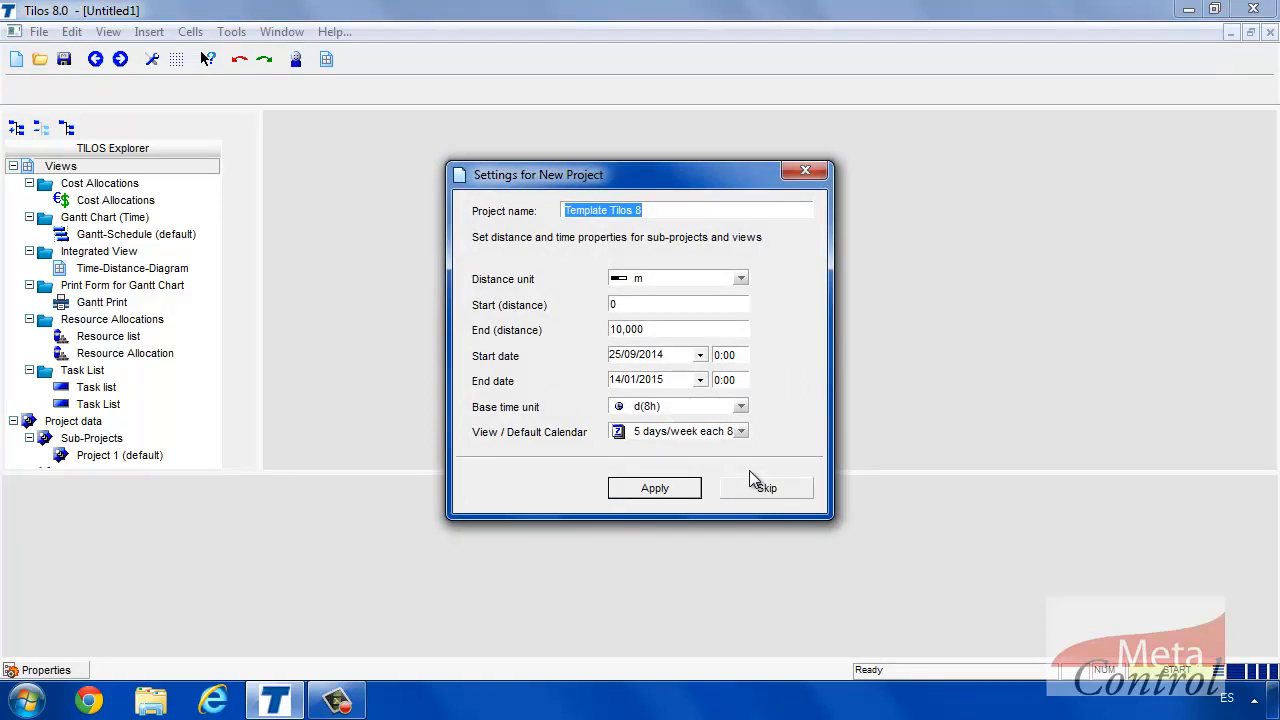
Keep metres as the distance unit, set end distance 5000 and end date 28/02/2015.
click(741, 279)
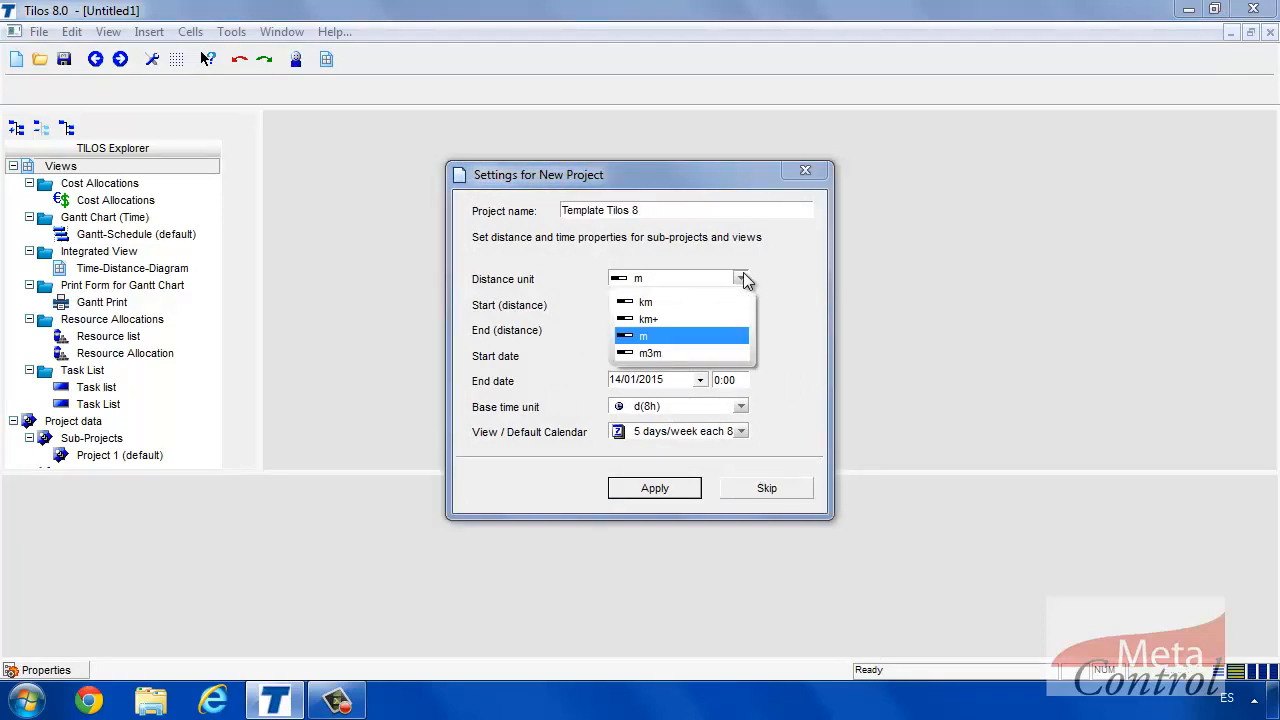
click(741, 279)
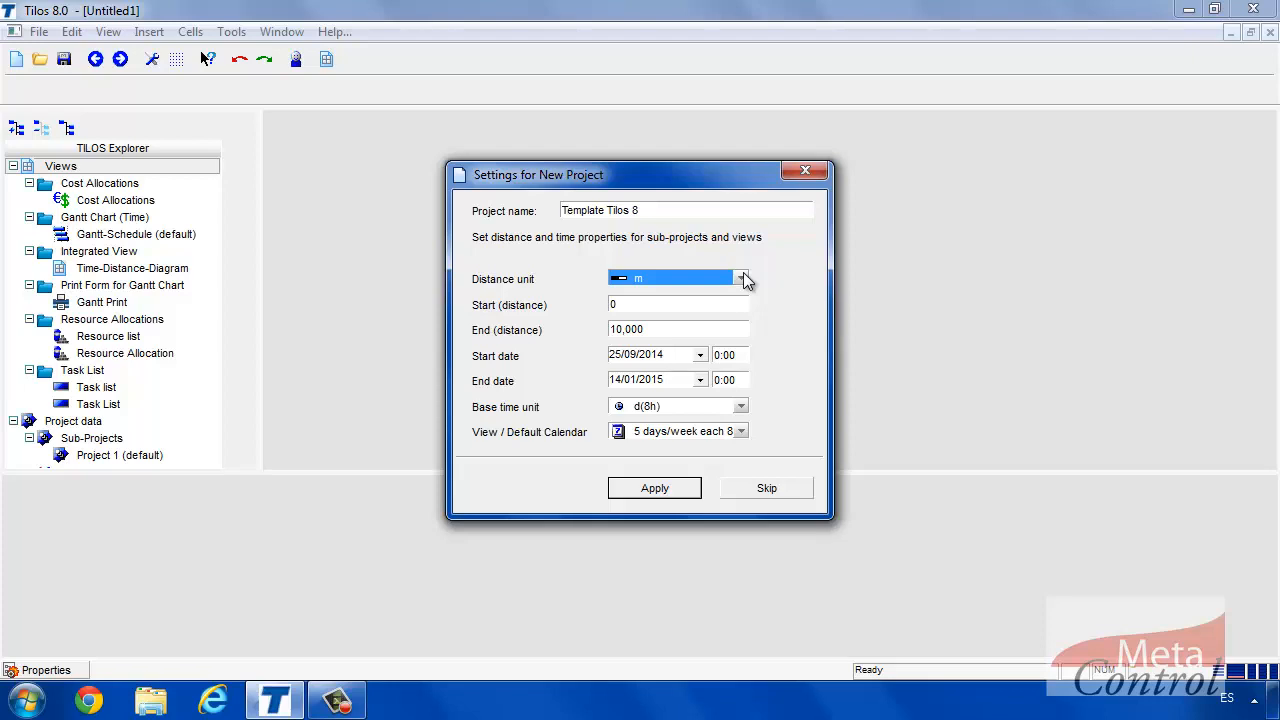
click(660, 328)
text(5)
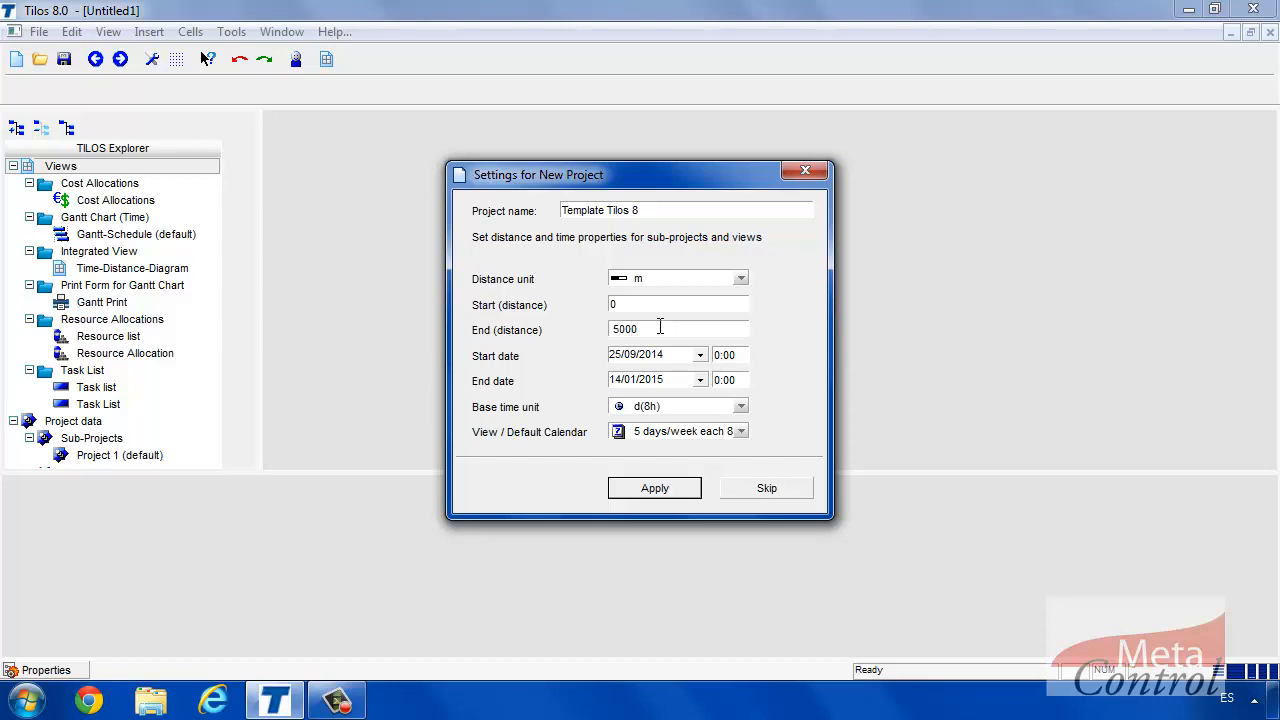
click(701, 357)
click(700, 362)
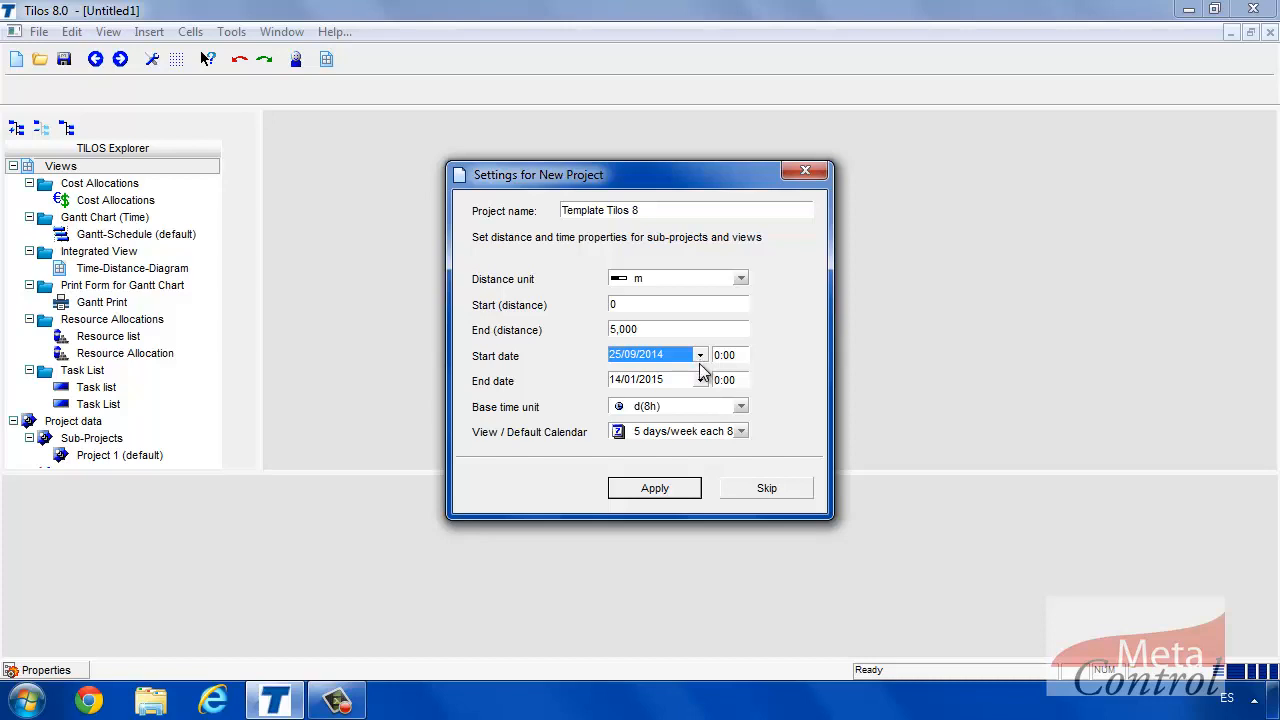
click(701, 382)
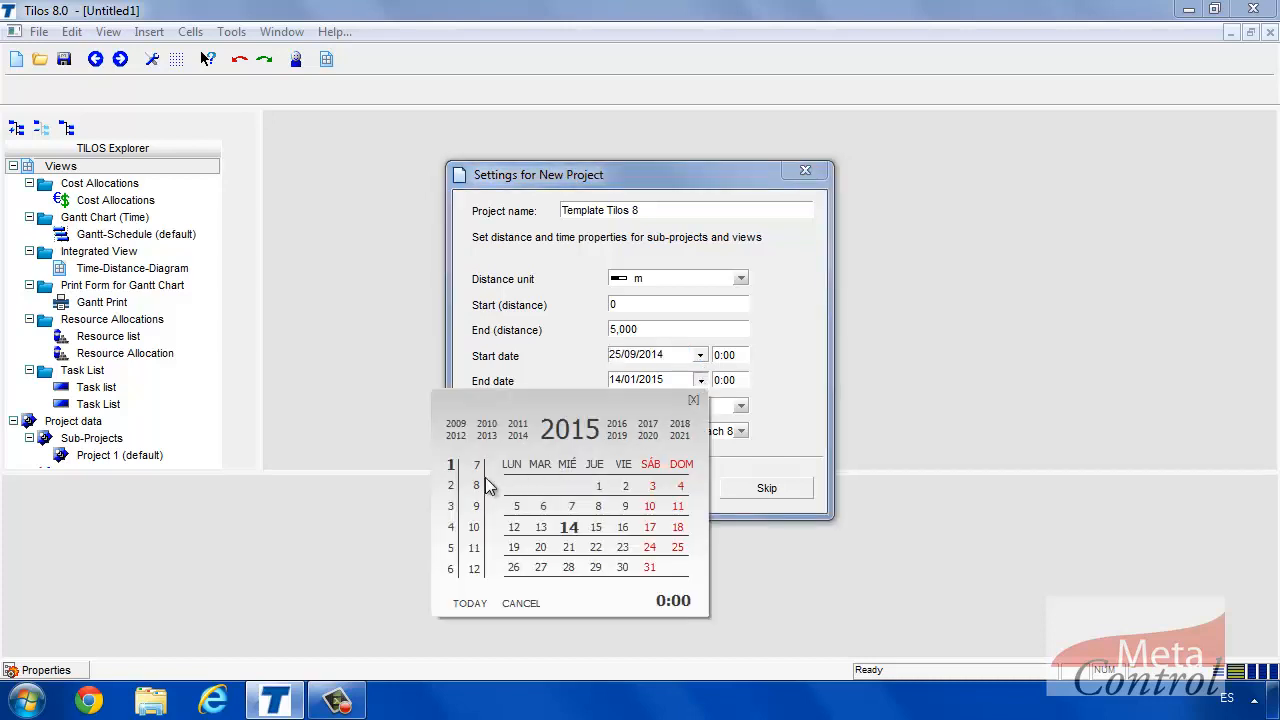
click(451, 488)
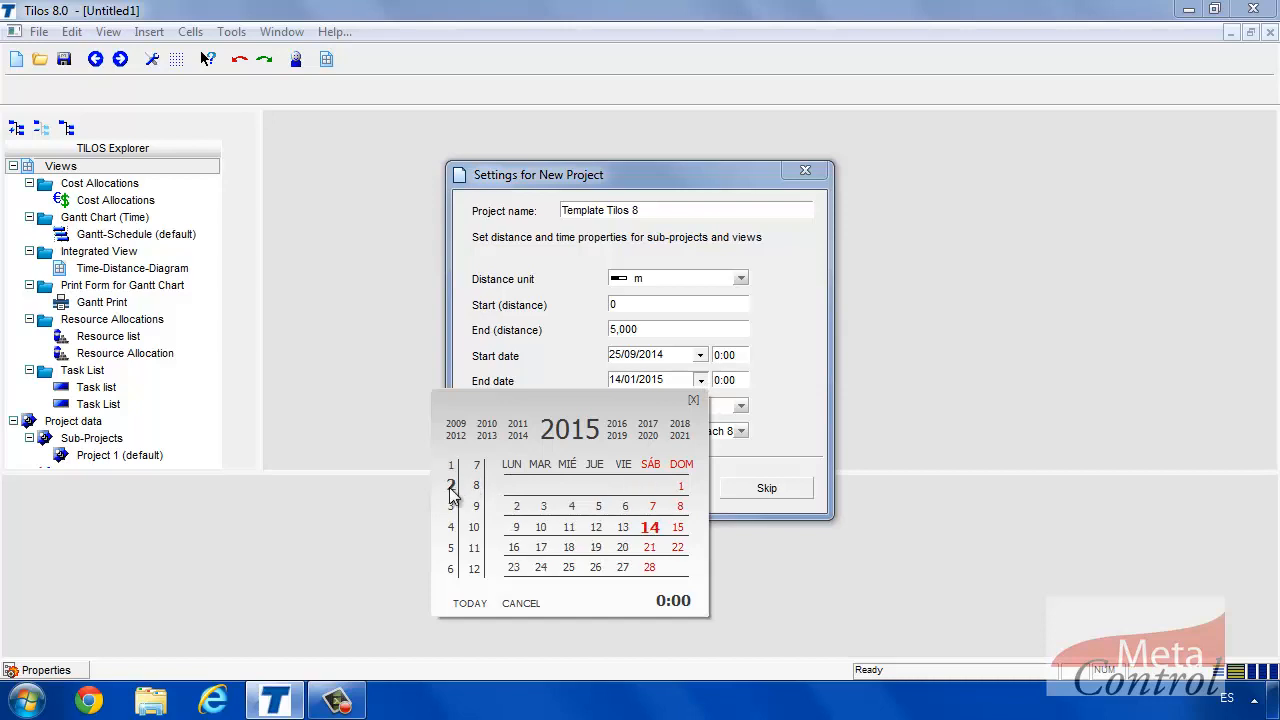
click(650, 568)
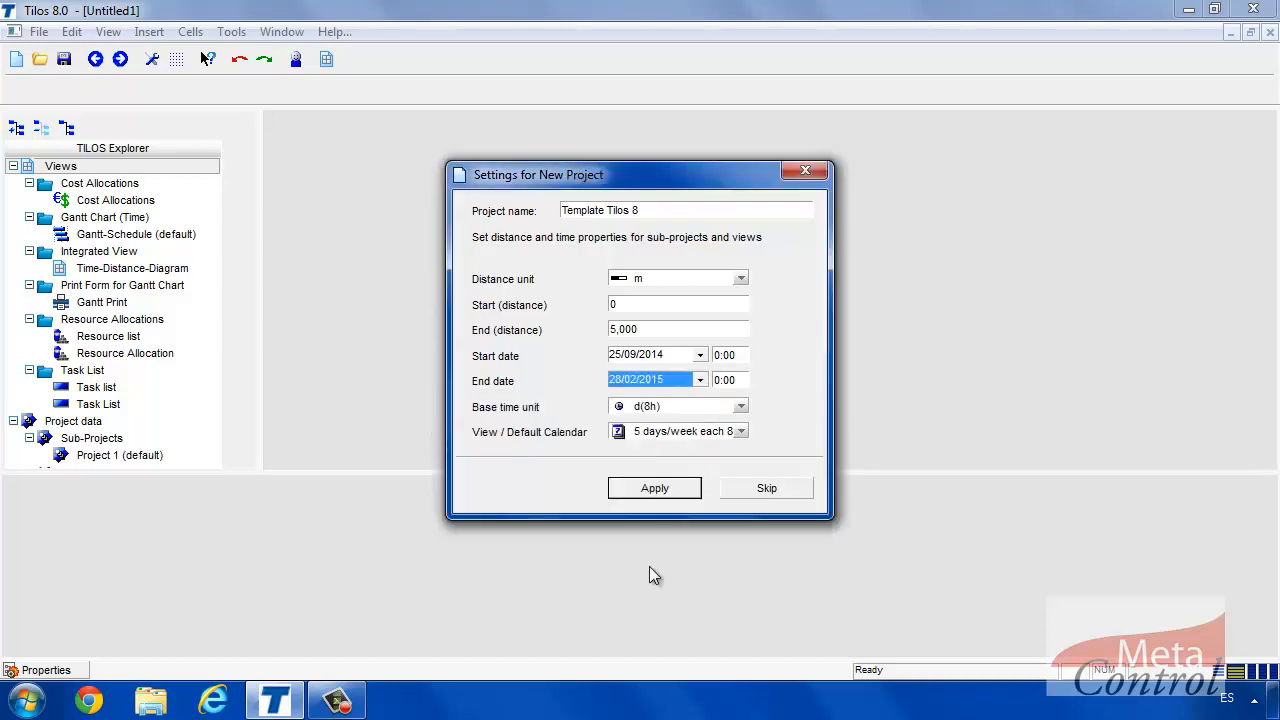
Choose the 6 days/week each 10h calendar with base unit d(10h) and apply the settings.
click(742, 436)
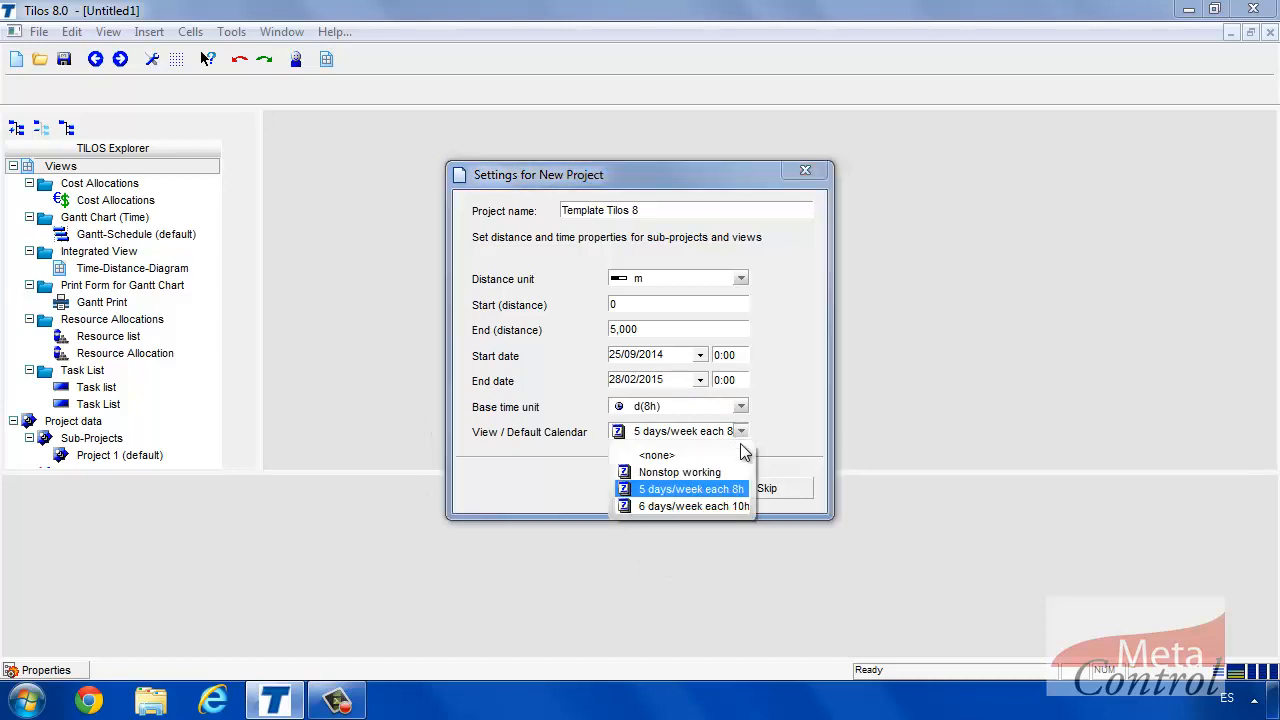
click(725, 507)
click(742, 407)
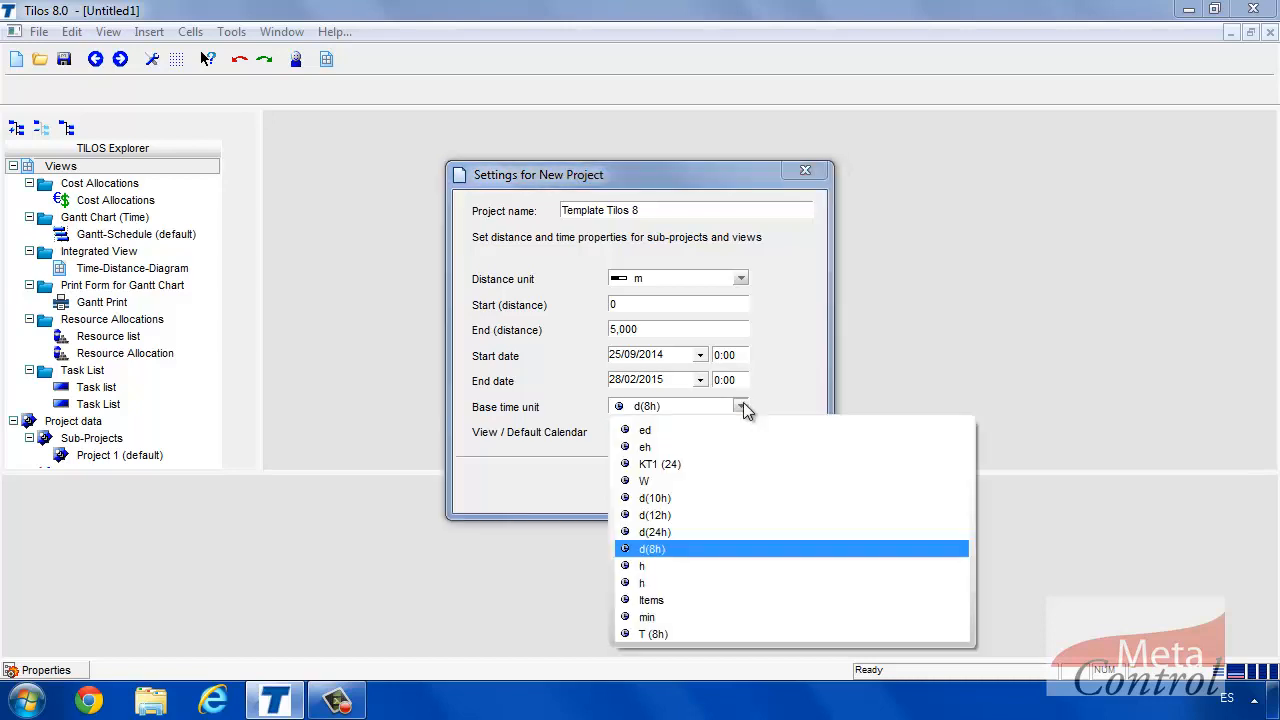
click(712, 498)
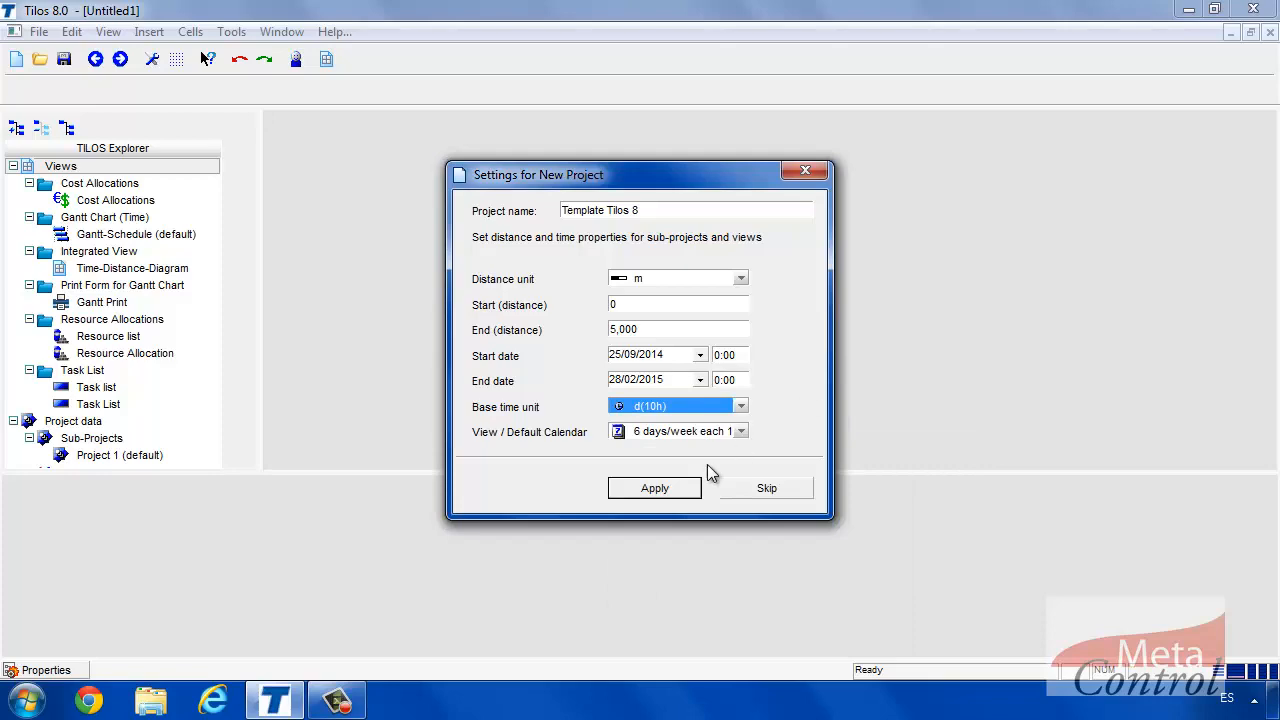
click(686, 490)
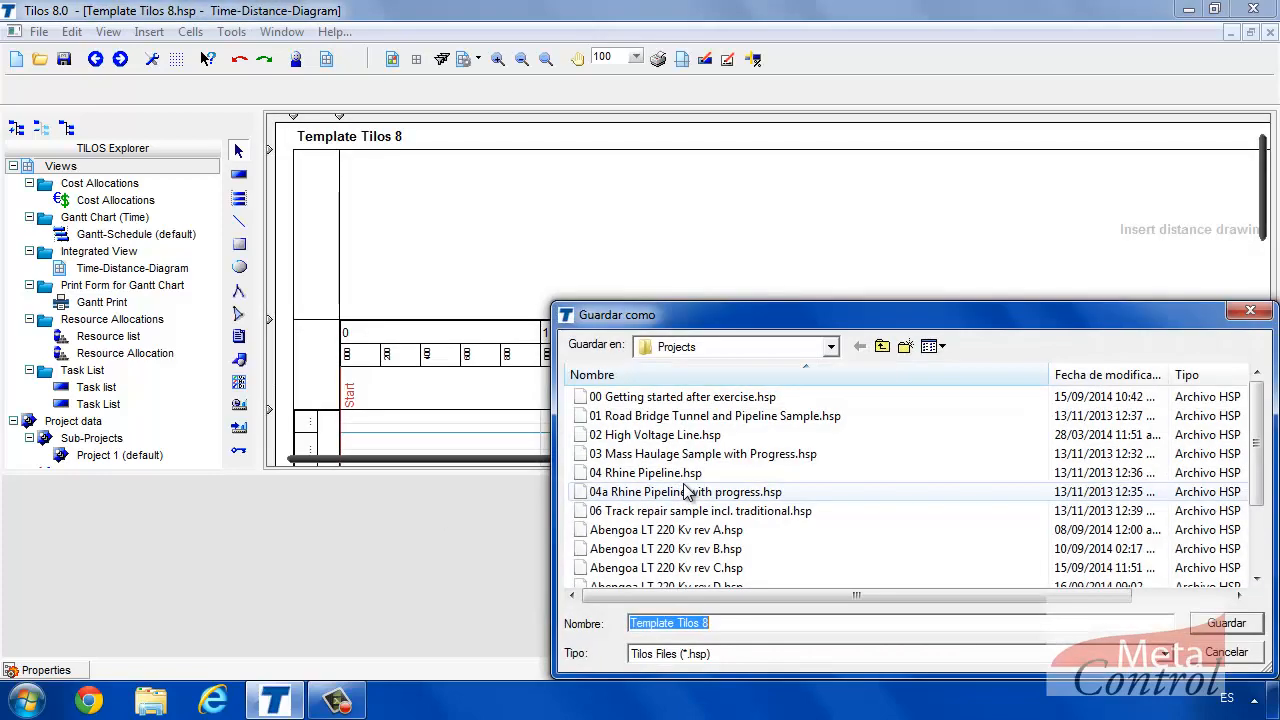
Replace the file name with Exemple and save it as a Tilos .hsp file in Projects.
drag(790, 317, 688, 251)
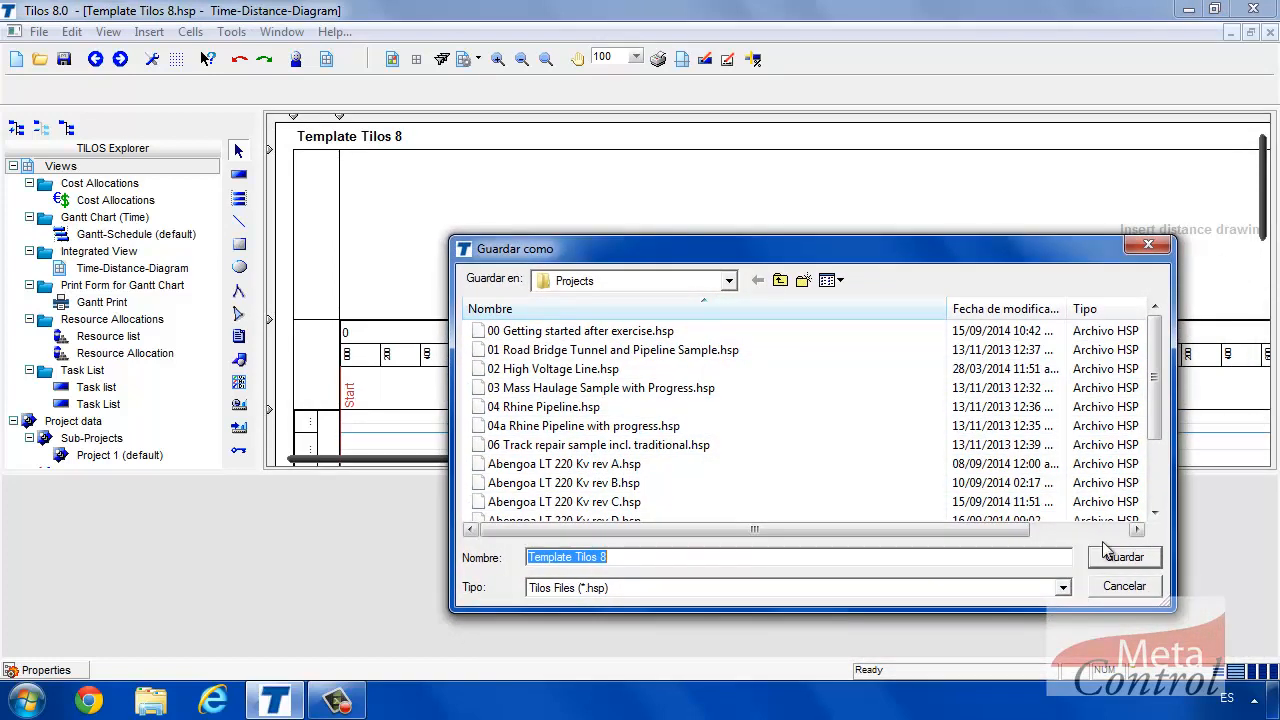
click(1135, 588)
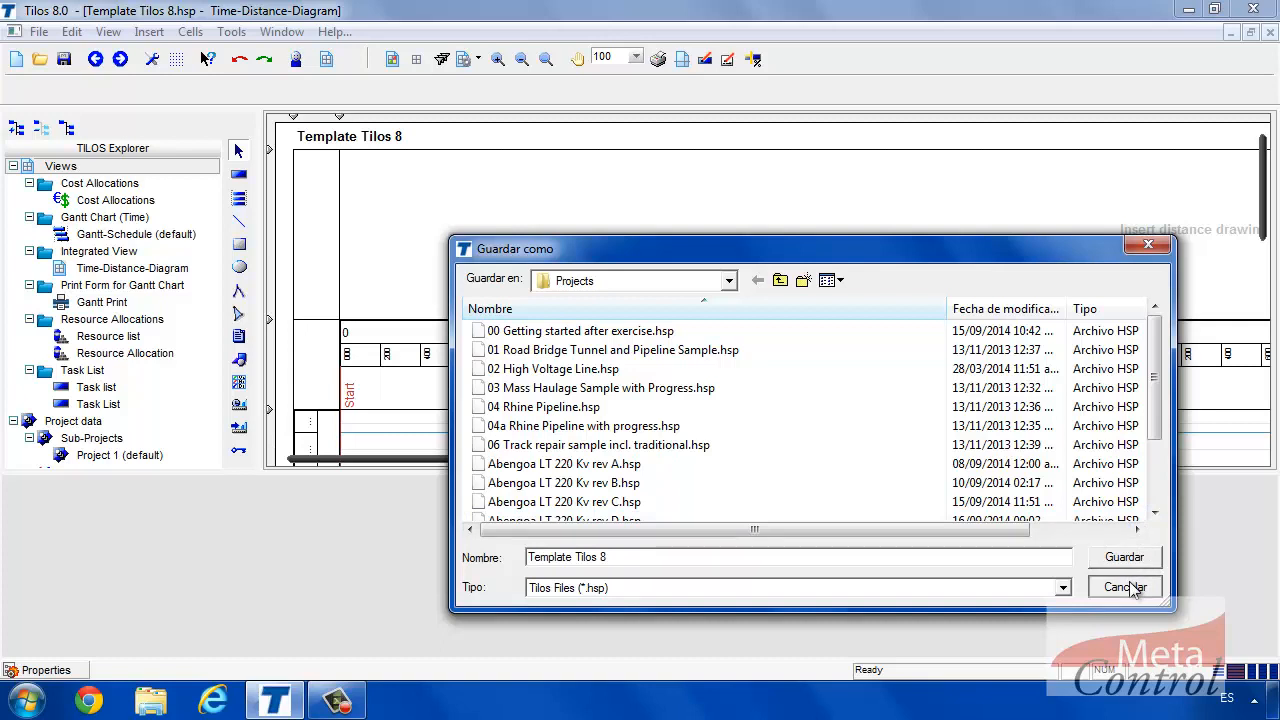
drag(628, 557, 497, 575)
text(Exe)
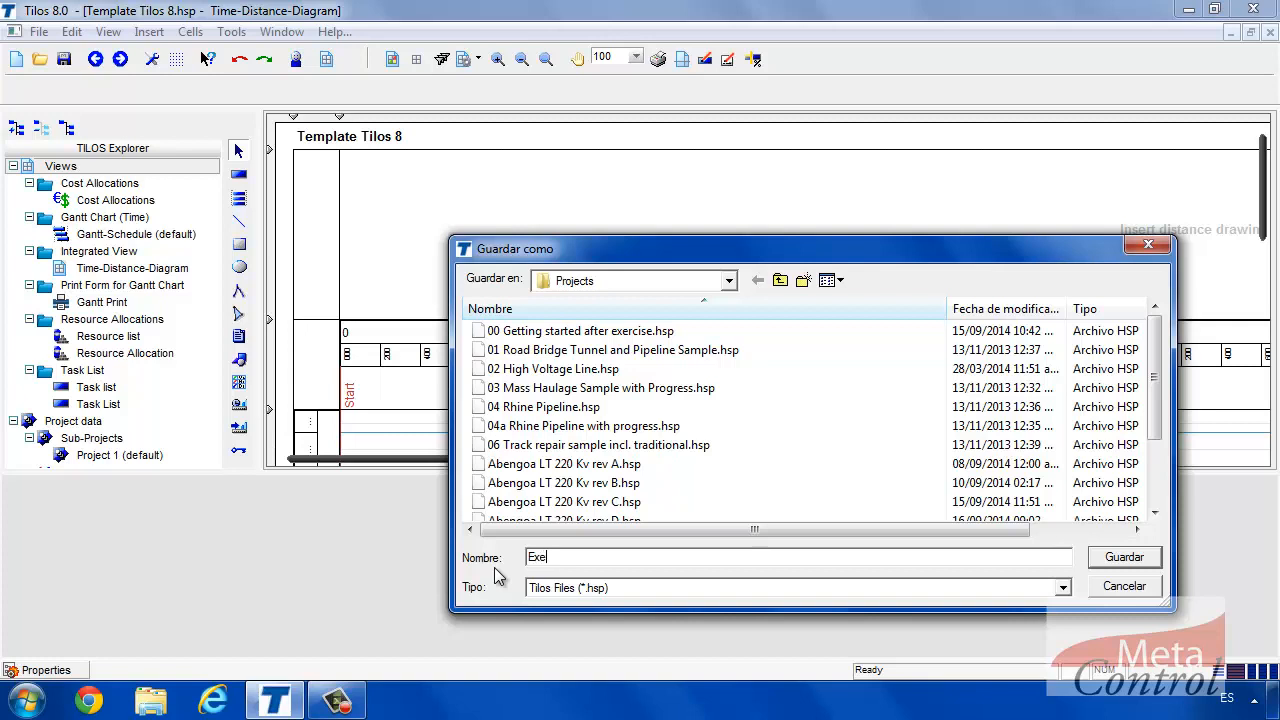
text(mple)
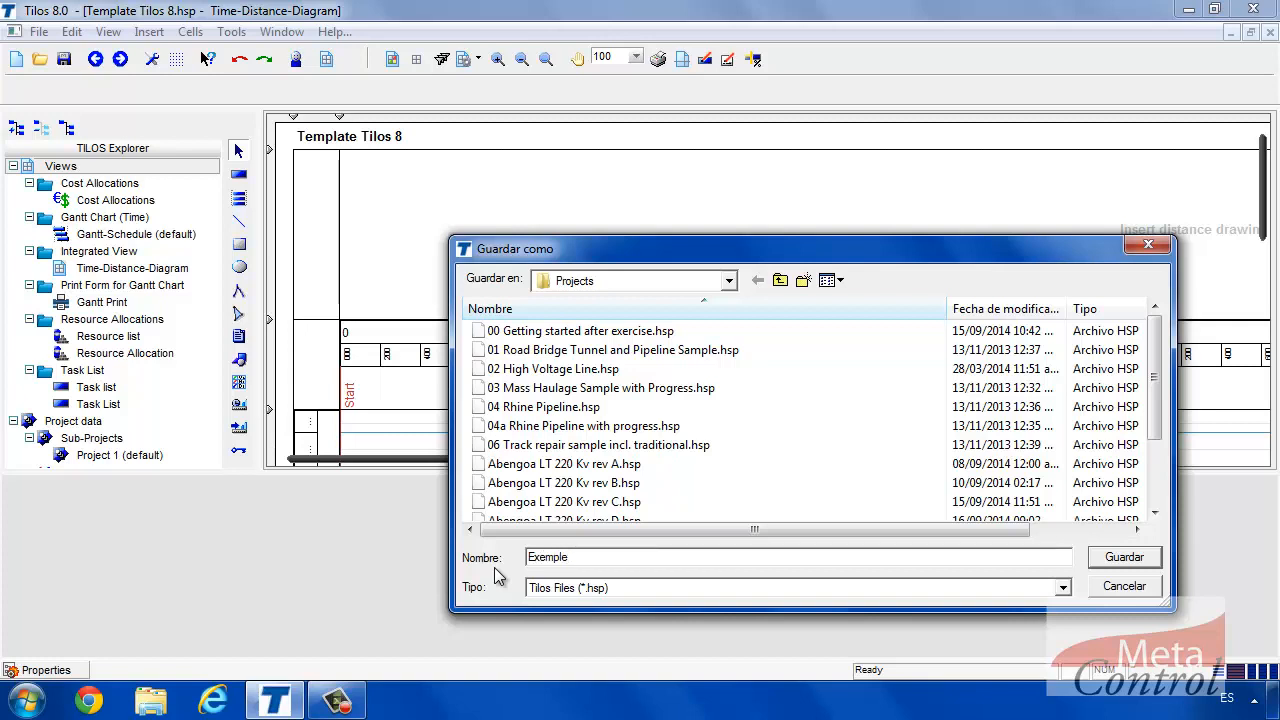
click(1125, 558)
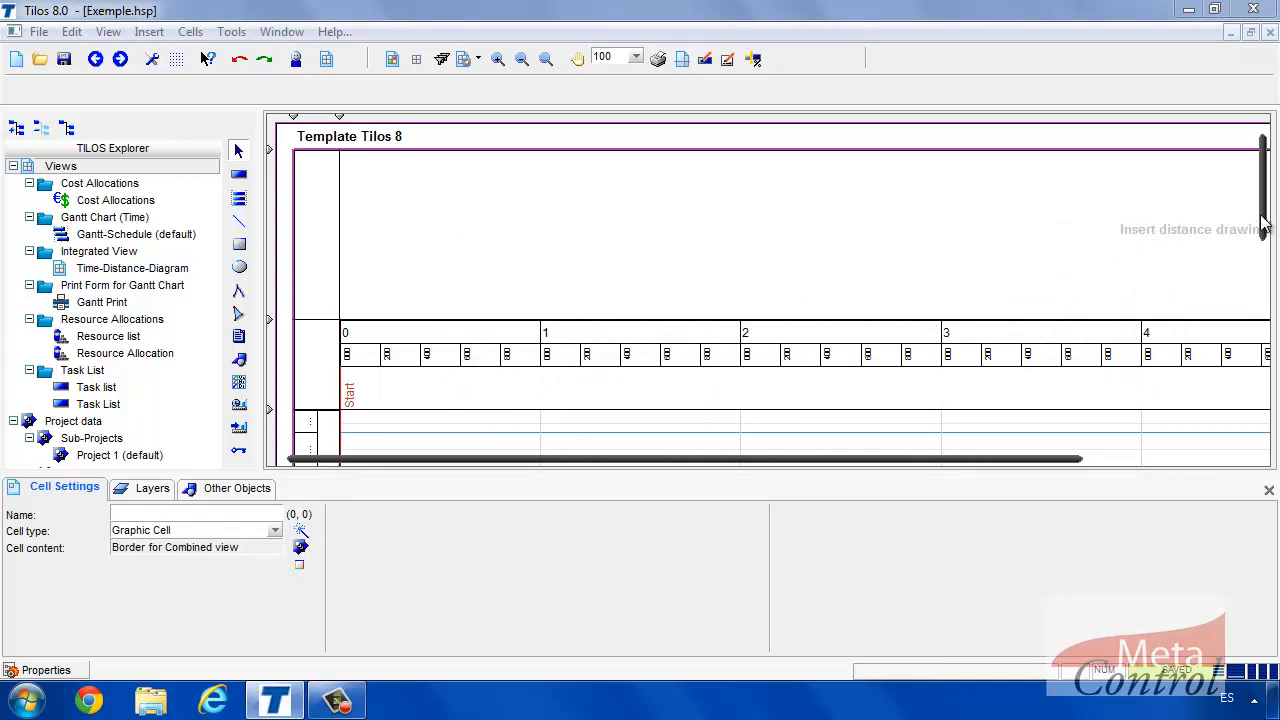
Zoom out and browse the TILOS Explorer tree, peeking at the Library and project calendars.
click(522, 59)
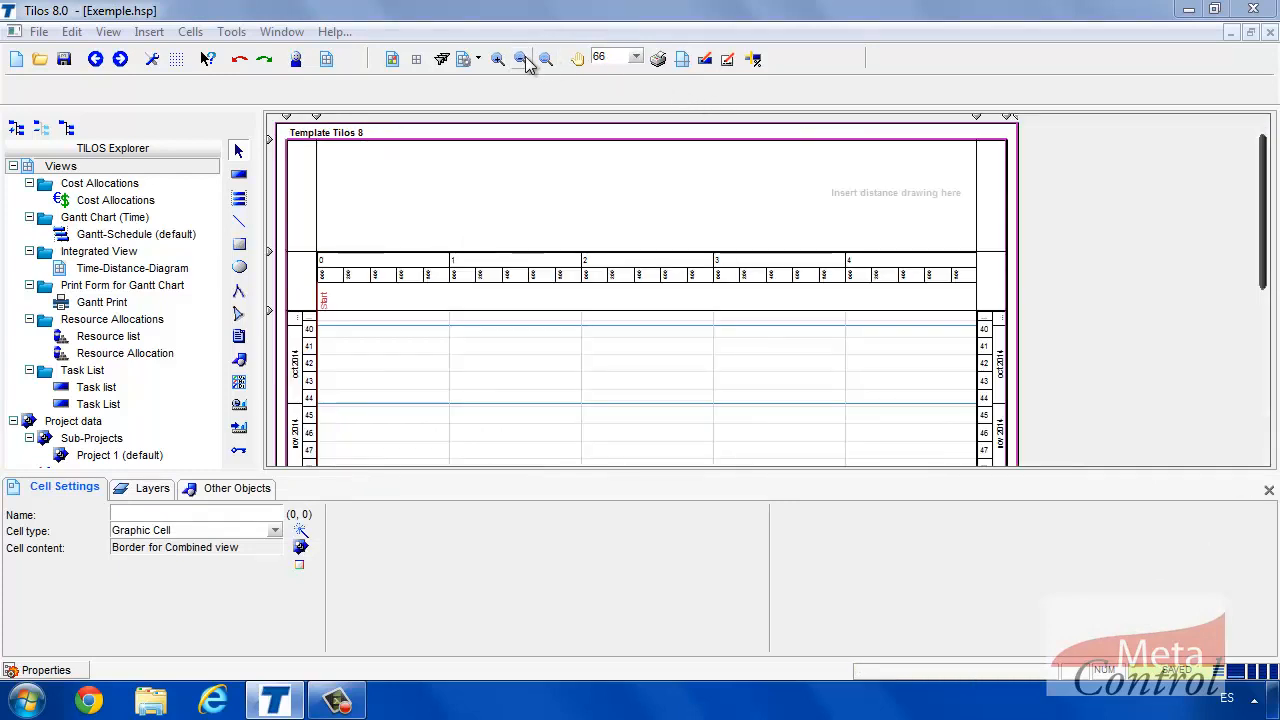
click(522, 59)
click(522, 59)
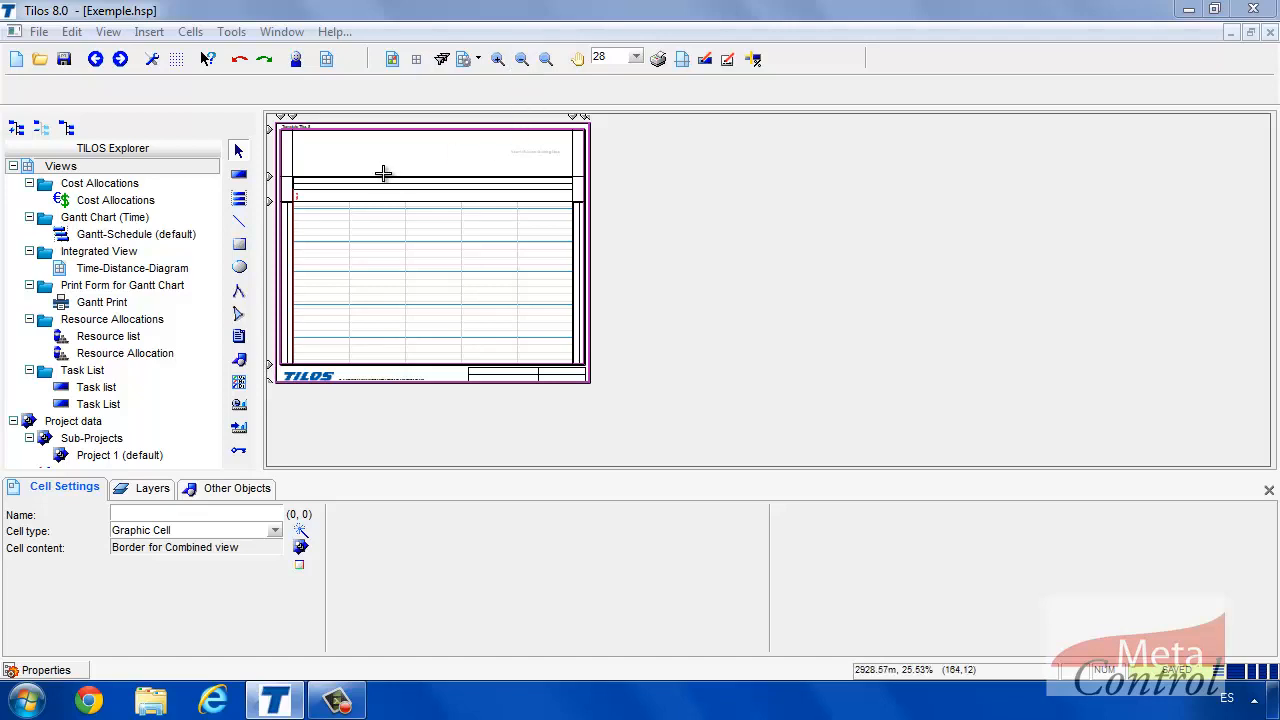
click(163, 219)
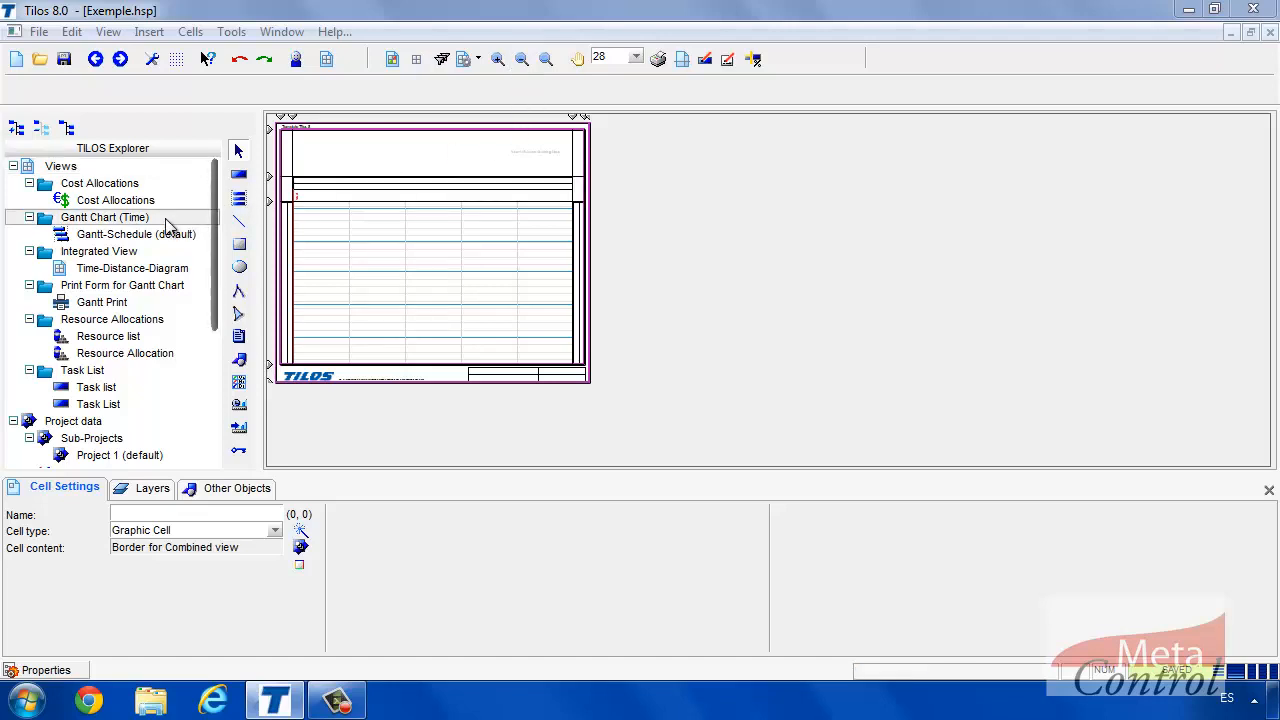
scroll(165, 228, down, 1)
scroll(165, 228, down, 6)
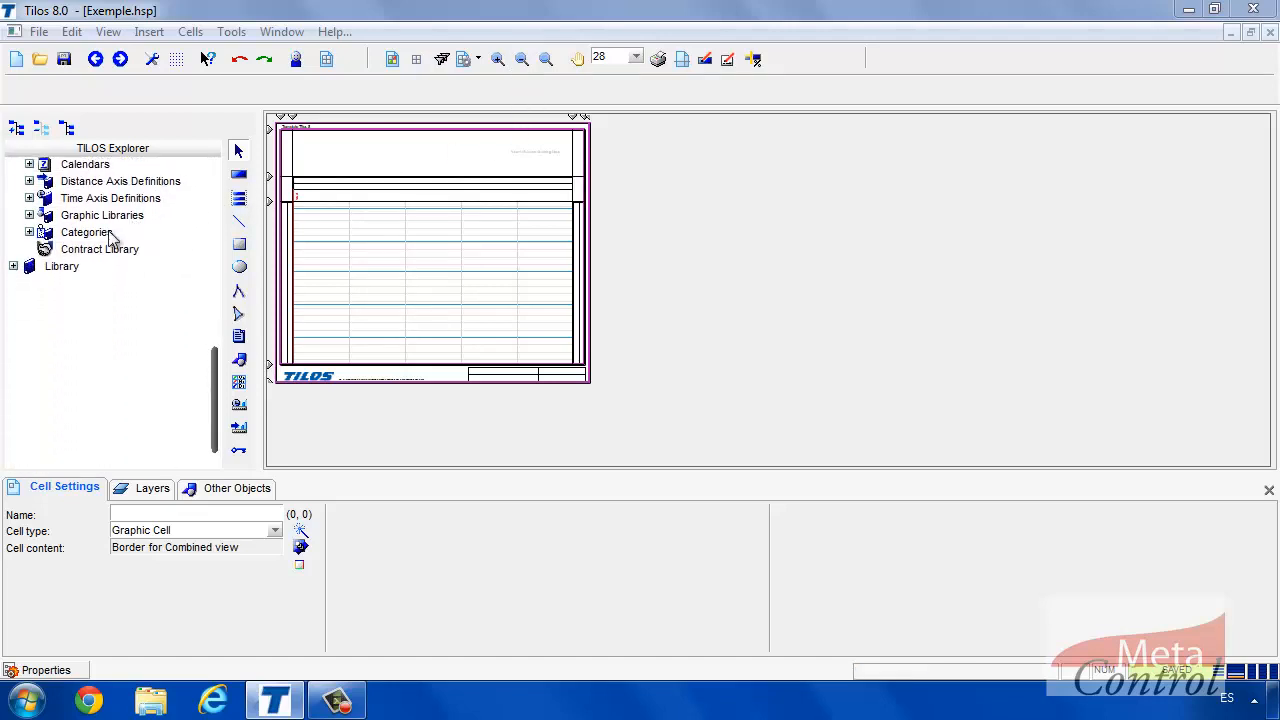
click(13, 249)
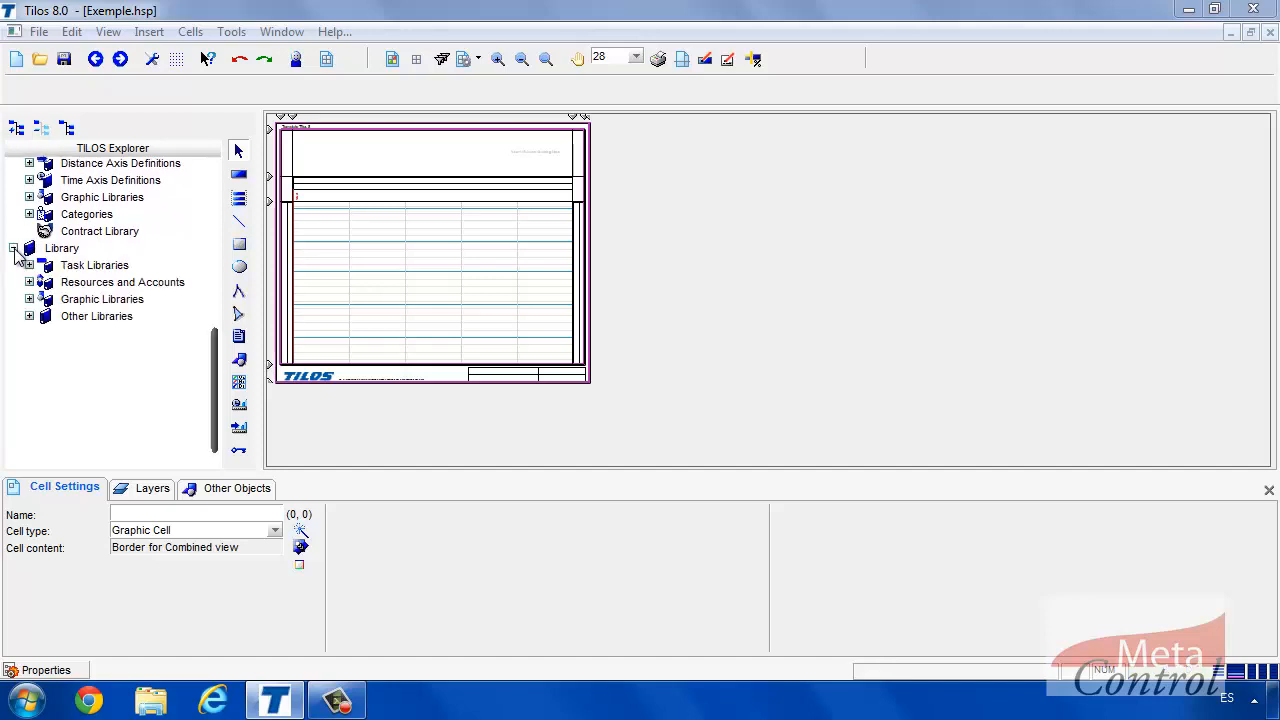
click(13, 249)
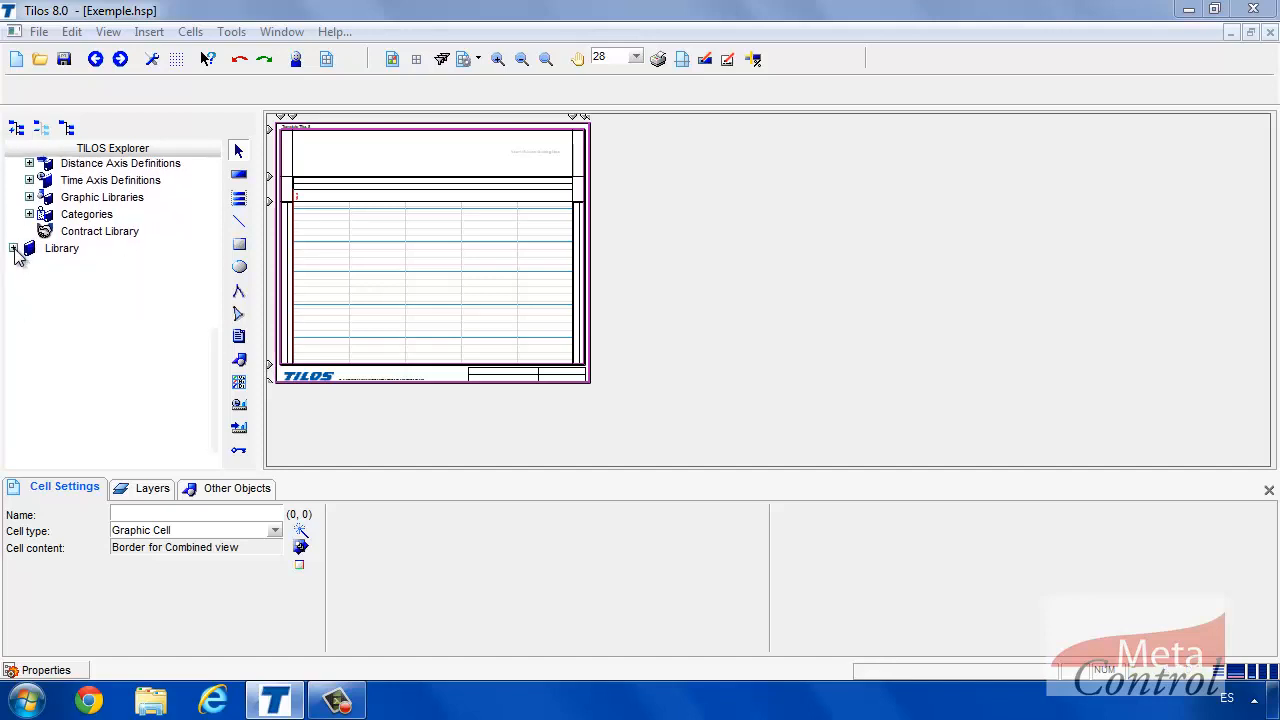
scroll(15, 256, up, 2)
scroll(18, 255, up, 3)
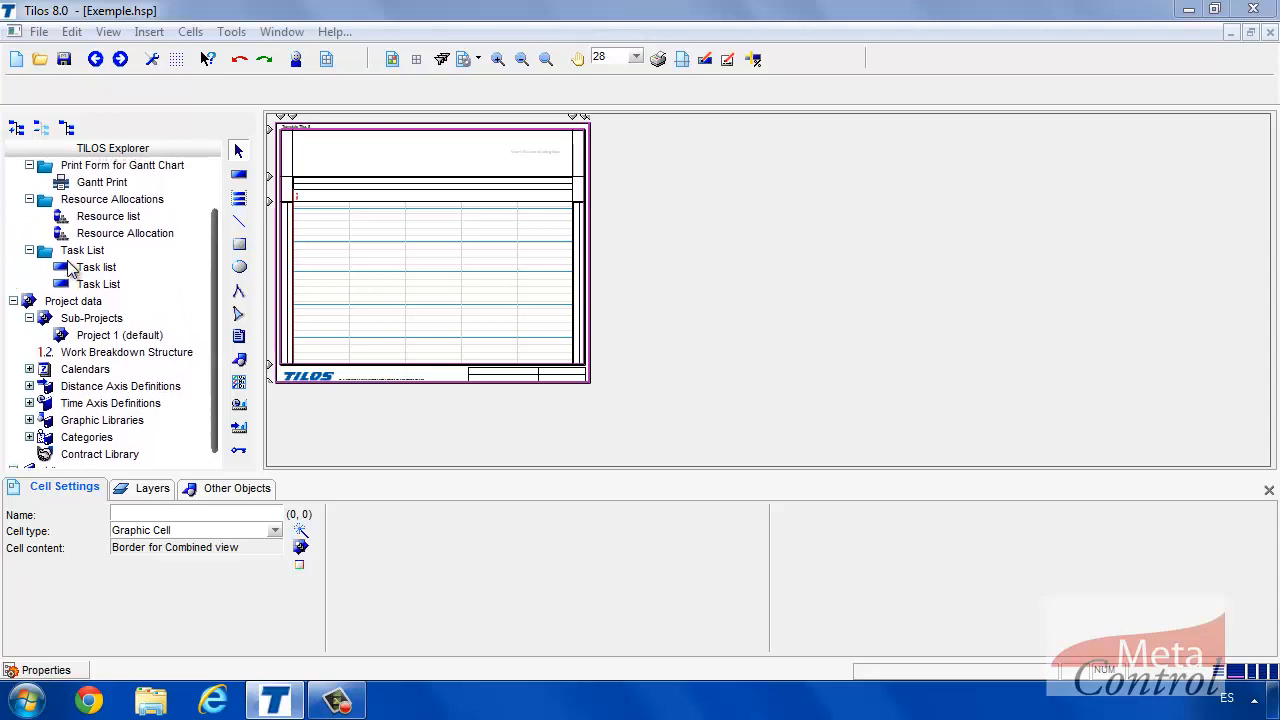
click(30, 374)
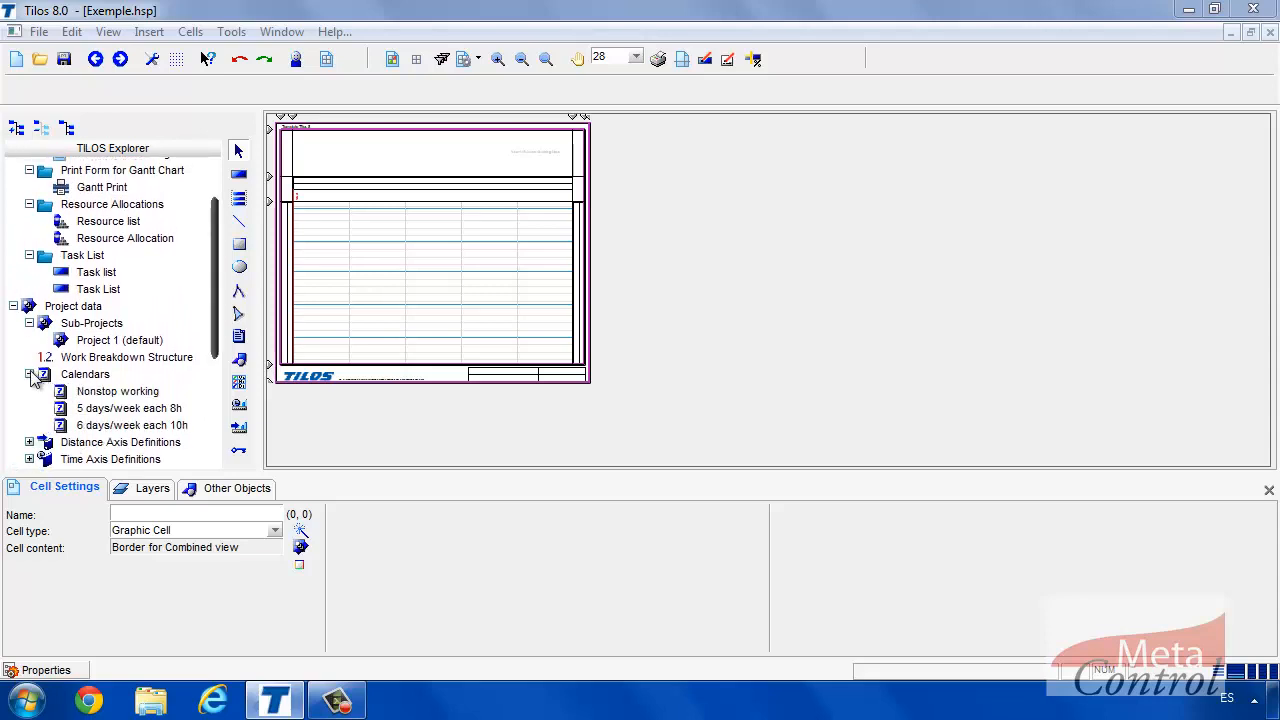
click(30, 374)
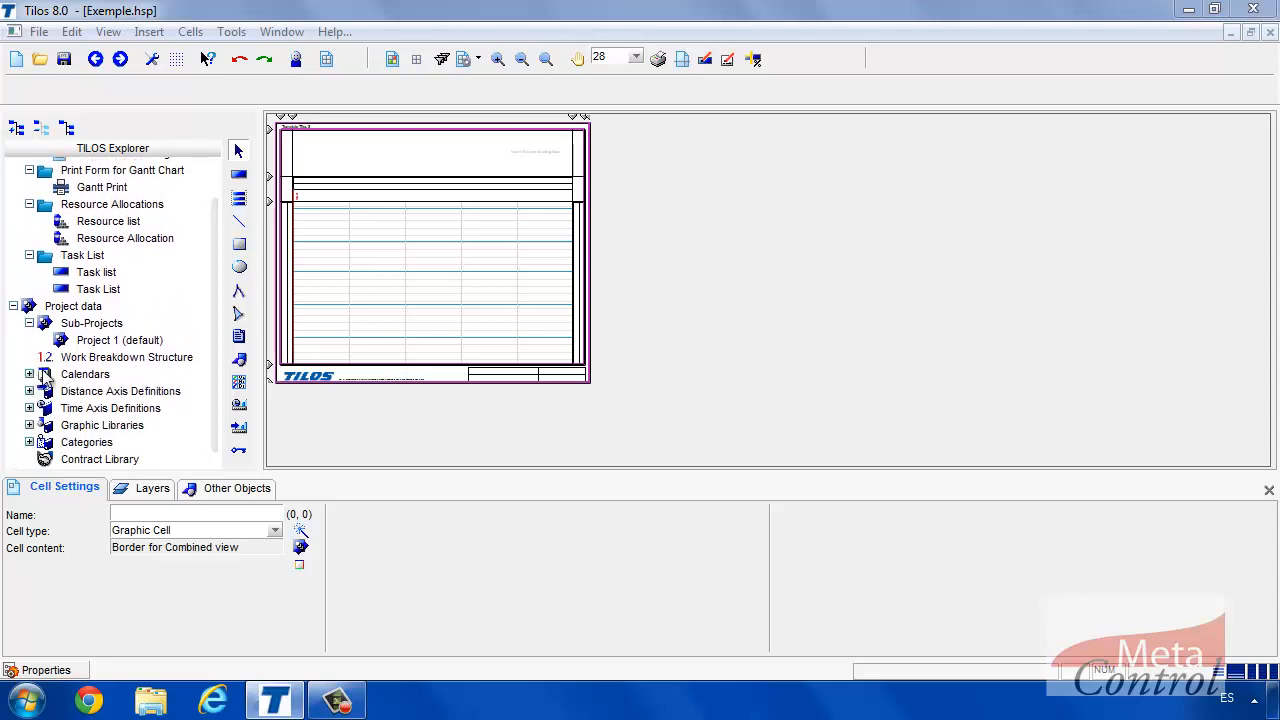
scroll(70, 347, up, 3)
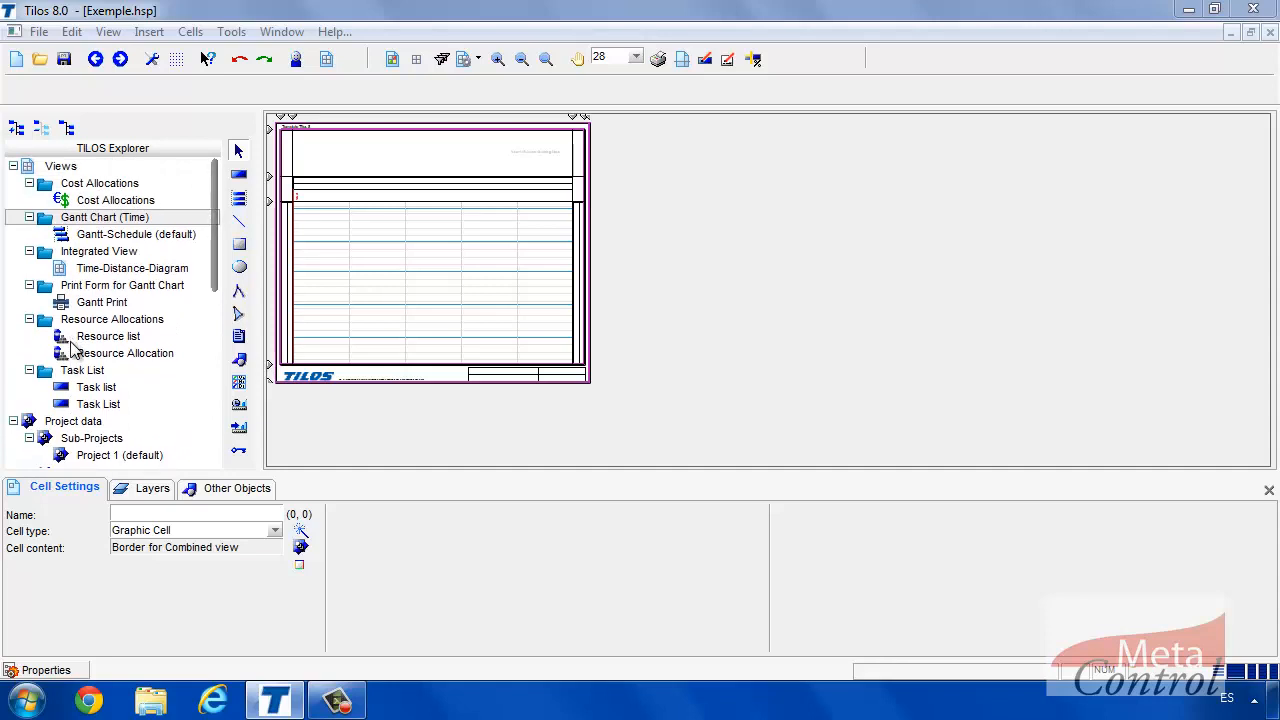
scroll(70, 345, down, 3)
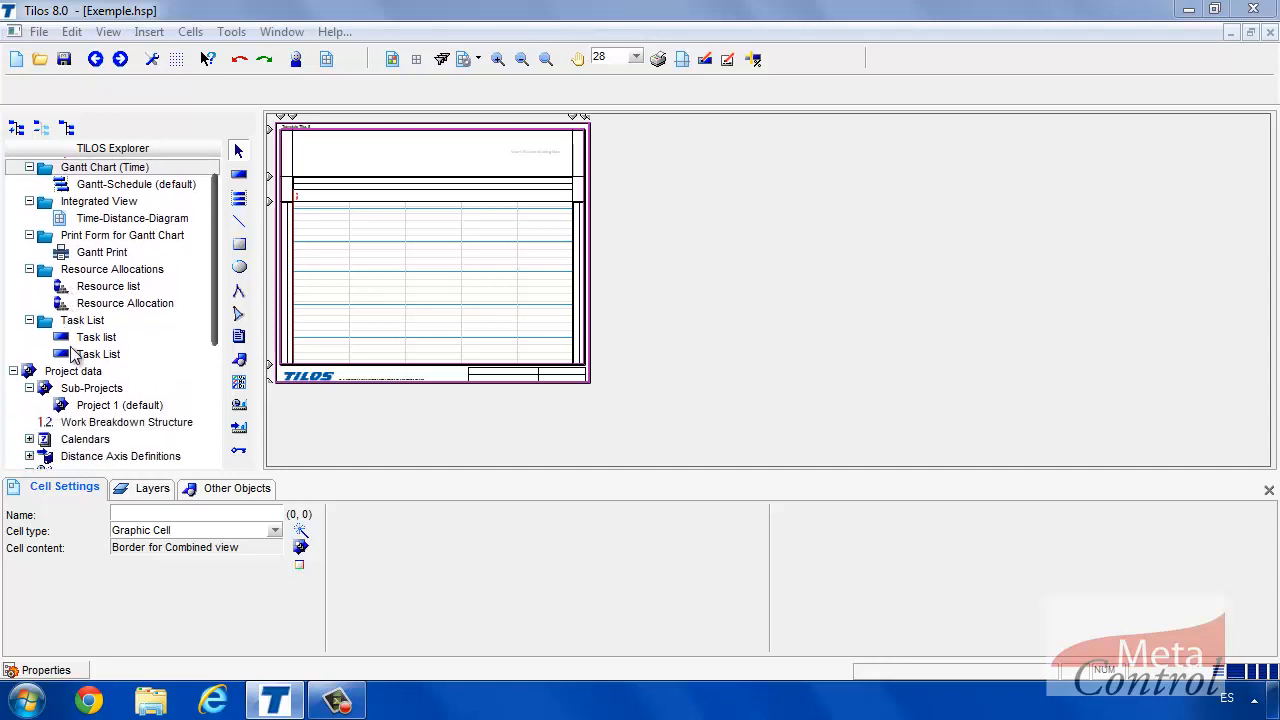
scroll(80, 352, down, 1)
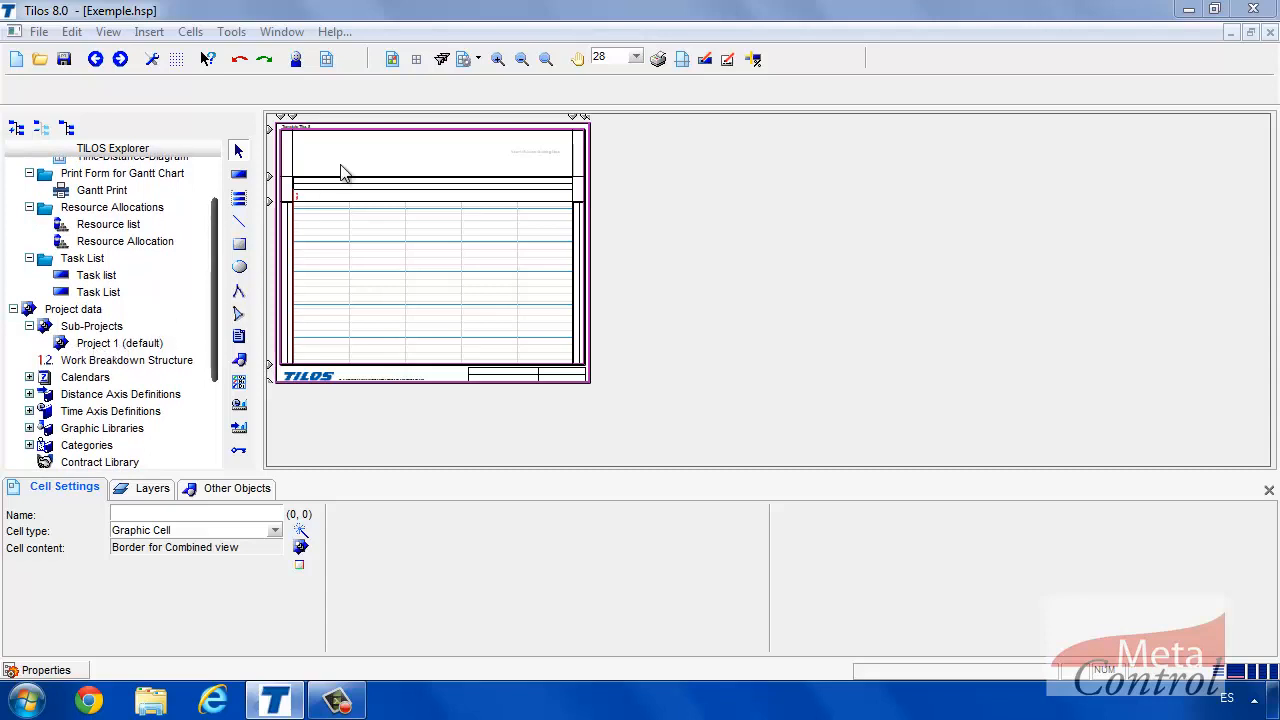
Zoom in three times (28 to 94) and scroll the diagram to show weeks 40 onward.
click(498, 60)
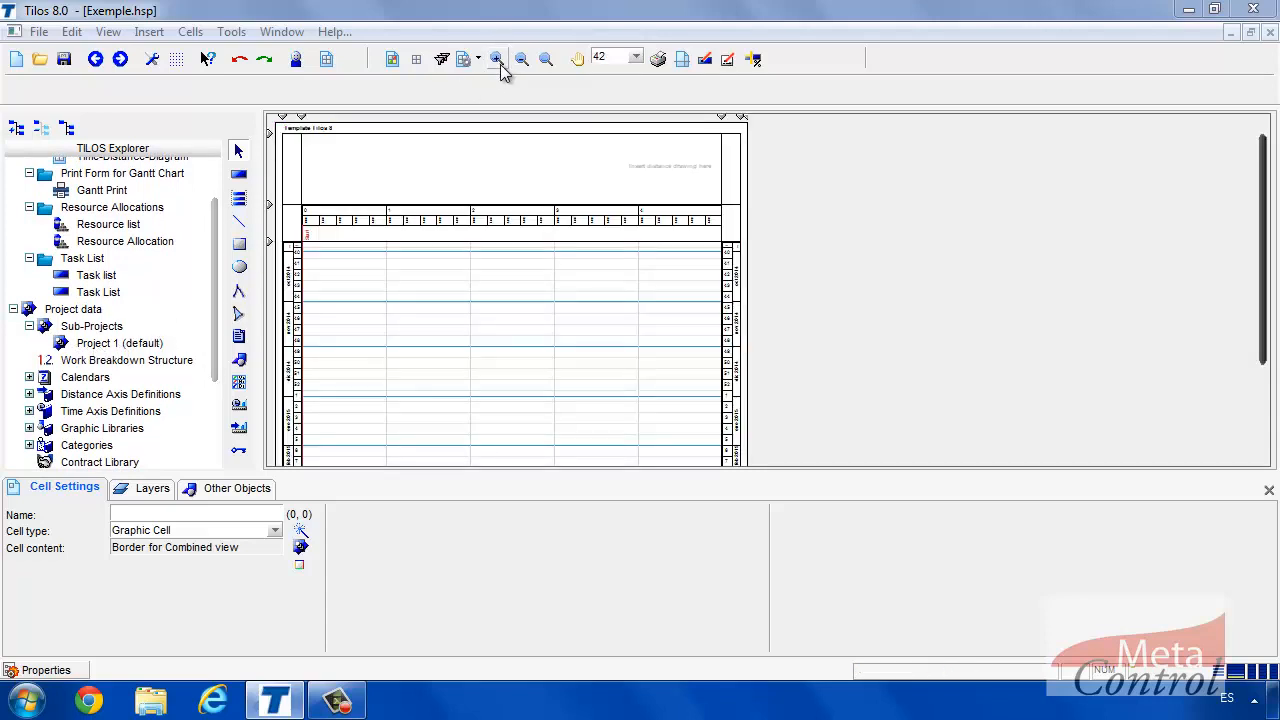
click(498, 60)
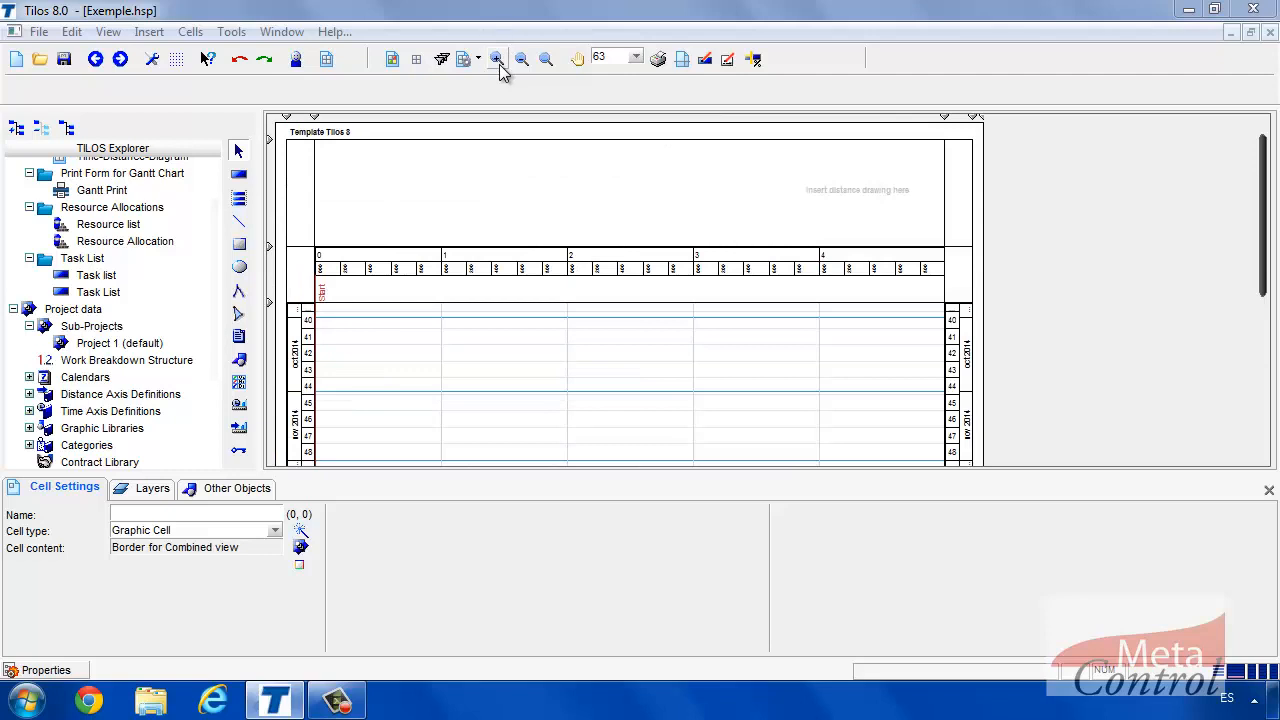
click(498, 60)
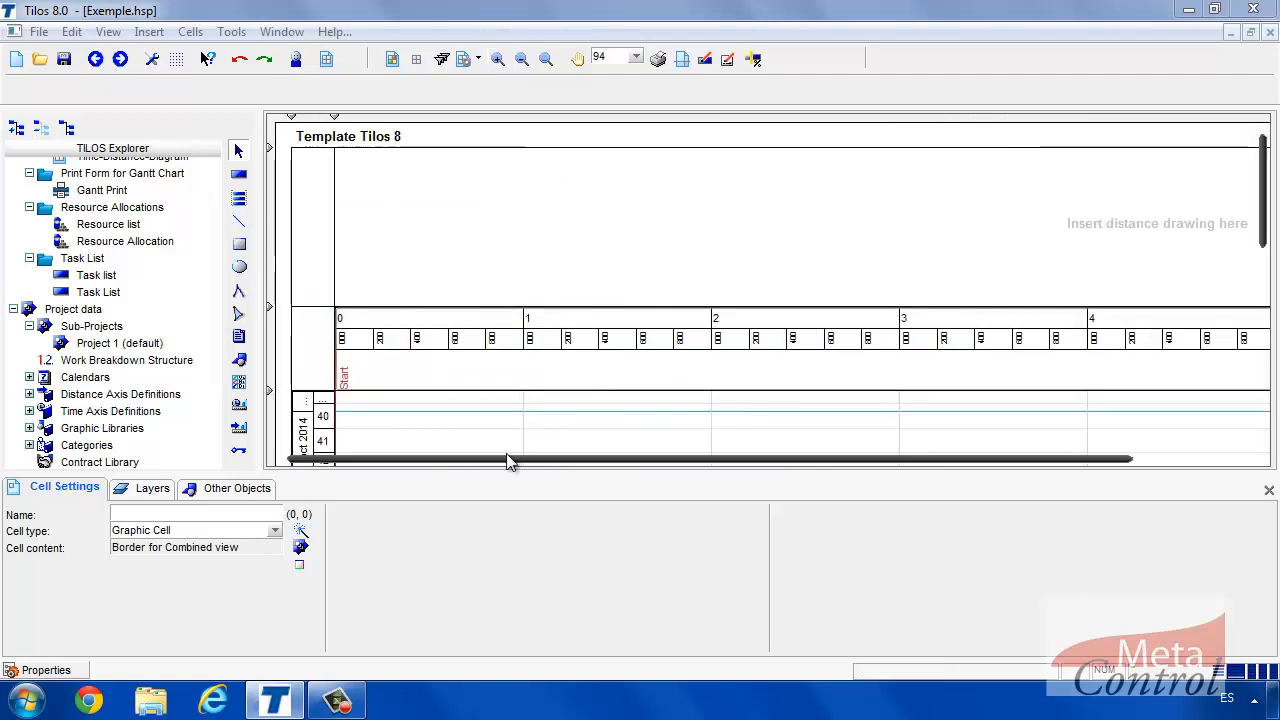
mouse_move(509, 458)
mouse_down()
mouse_move(622, 468)
mouse_move(508, 466)
mouse_up()
drag(1262, 180, 1248, 206)
Select the time-distance cell and preview descending distance and time axes, leaving both ascending.
click(568, 410)
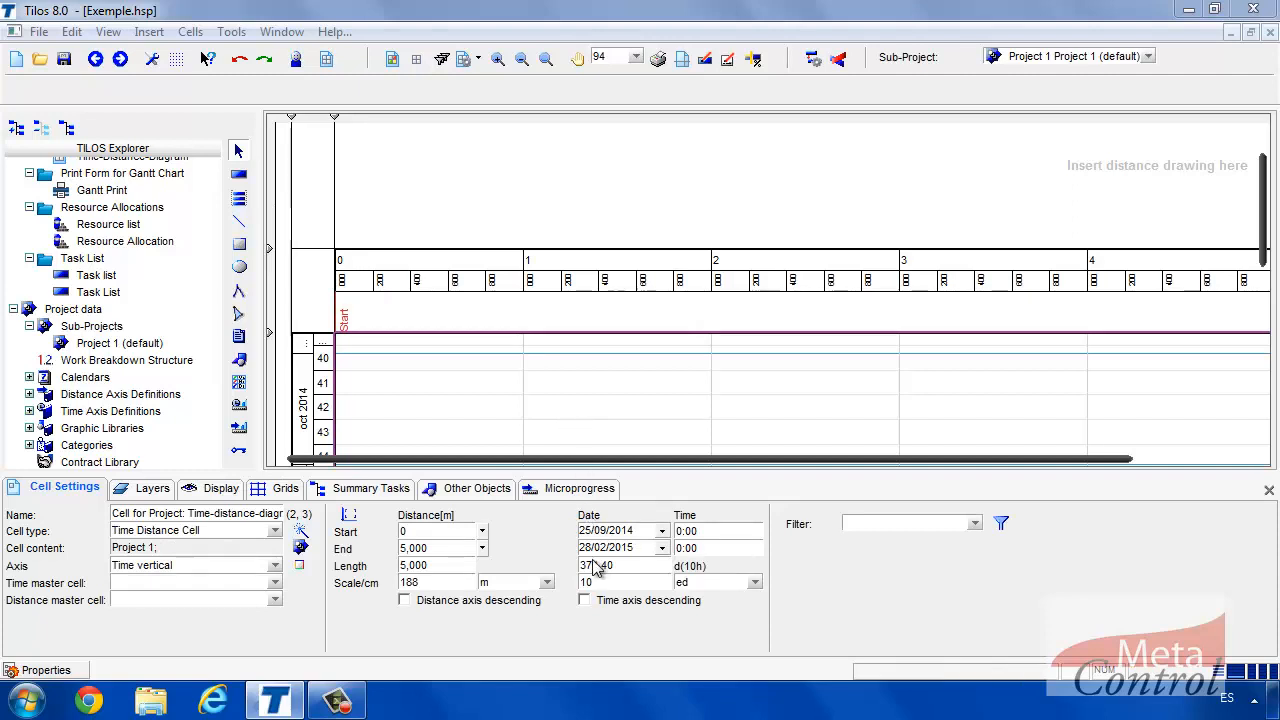
click(405, 601)
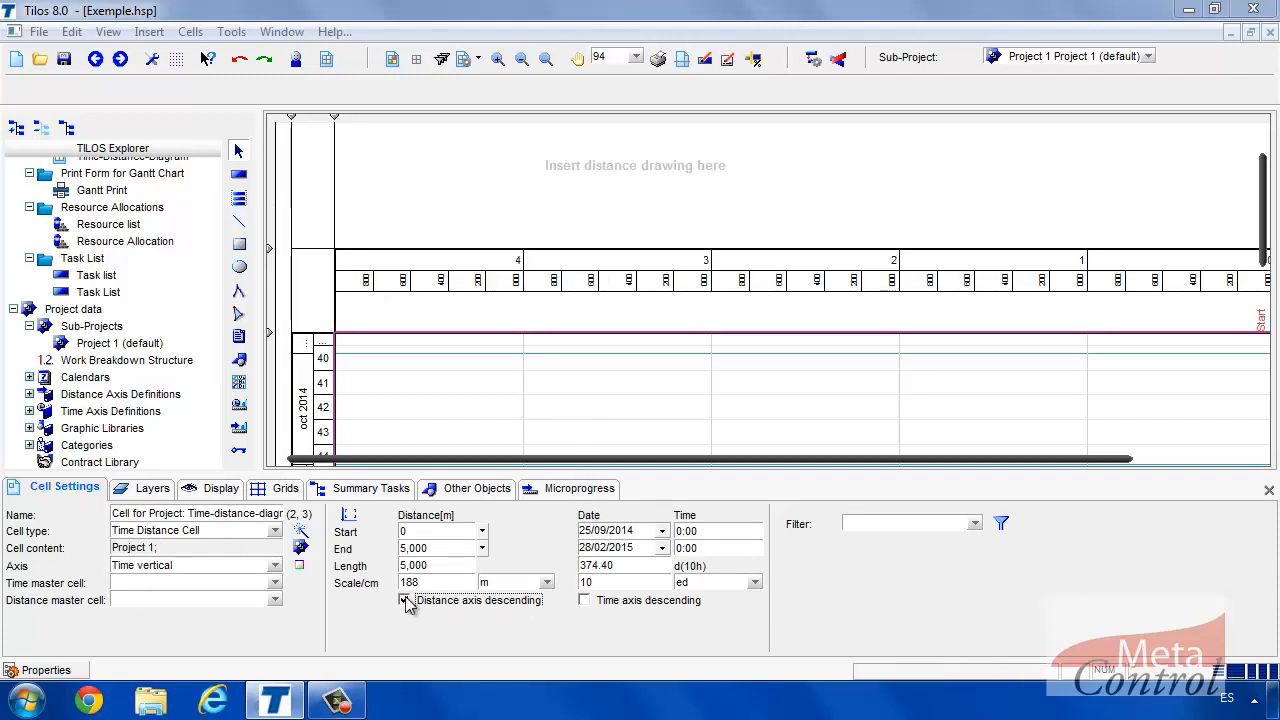
click(405, 601)
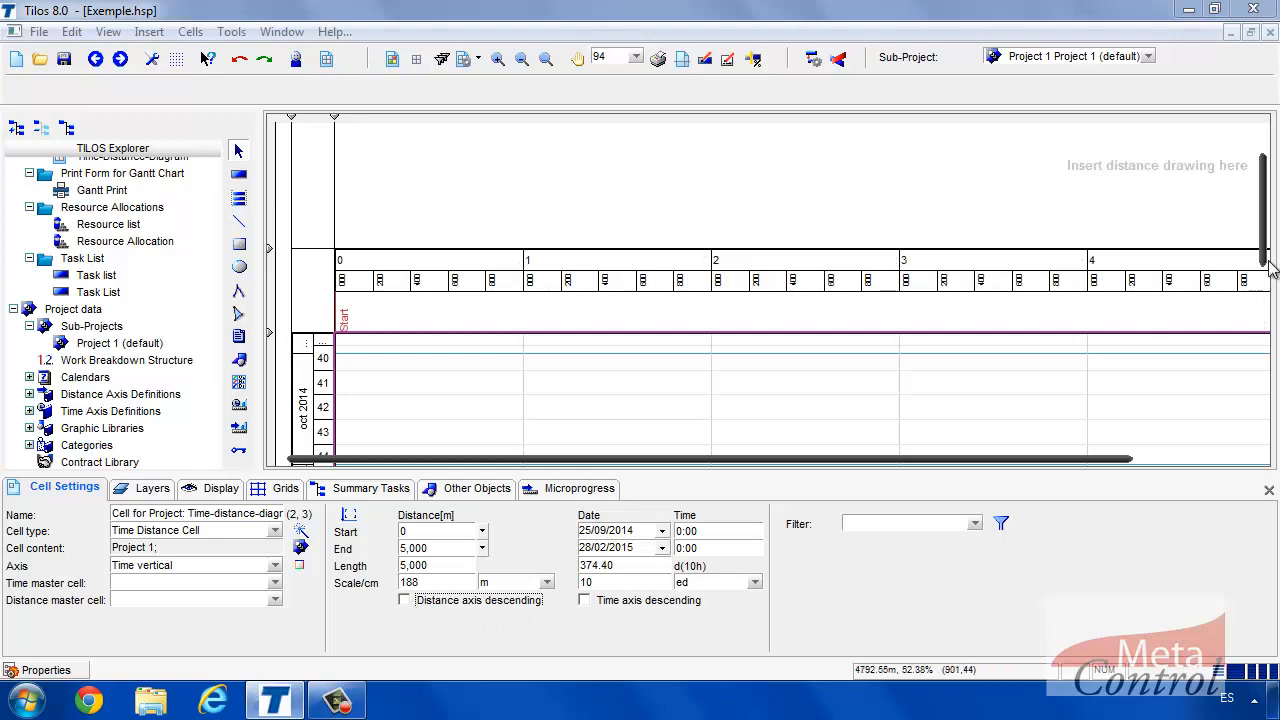
drag(1265, 235, 1266, 310)
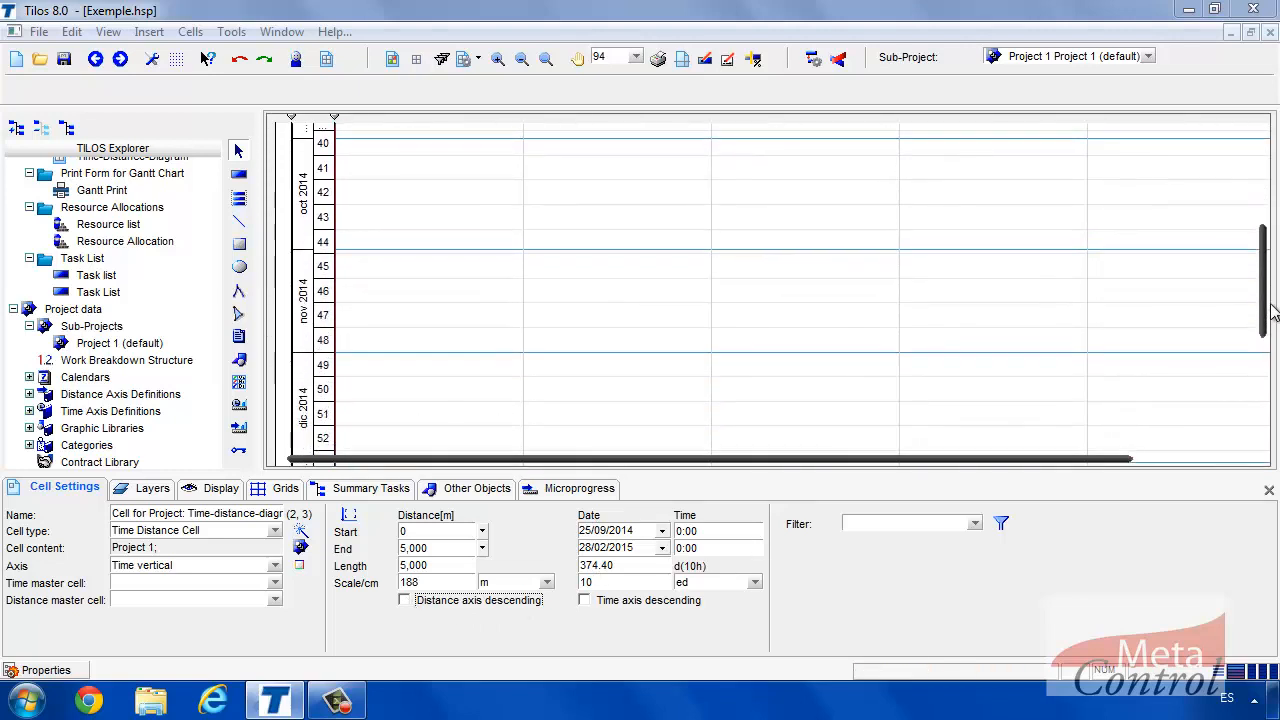
click(584, 601)
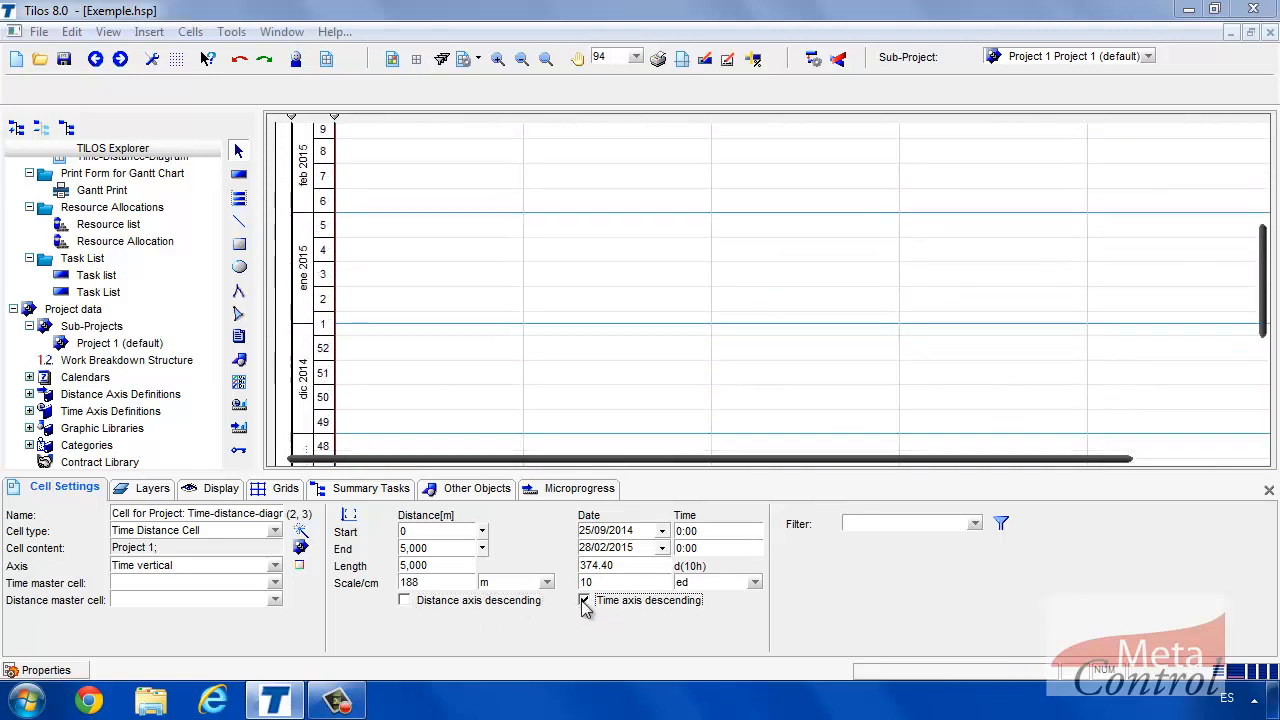
click(584, 601)
click(584, 601)
click(584, 601)
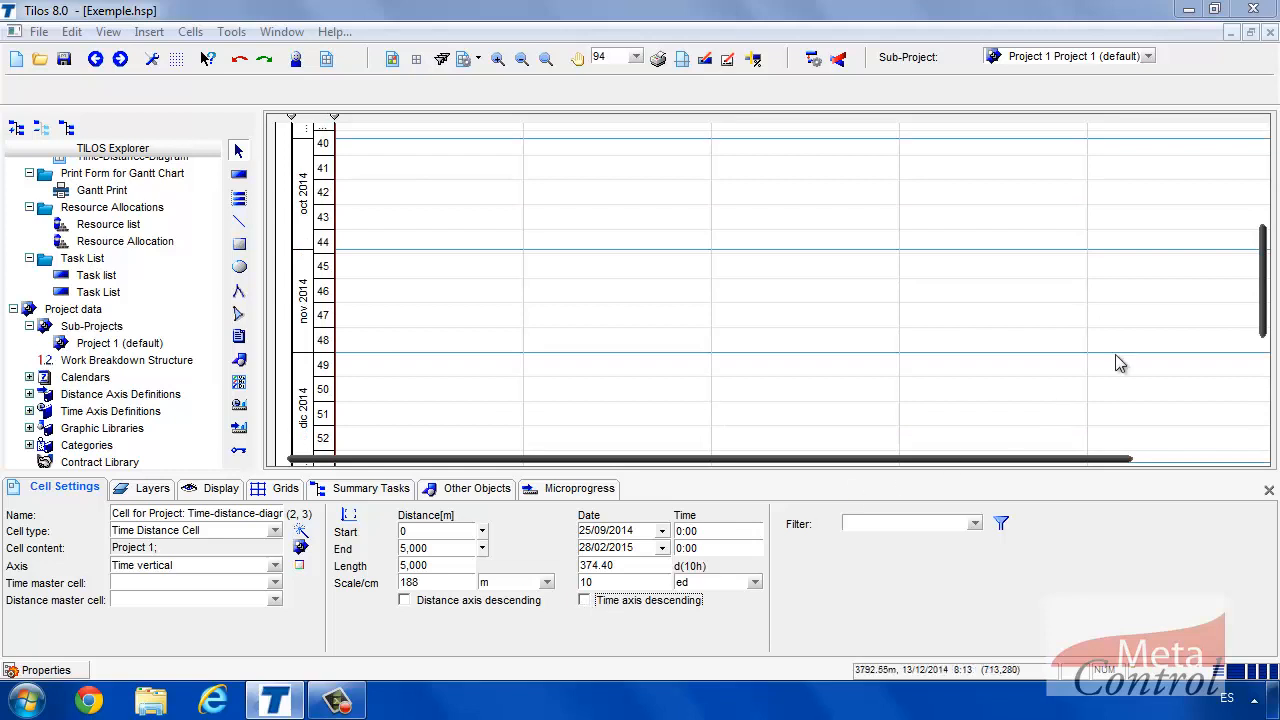
mouse_move(1266, 309)
mouse_down()
mouse_move(1272, 206)
mouse_move(1277, 292)
mouse_up()
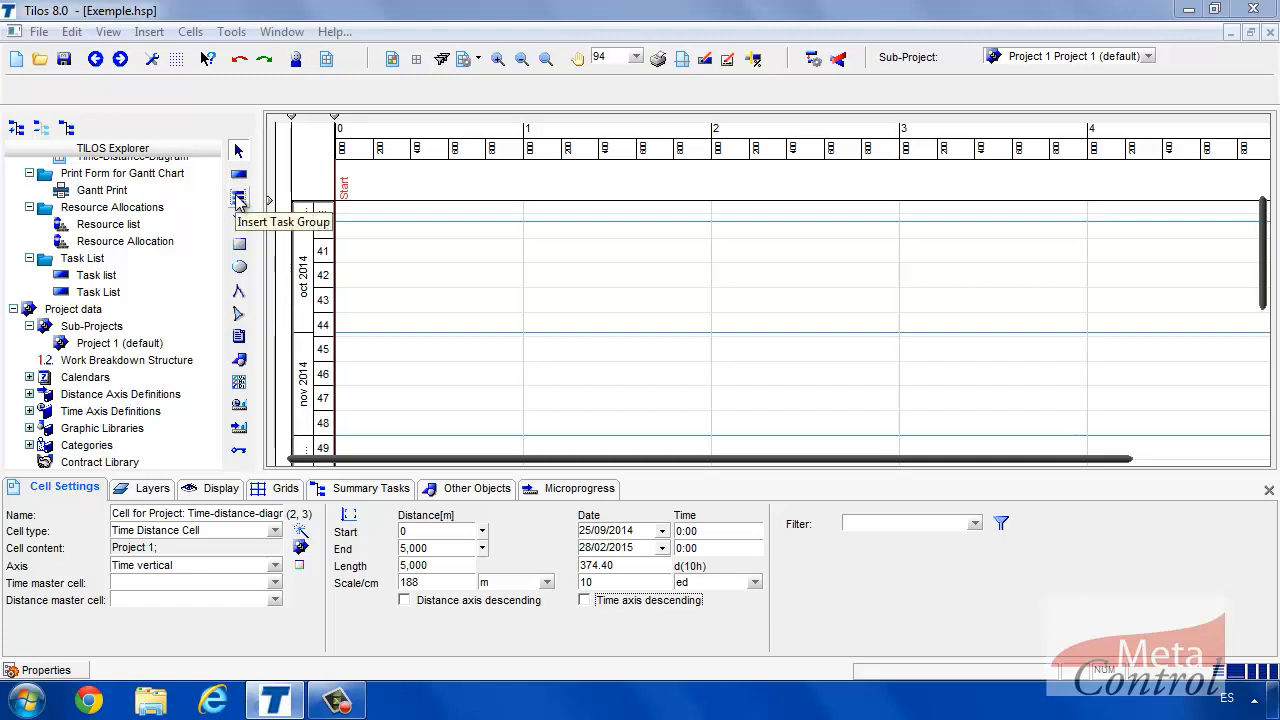
Expand Library > Task Libraries > Task Templates > General and open the Task (Line) template.
click(165, 397)
scroll(165, 397, down, 3)
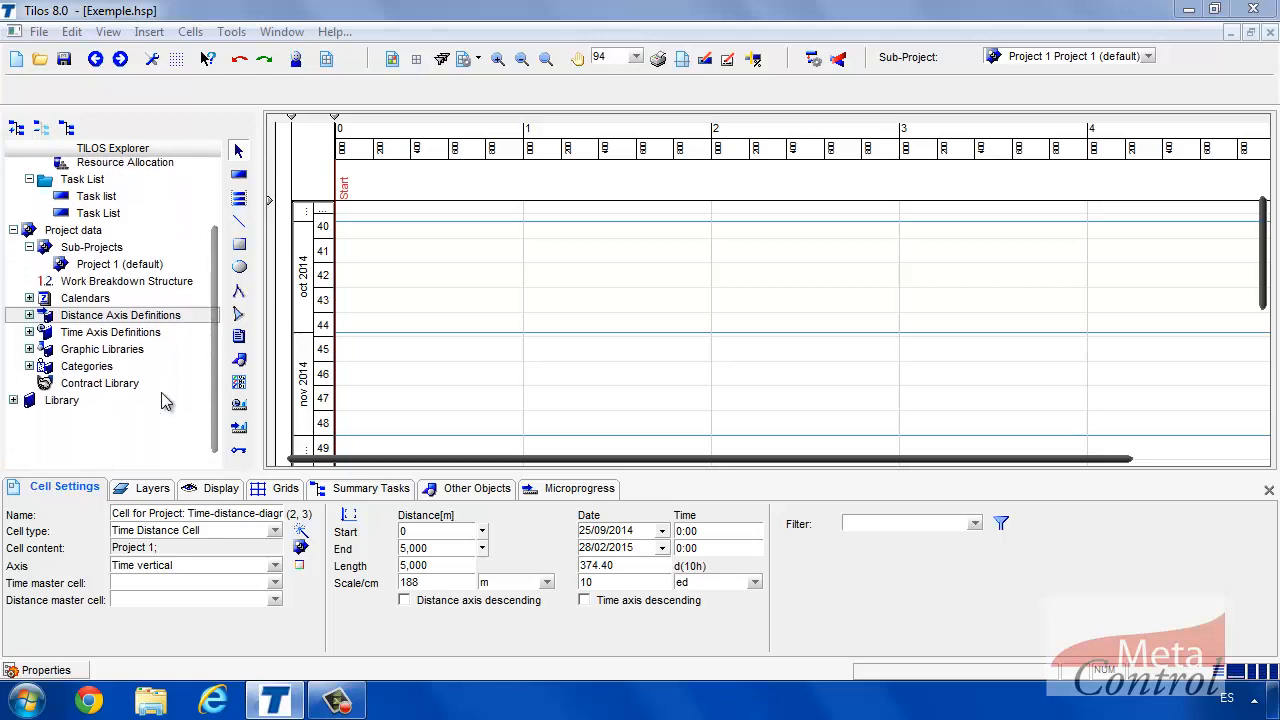
click(13, 368)
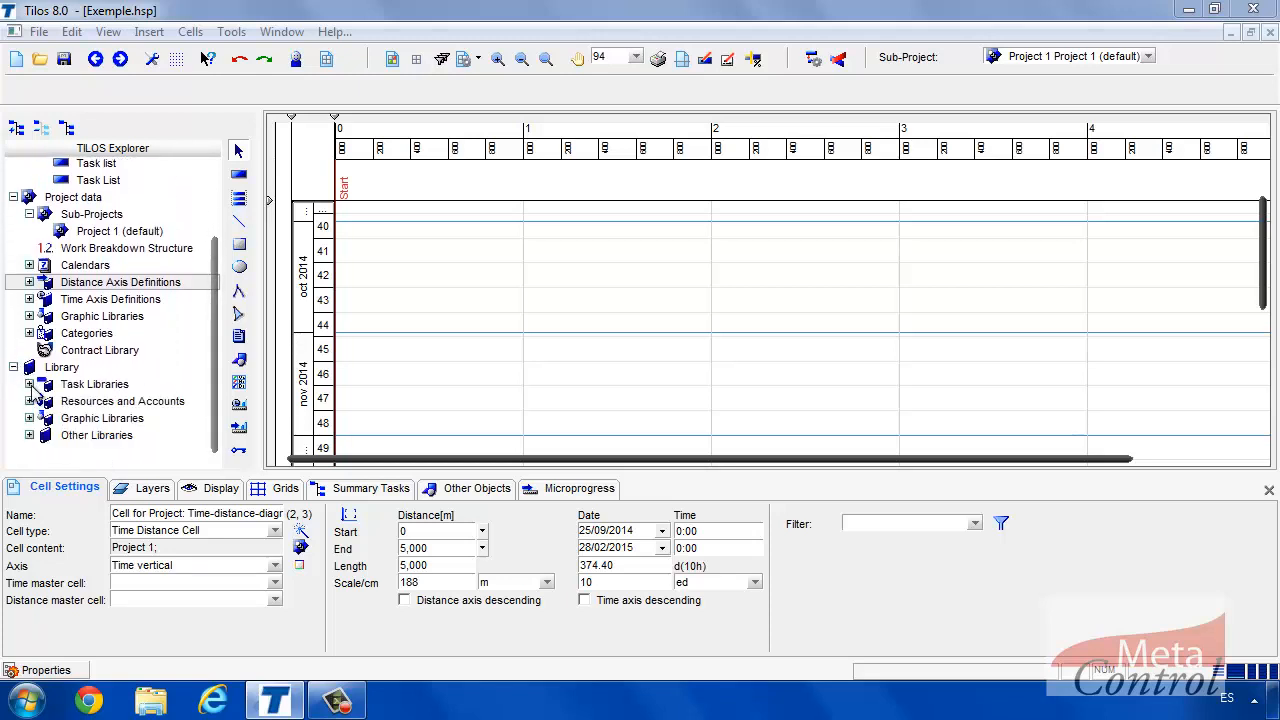
click(30, 385)
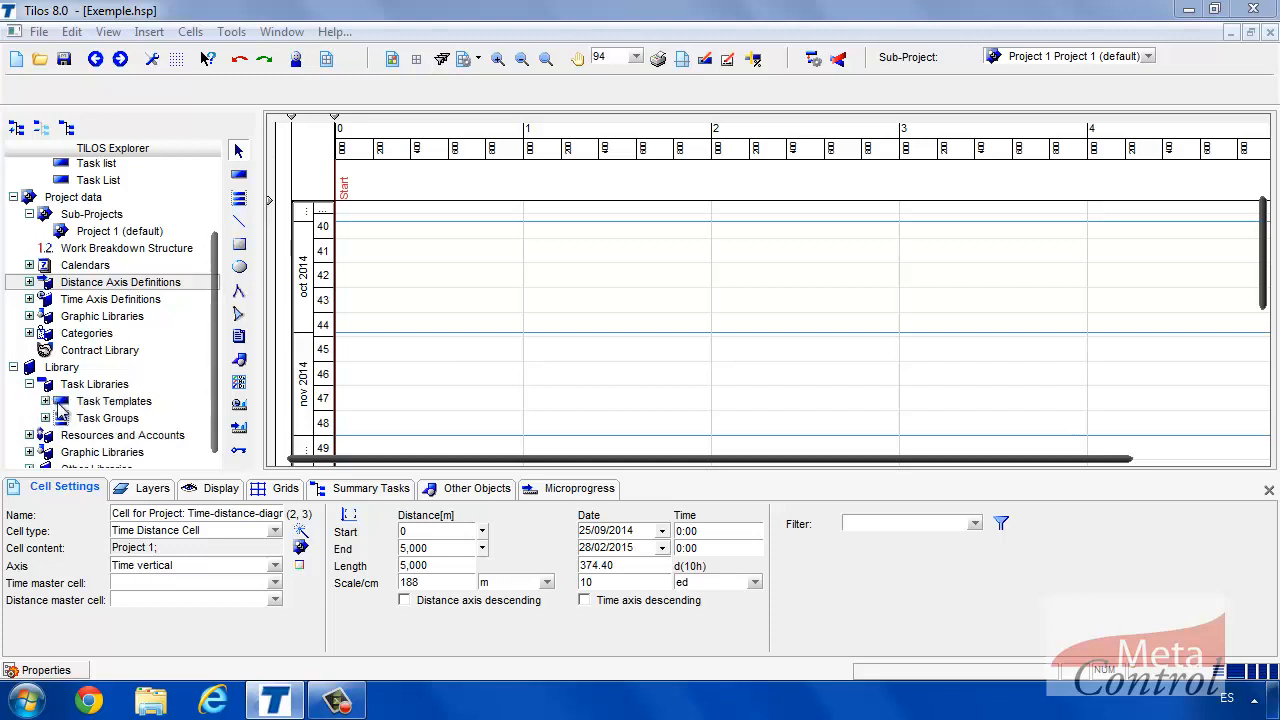
click(45, 401)
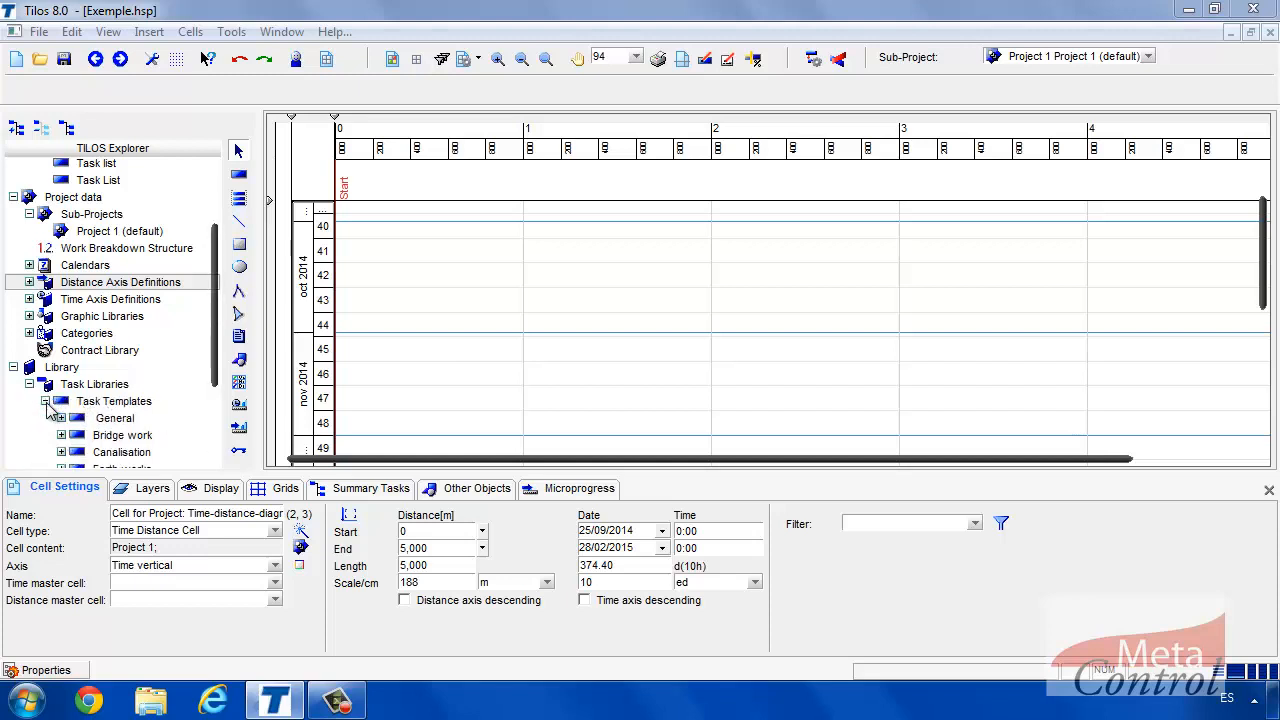
drag(210, 372, 192, 414)
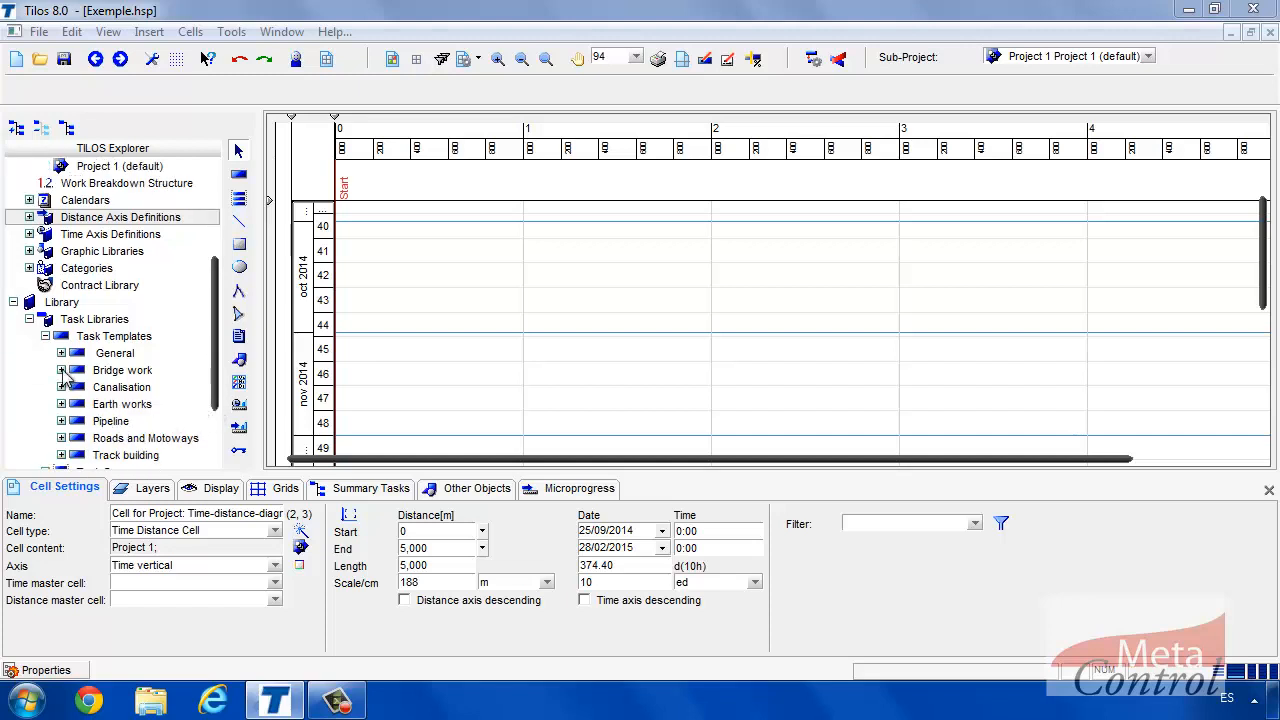
click(61, 354)
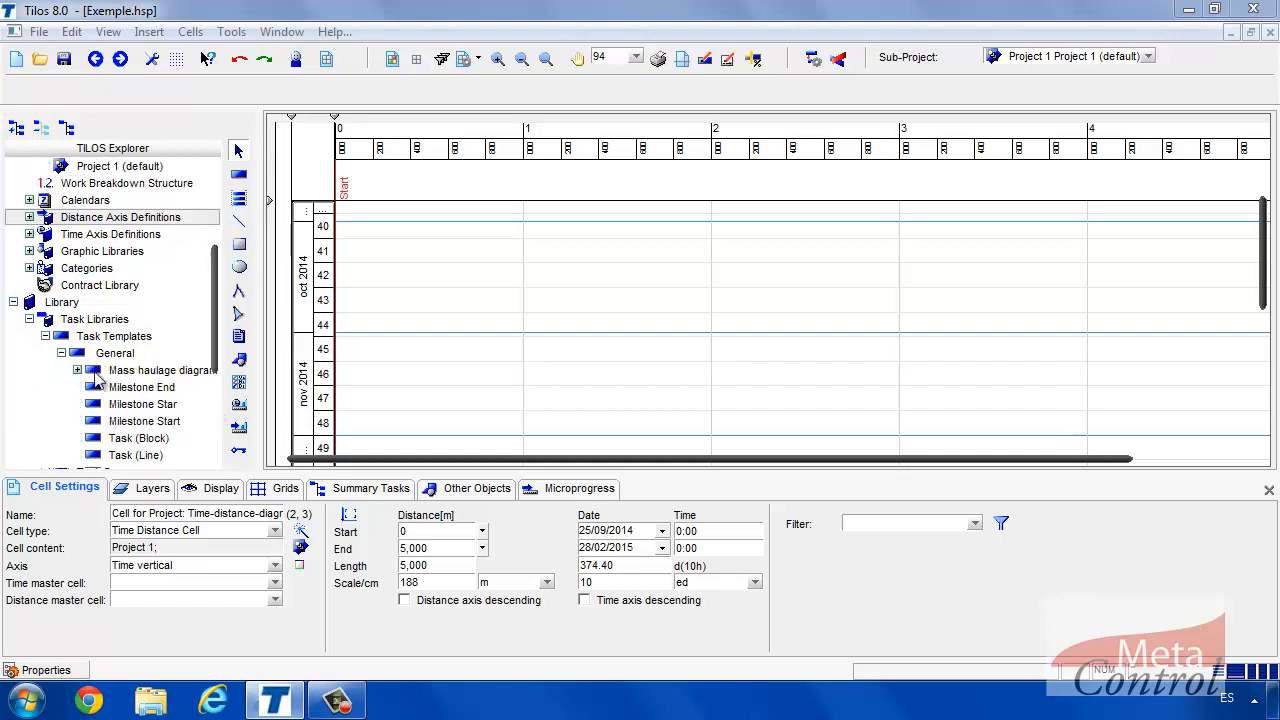
drag(218, 366, 218, 385)
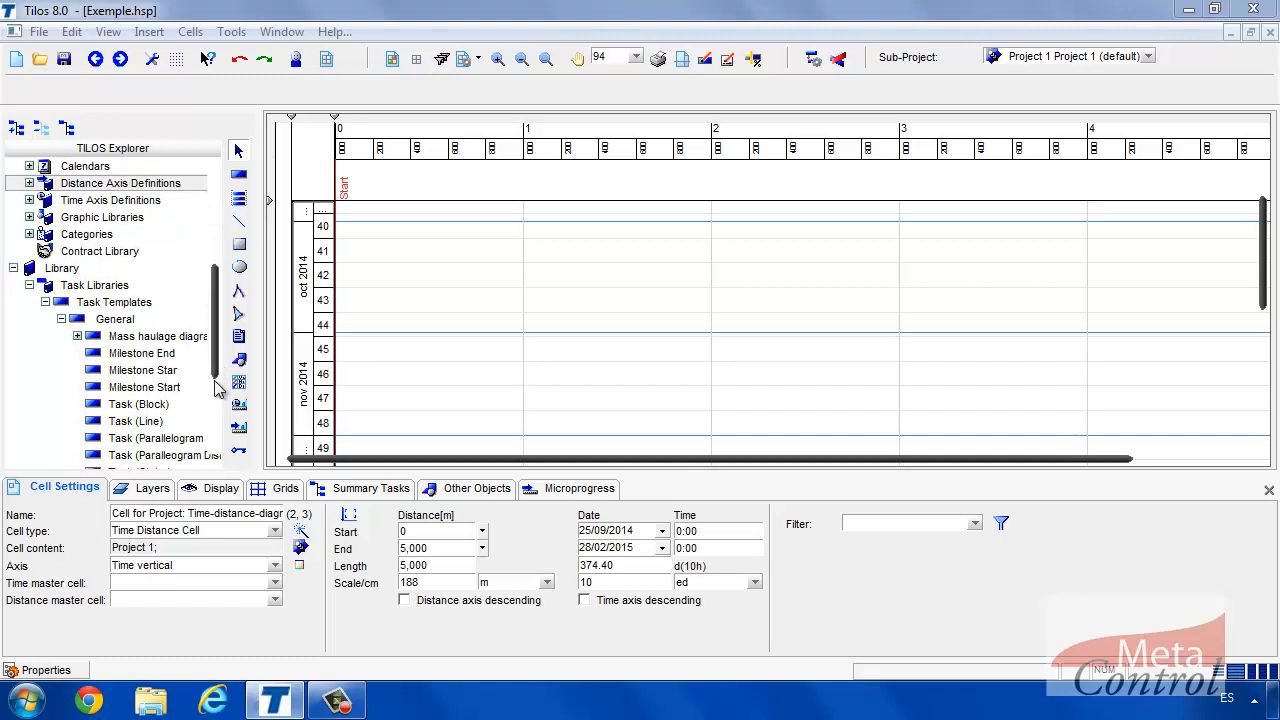
double_click(137, 424)
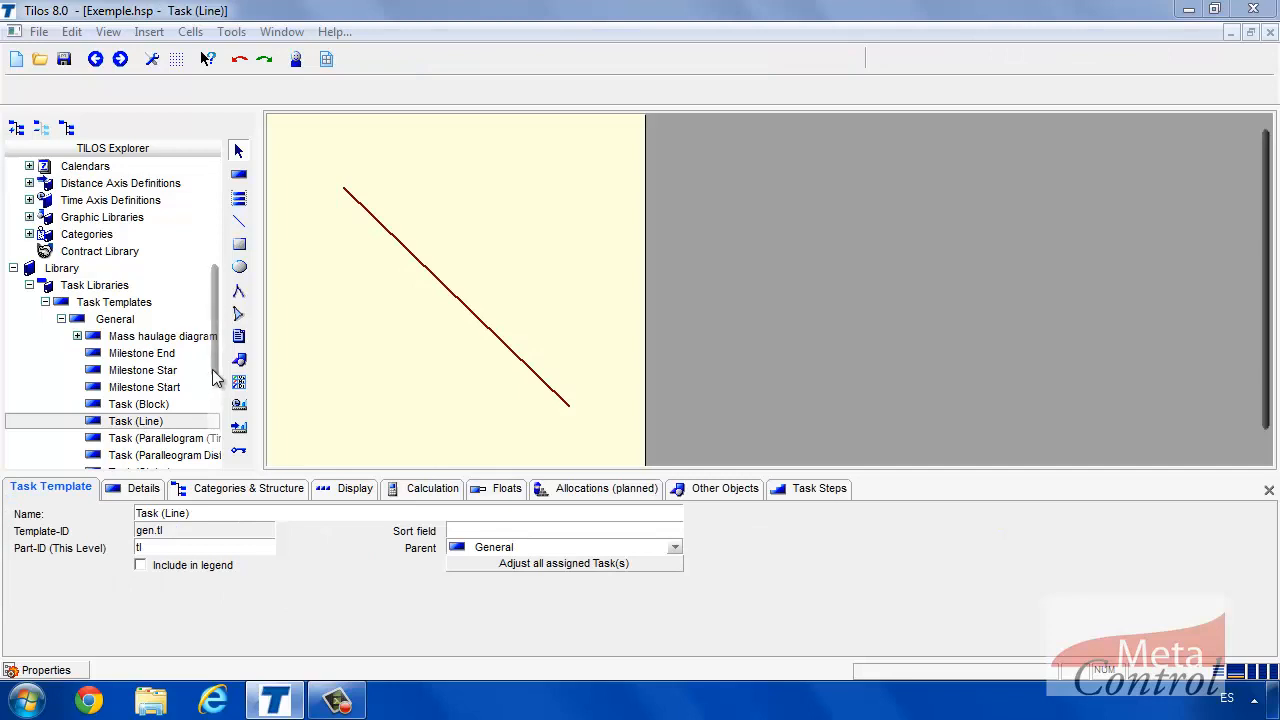
Preview the General templates: Milestone Start, Milestone End, Parallelogram (Time) and lower triangle.
double_click(157, 391)
double_click(170, 372)
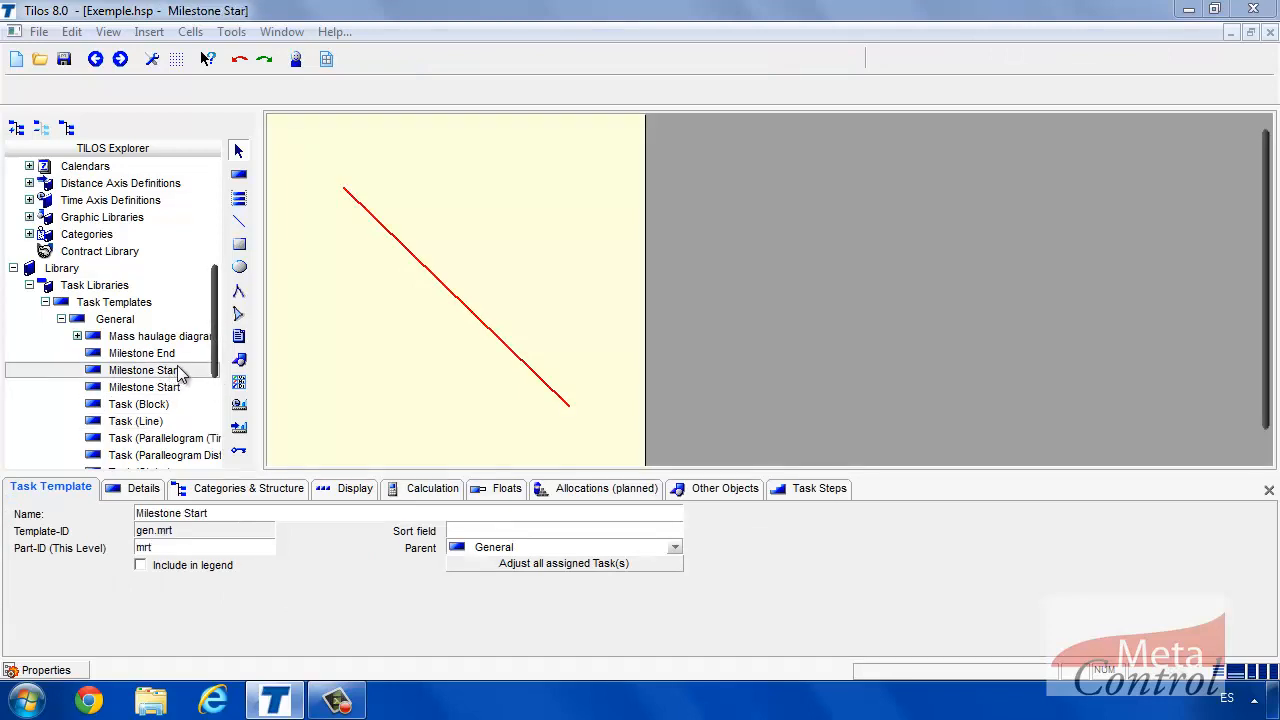
click(169, 358)
scroll(215, 385, down, 2)
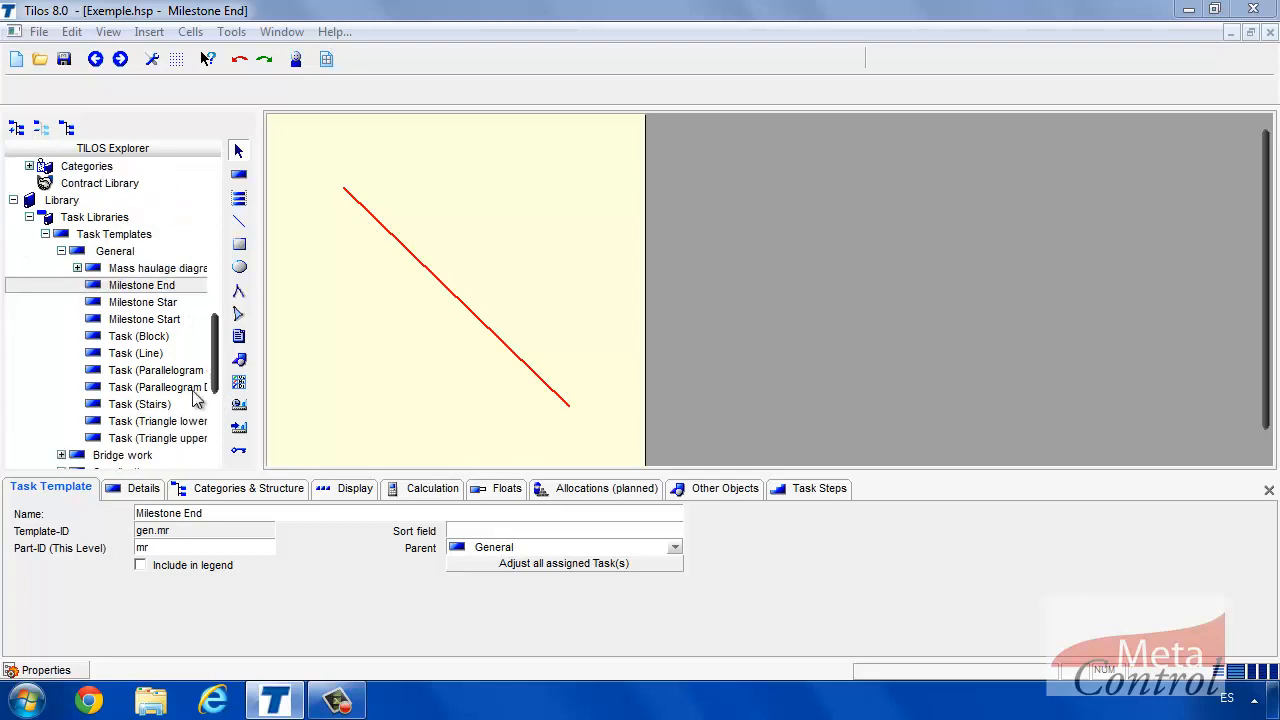
click(170, 370)
scroll(216, 398, down, 2)
scroll(218, 408, down, 2)
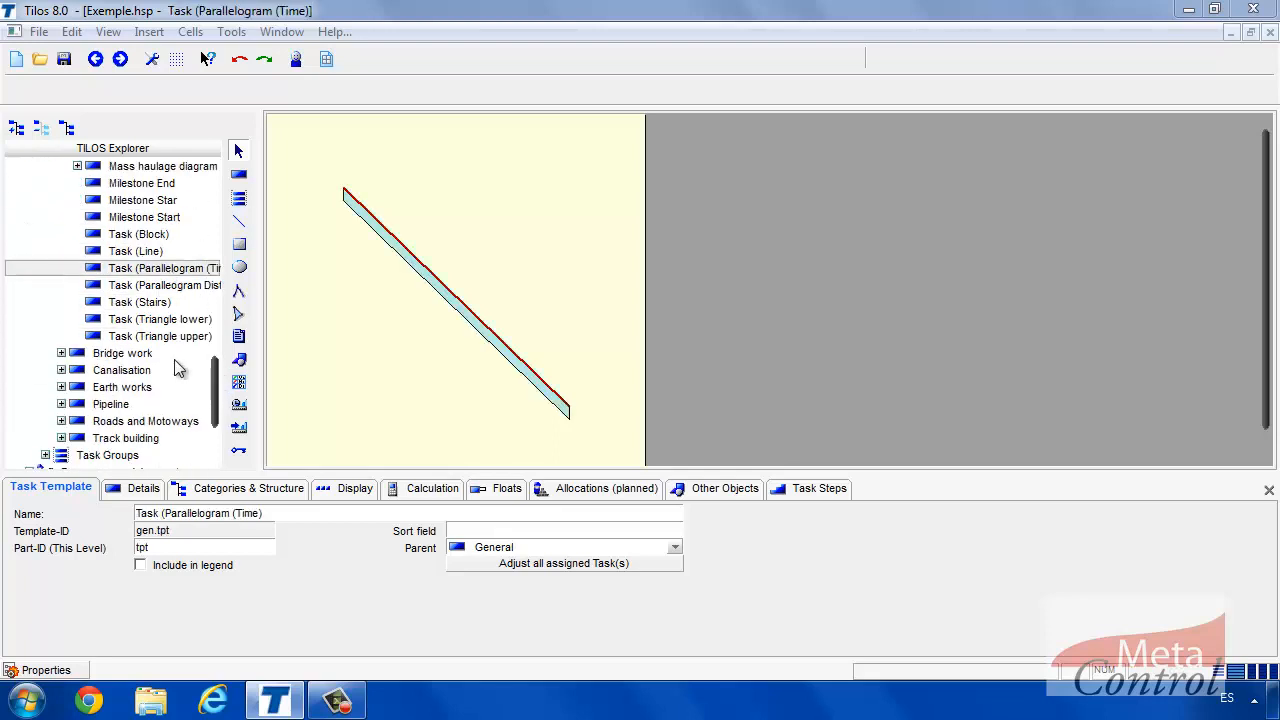
click(160, 320)
Preview the Bridge work templates, including Bridge segment, and the Piles and Shafts task groups.
click(61, 353)
click(150, 370)
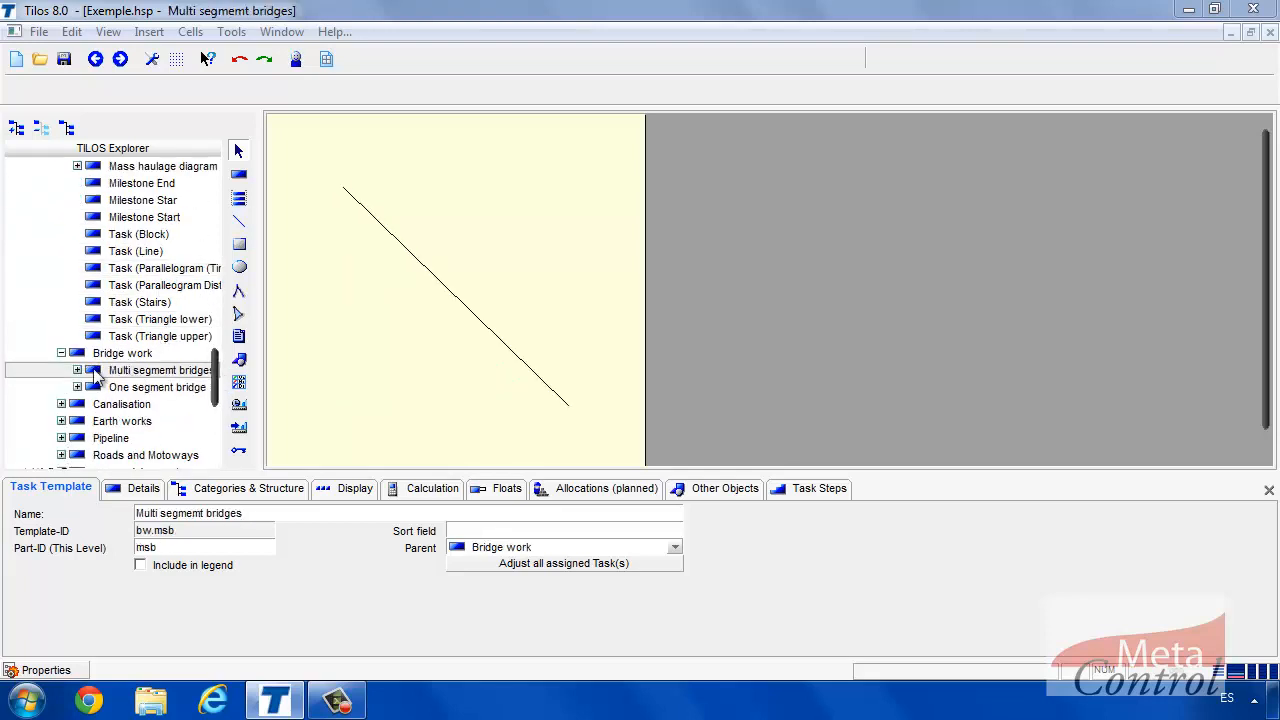
click(77, 370)
click(160, 387)
scroll(218, 415, down, 5)
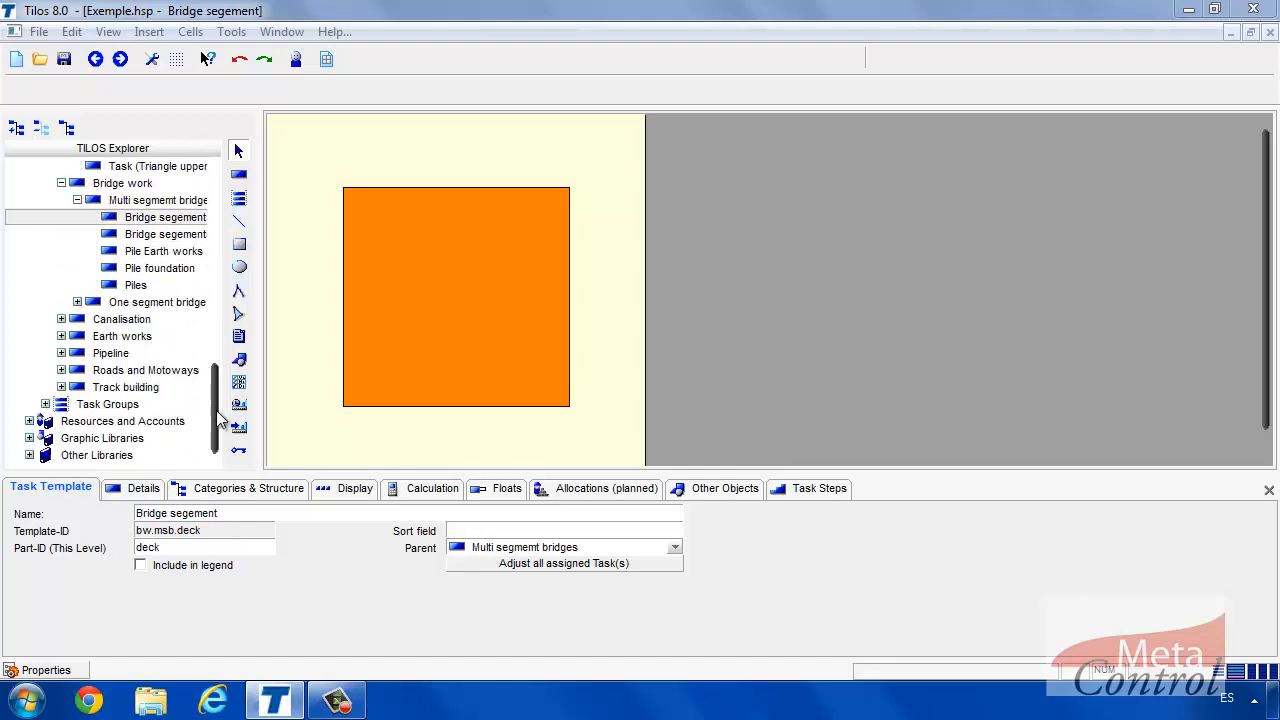
click(45, 404)
scroll(212, 418, down, 1)
click(104, 405)
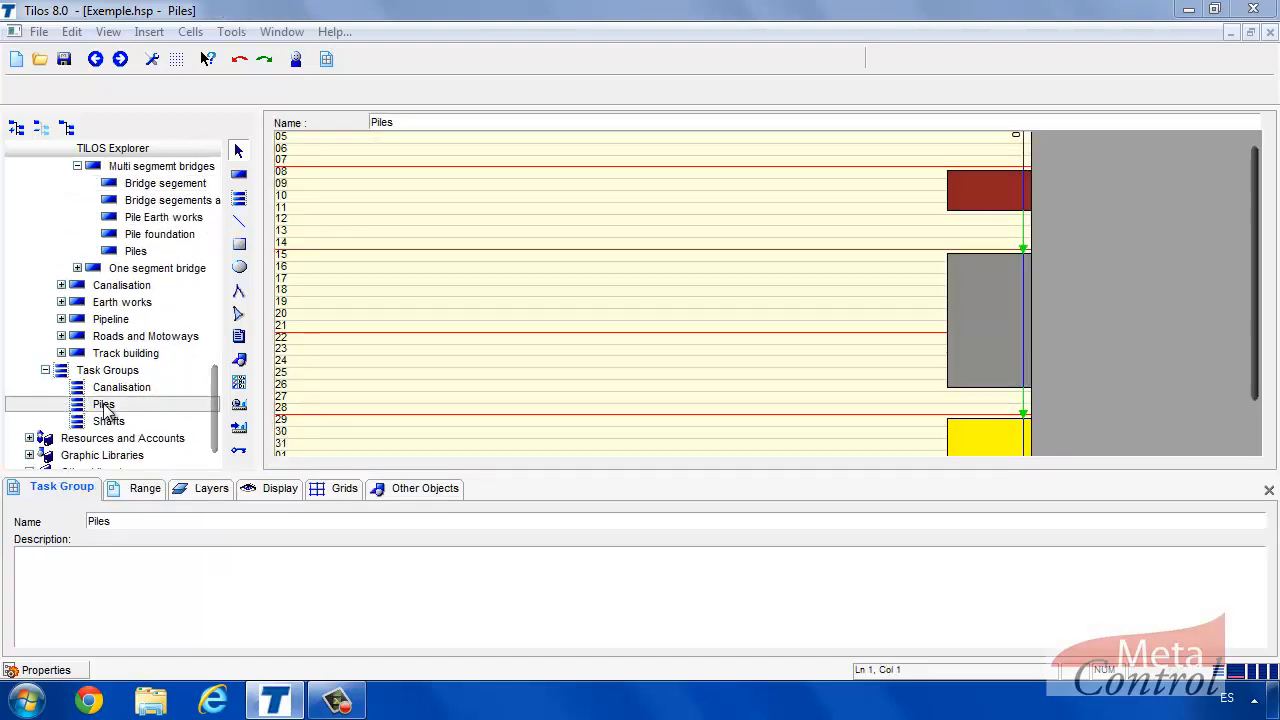
click(108, 420)
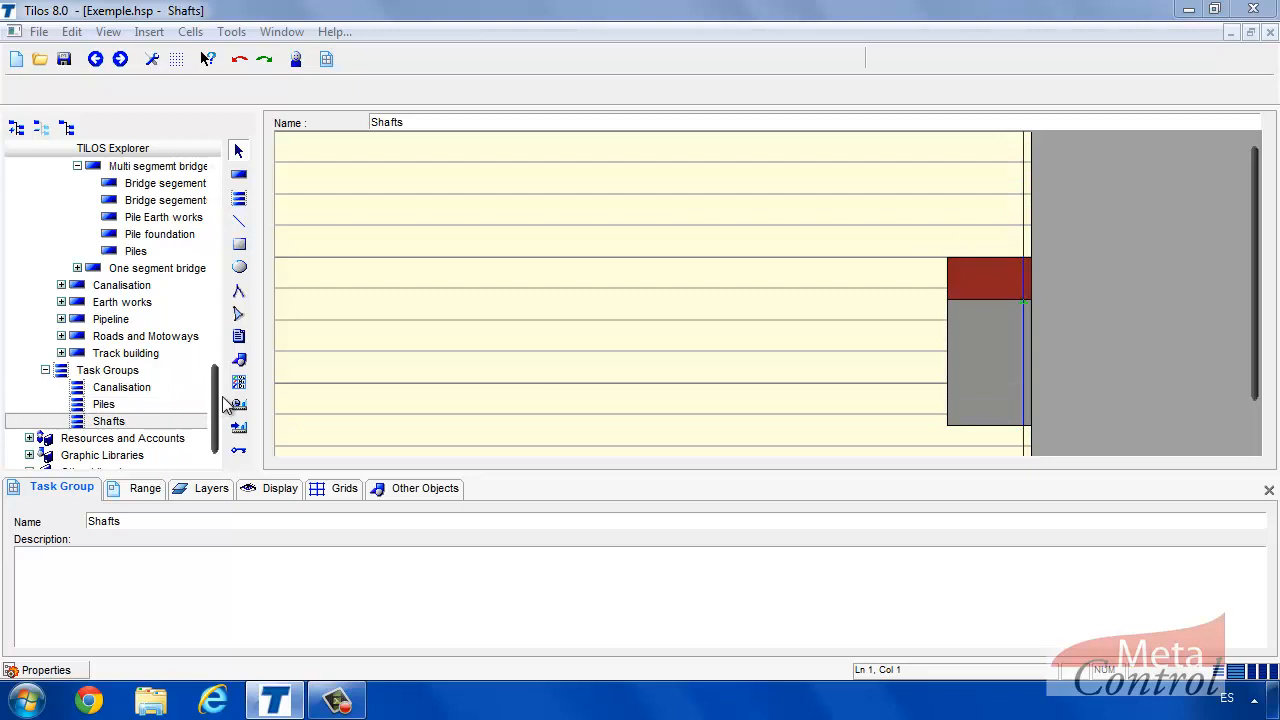
scroll(226, 403, up, 1)
Preview the Piles template and the Culvert templates Deck, River bed and Walls.
click(138, 287)
click(61, 319)
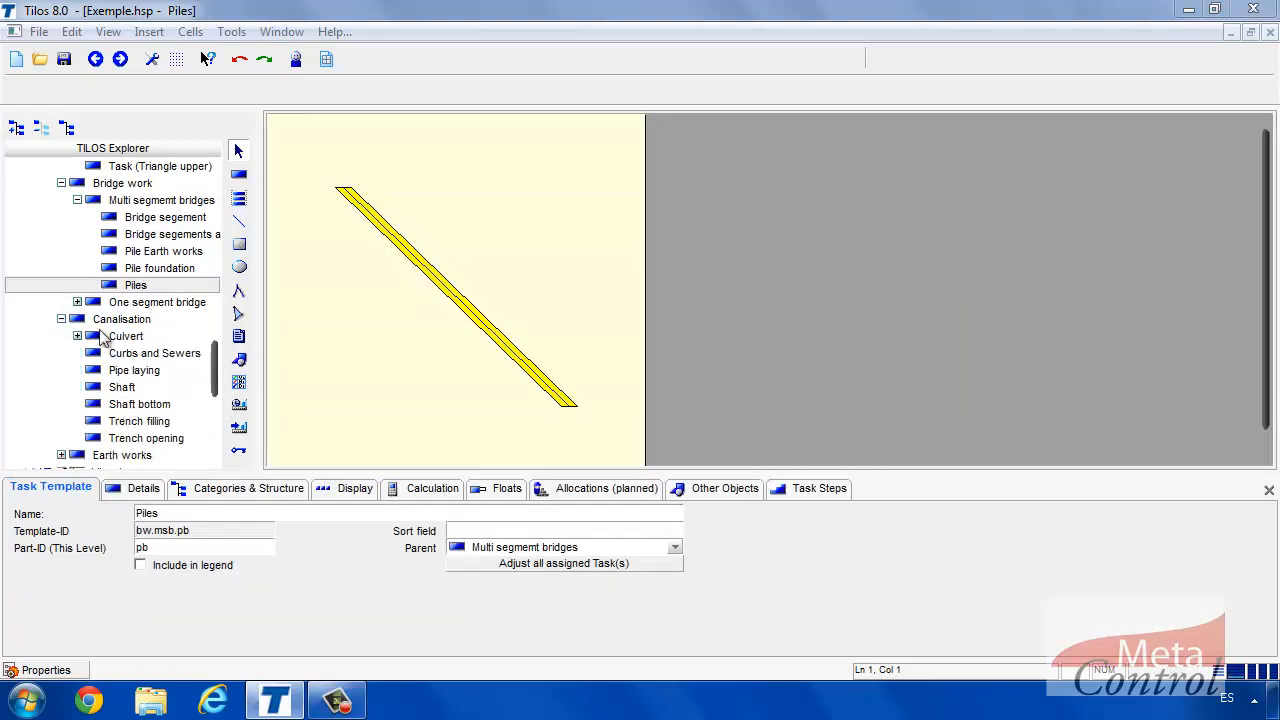
click(77, 336)
click(131, 355)
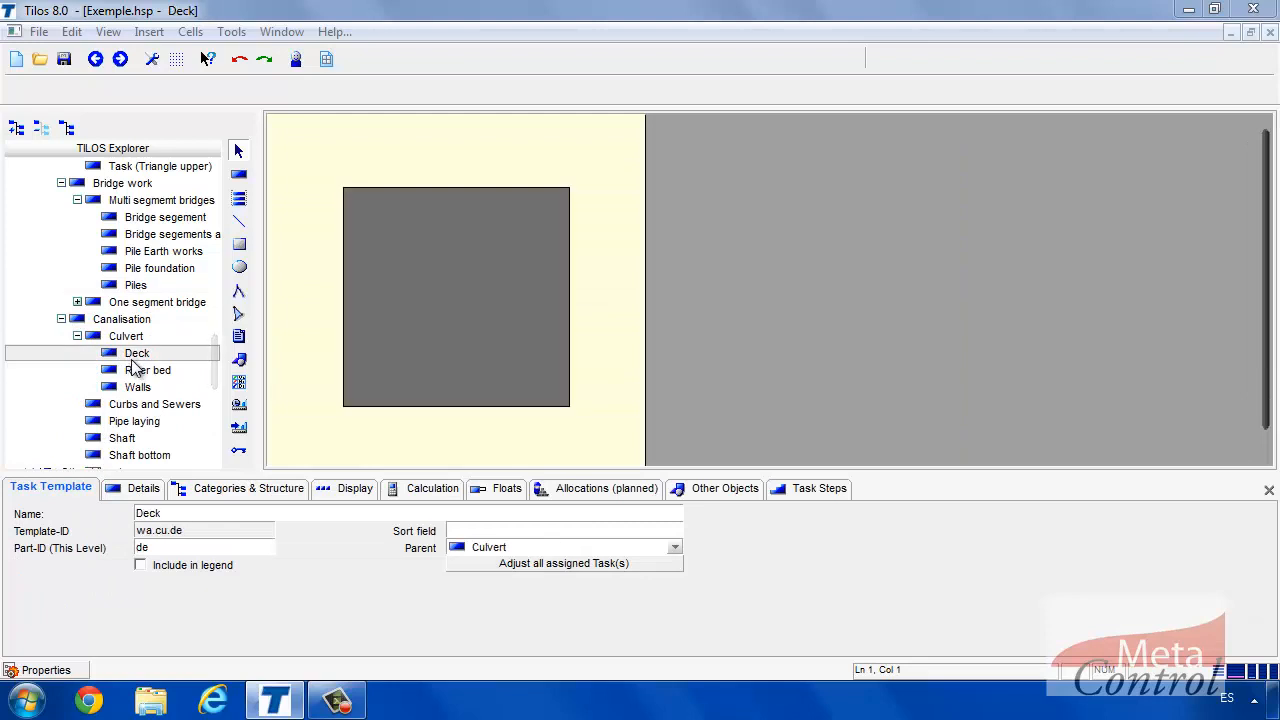
click(138, 371)
click(142, 388)
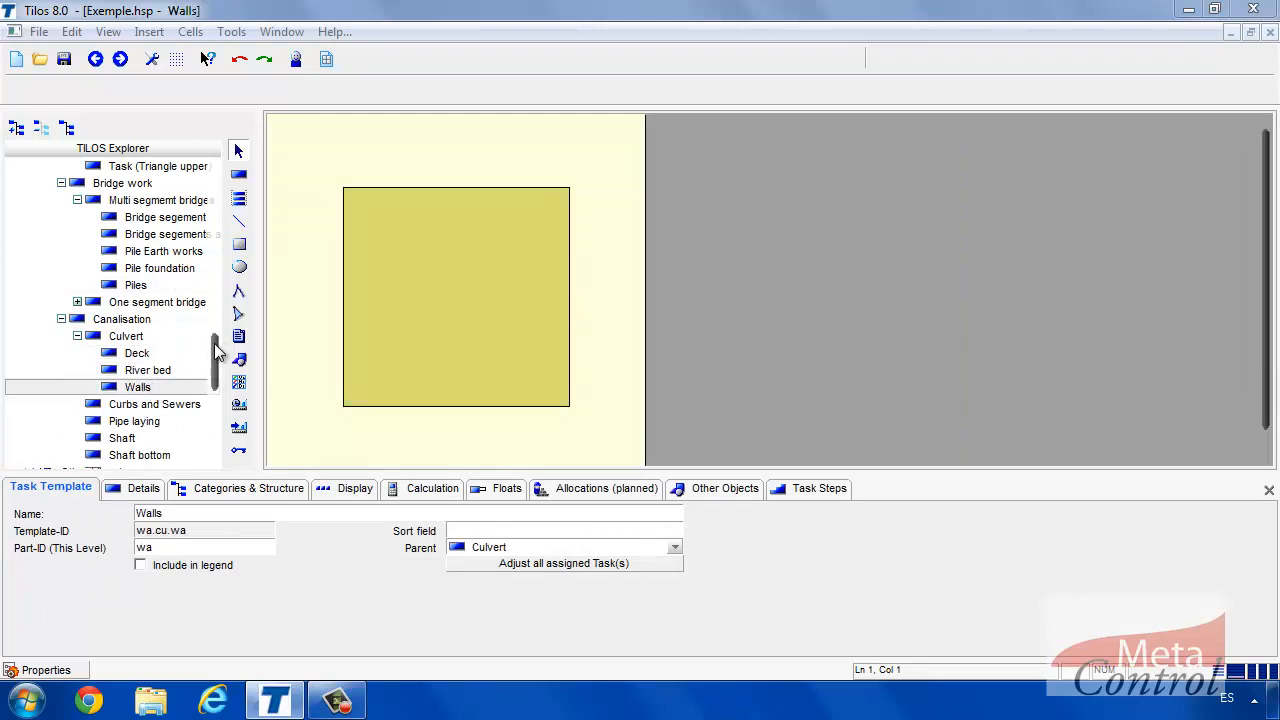
drag(214, 340, 222, 150)
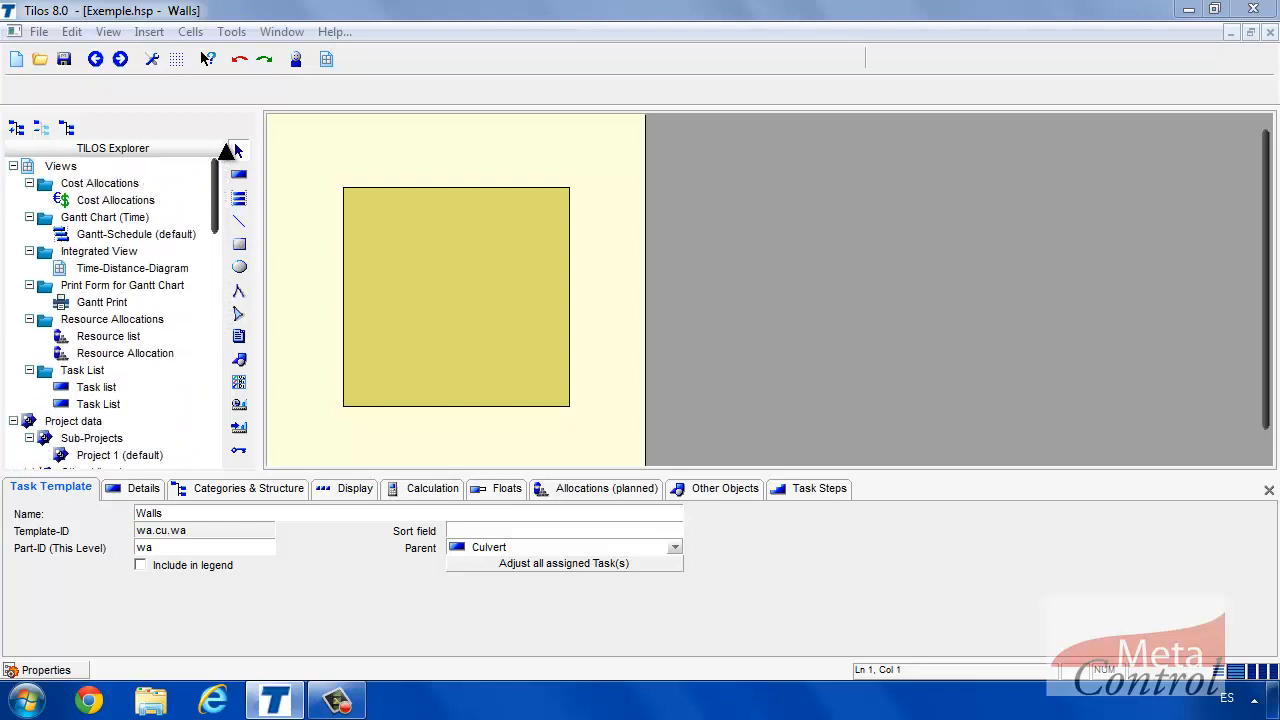
click(147, 270)
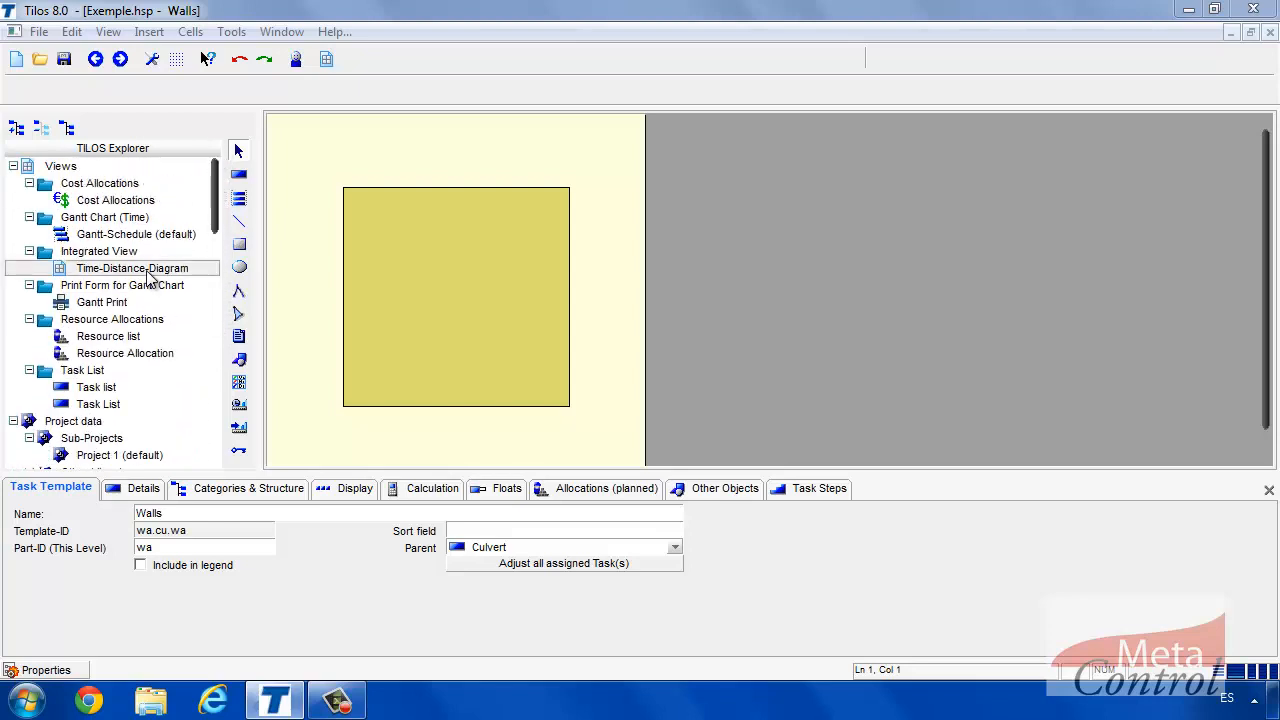
Open the Time-Distance-Diagram and set Insert Task to the Canalisation > Culvert > Deck template.
double_click(147, 270)
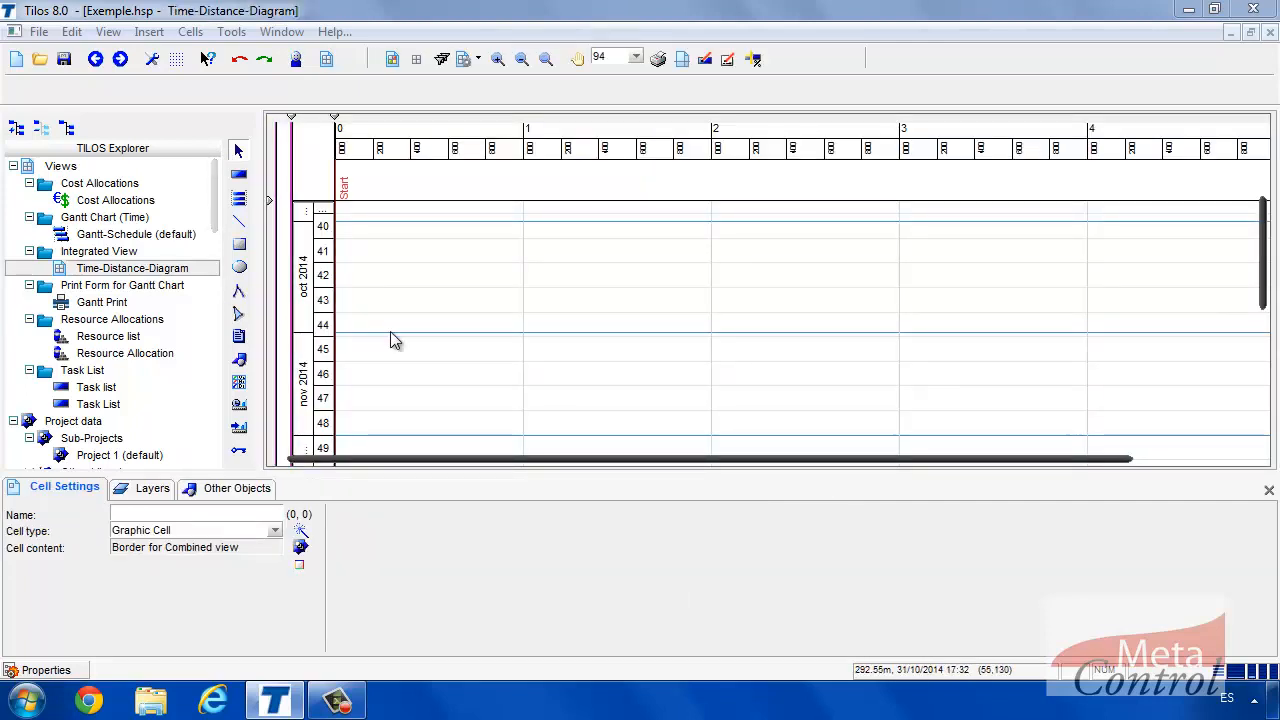
click(238, 176)
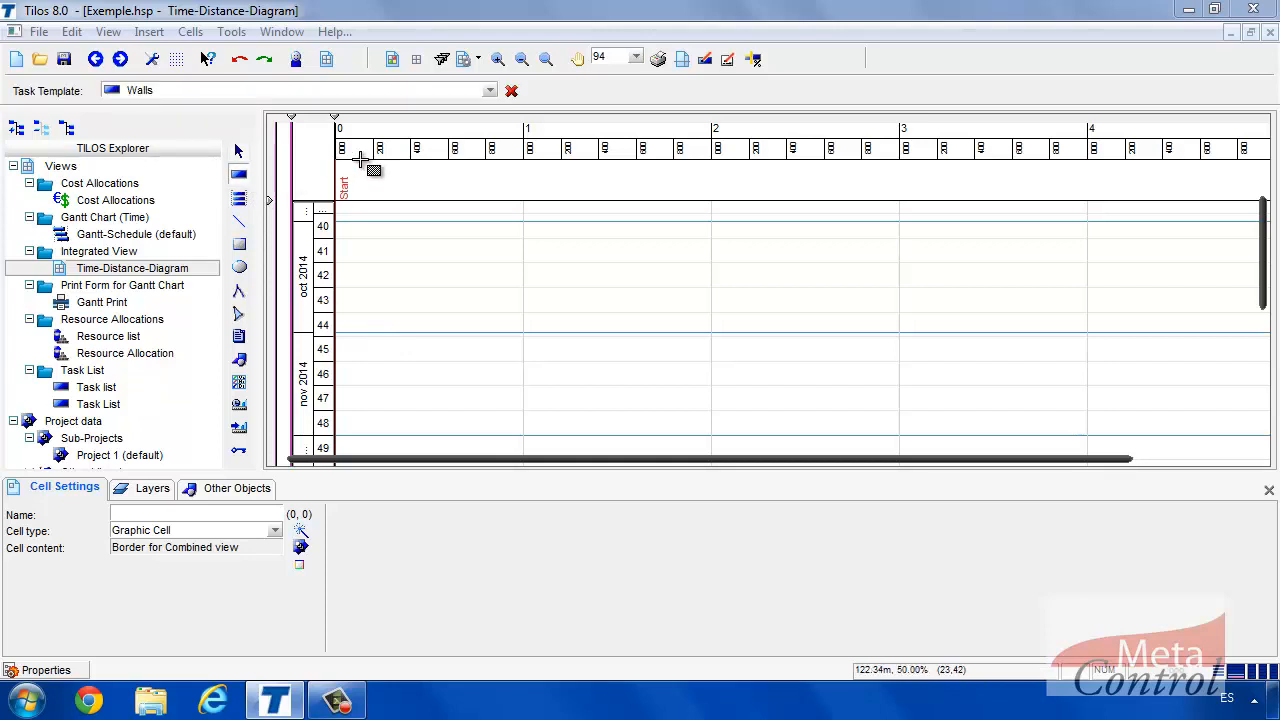
click(490, 93)
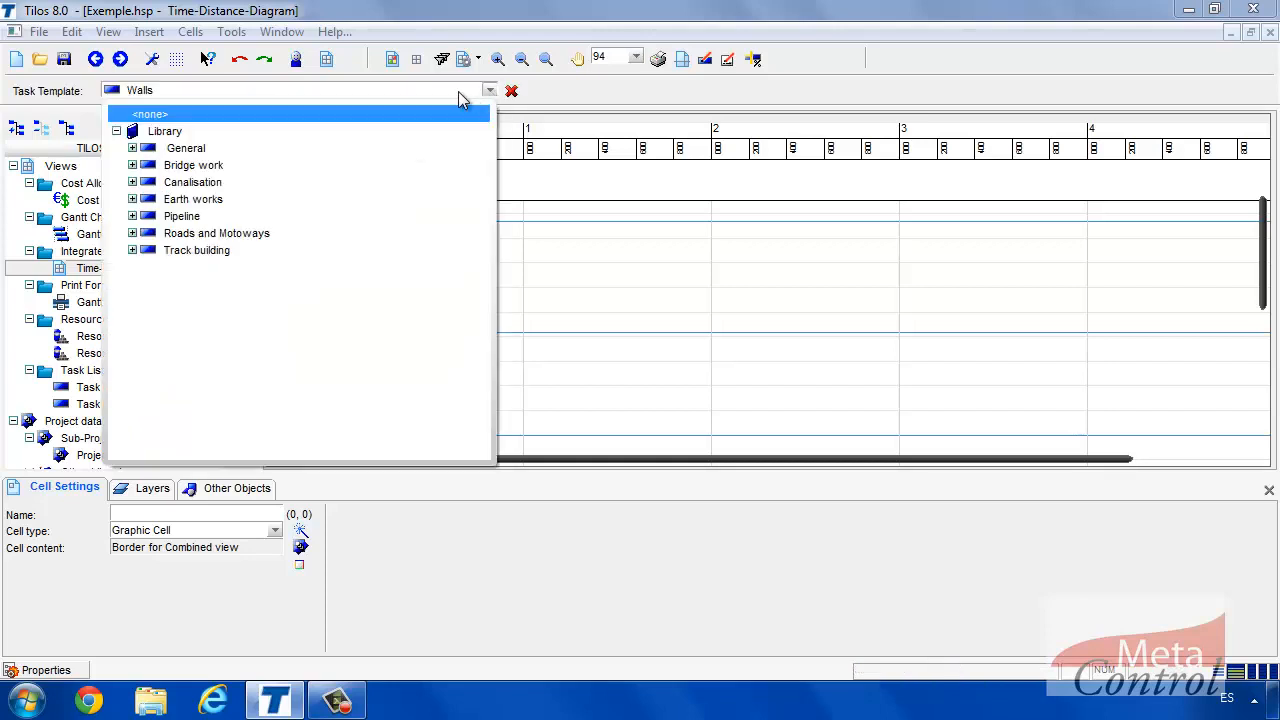
click(132, 183)
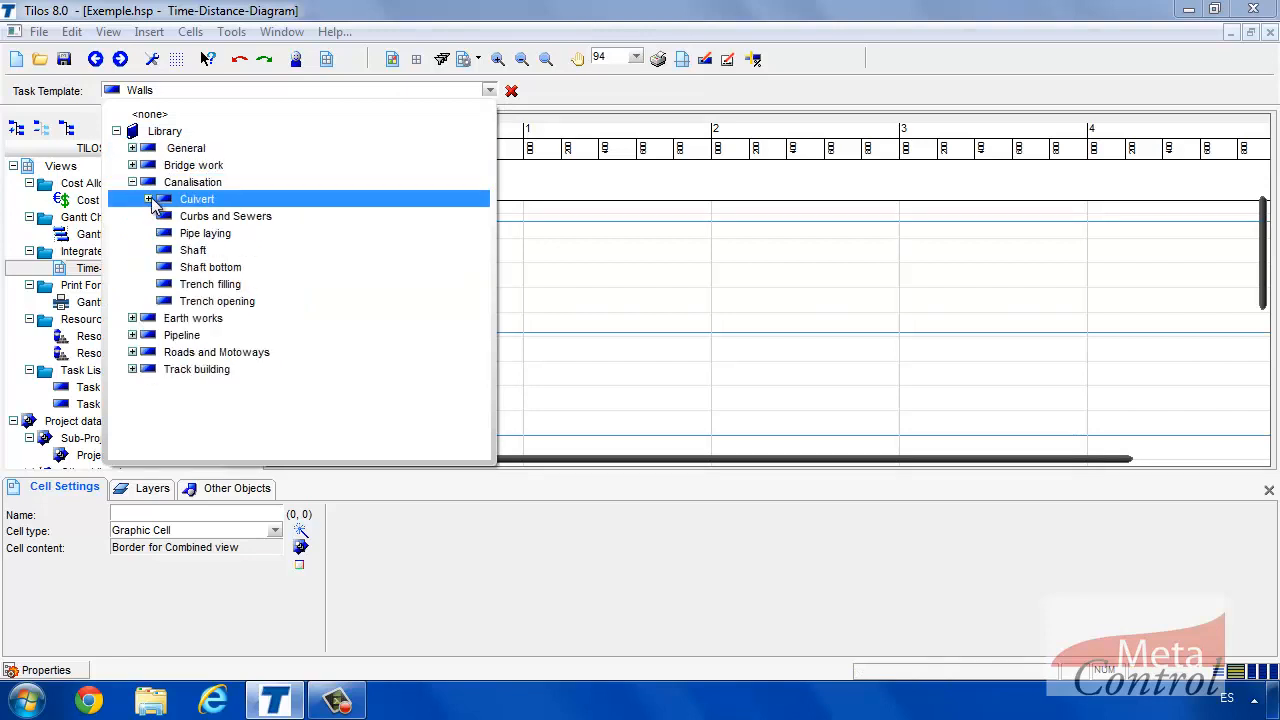
click(148, 199)
click(207, 216)
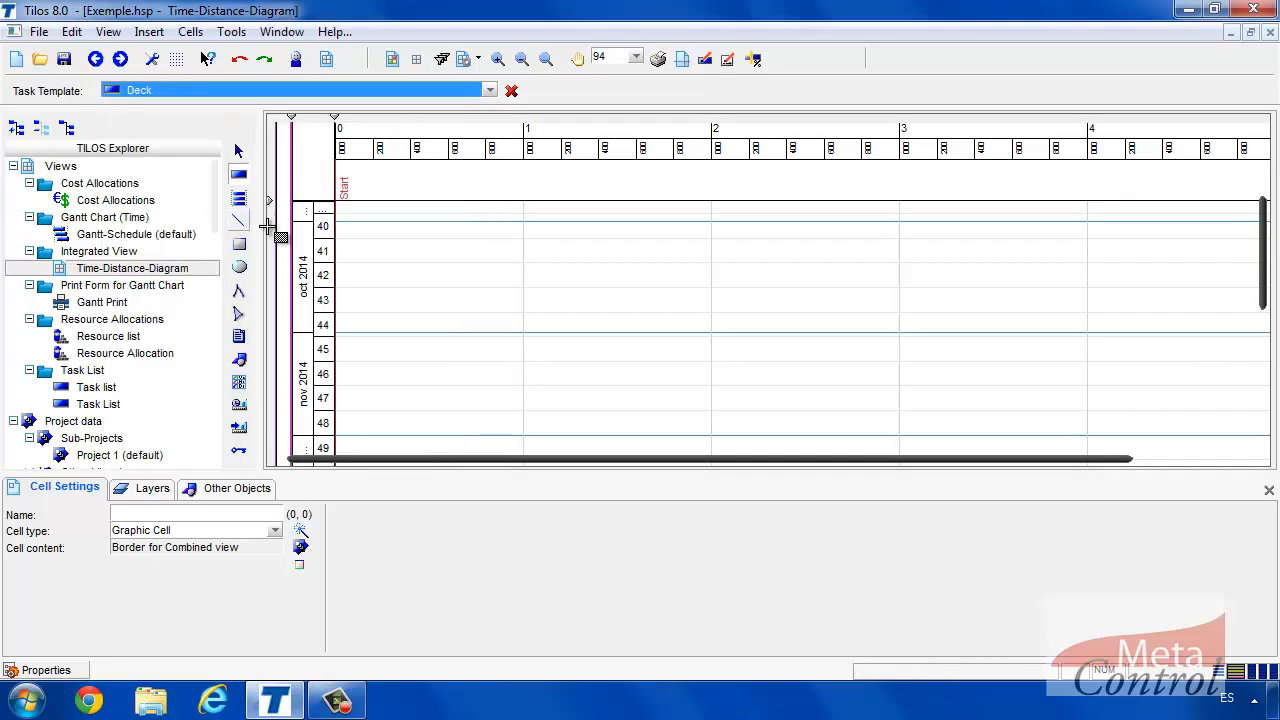
Draw a Deck task and a River bed task beneath it at 1,300–1,350 m.
mouse_move(578, 269)
mouse_down()
mouse_move(590, 340)
mouse_move(588, 298)
mouse_up()
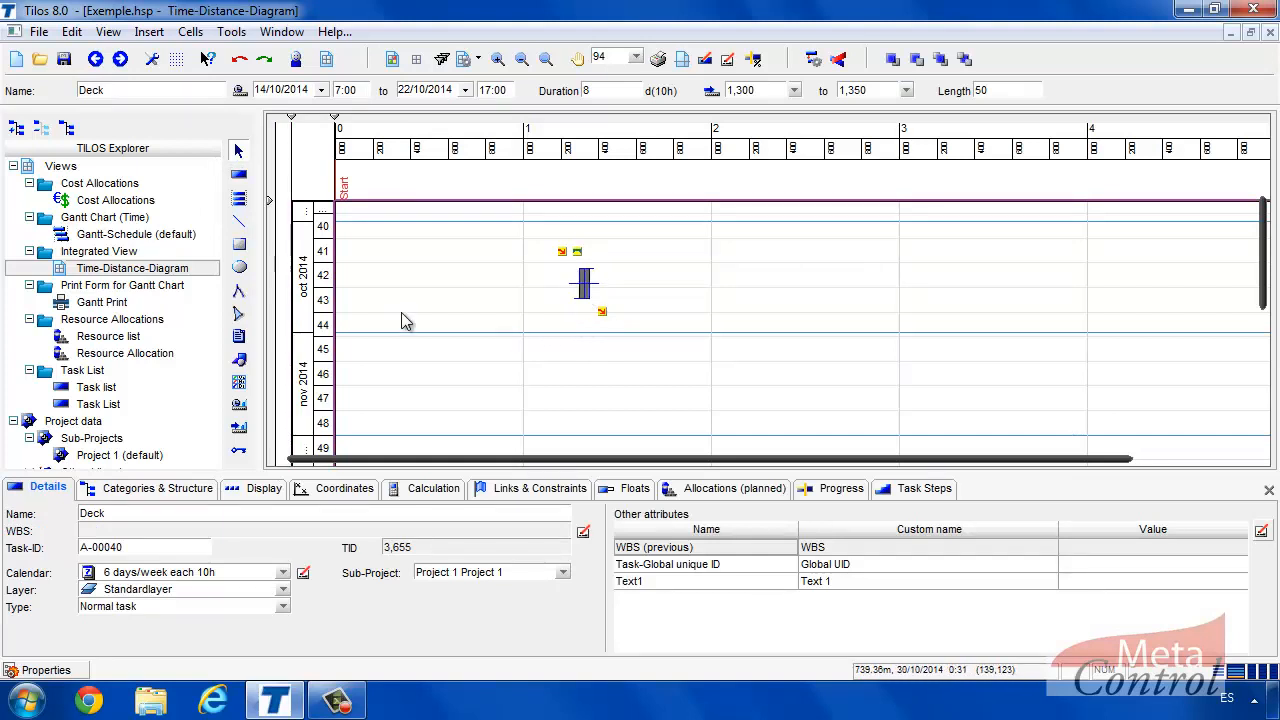
click(239, 174)
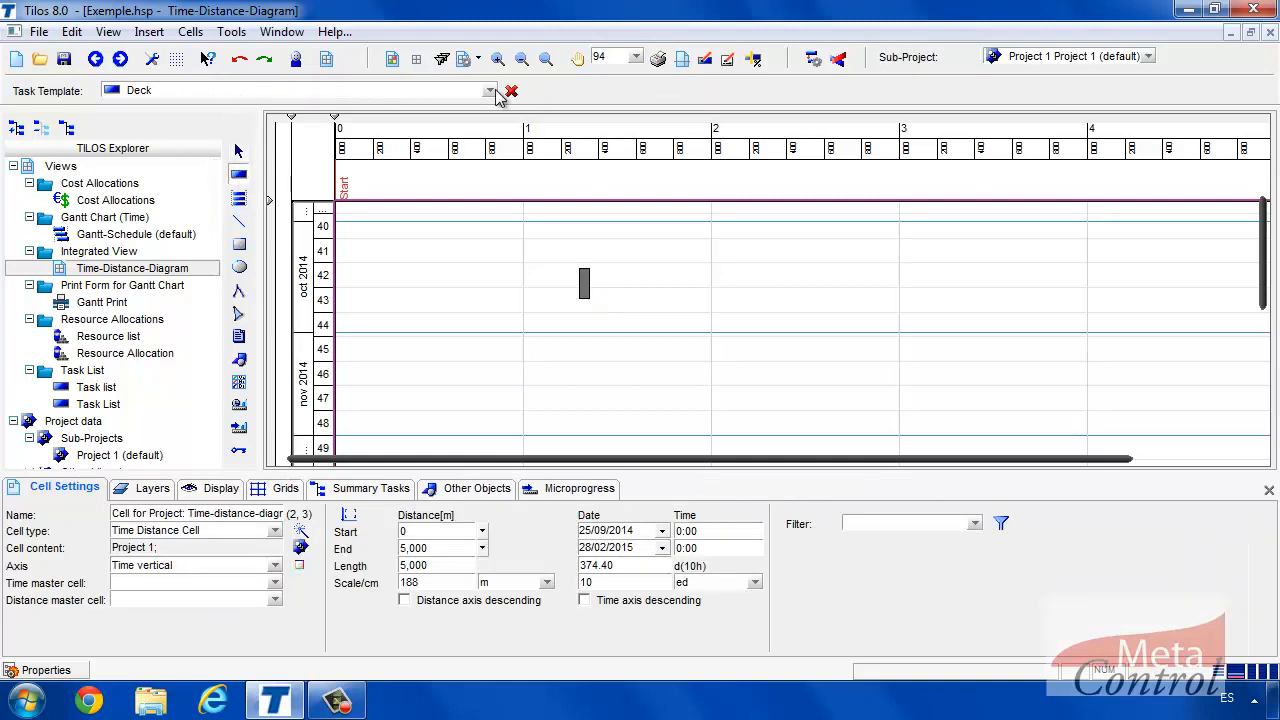
click(494, 92)
click(251, 237)
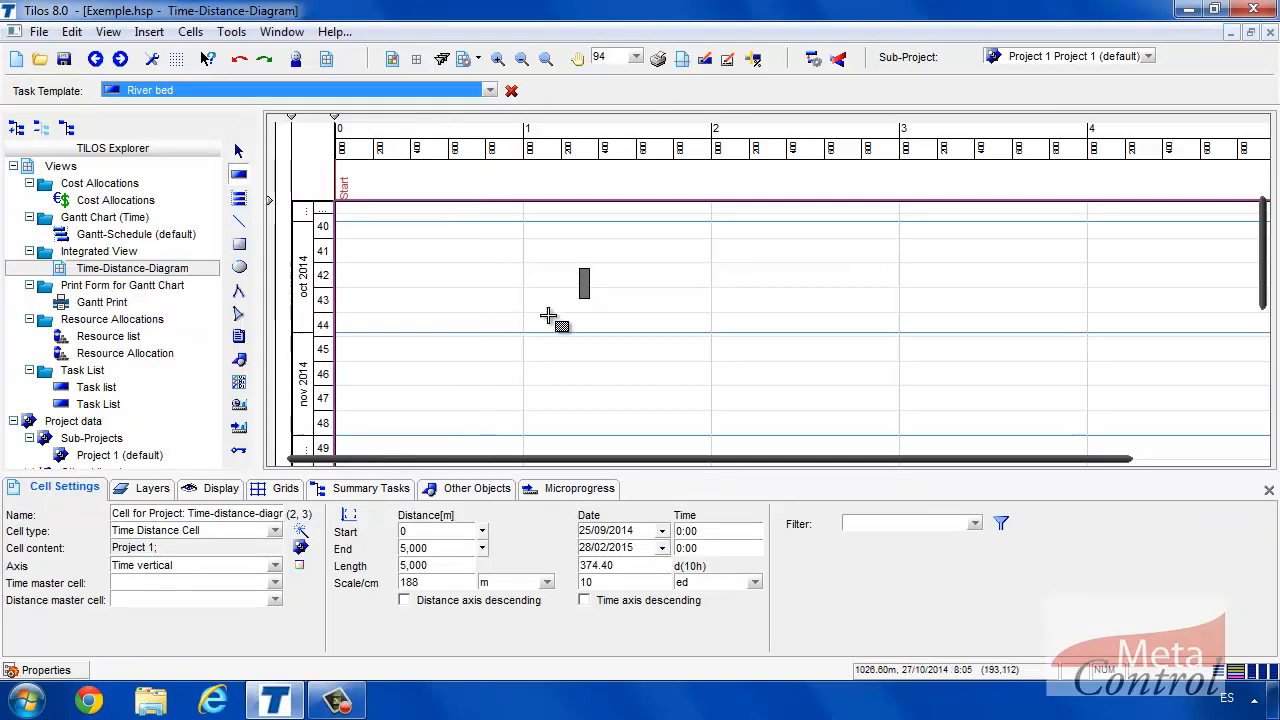
drag(585, 320, 590, 352)
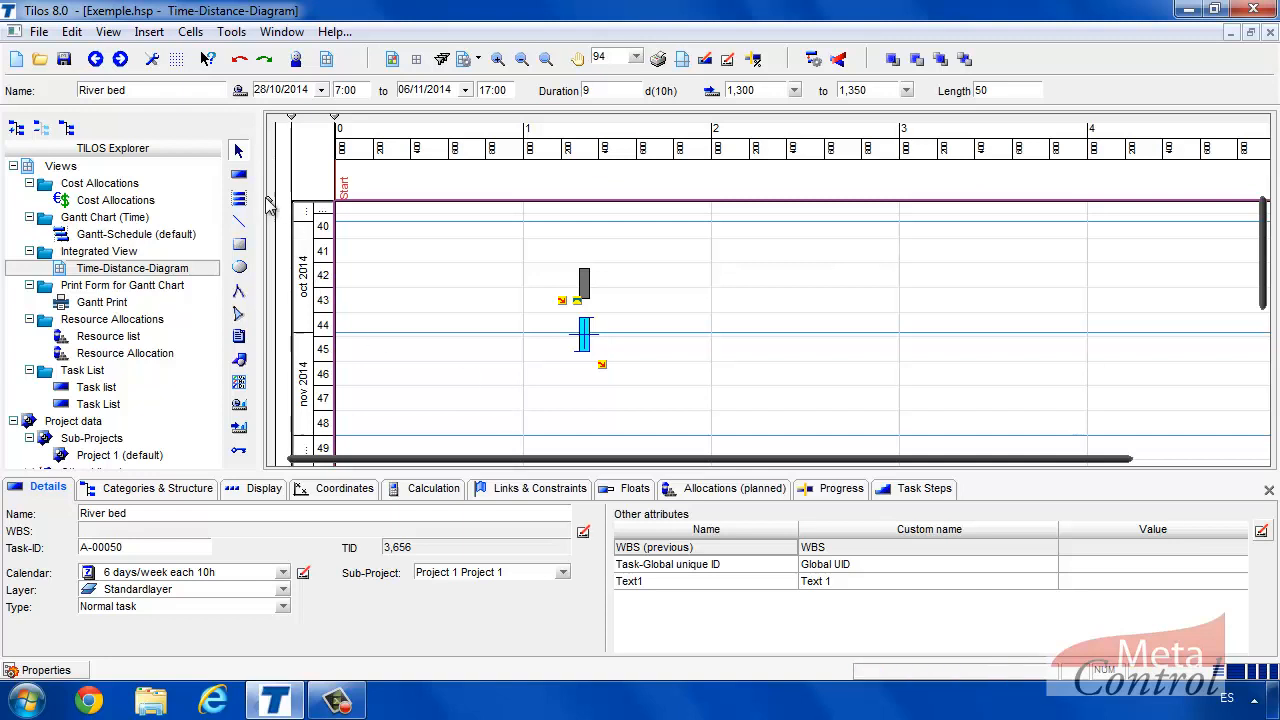
click(238, 174)
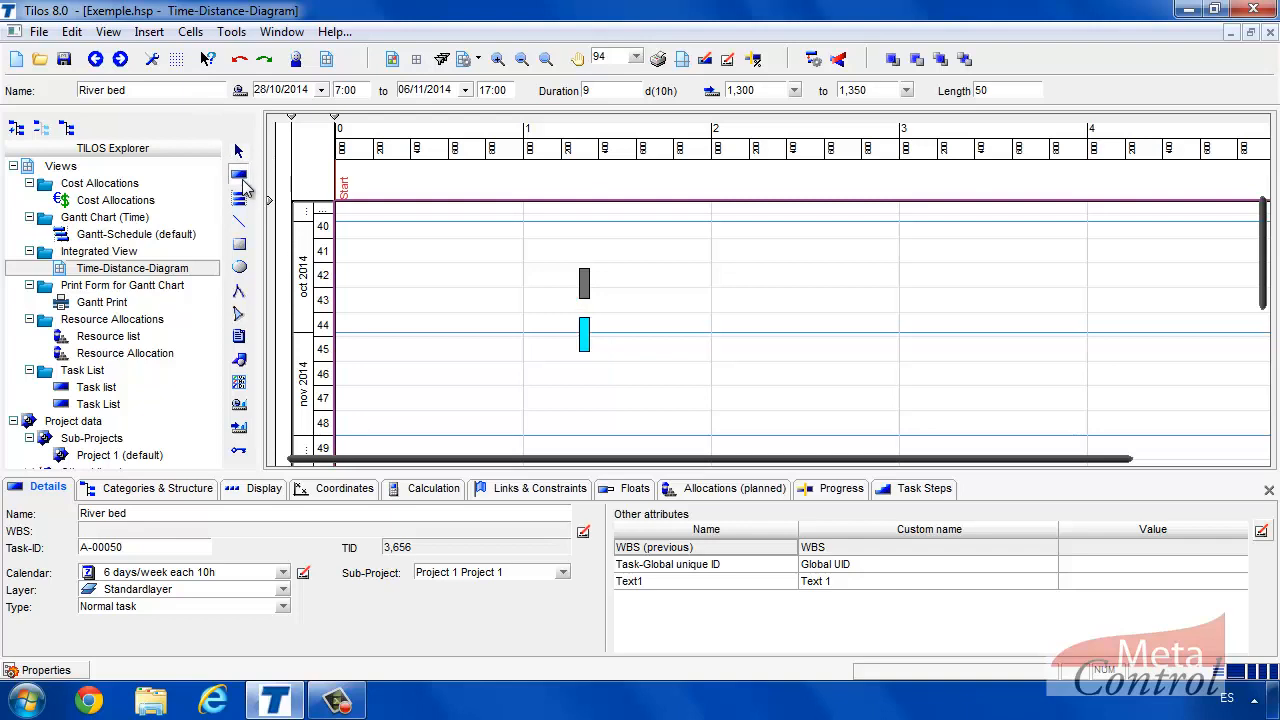
Draw a second River bed and Deck pair at 1,550–1,600 m, then show the first Deck's links.
drag(630, 350, 640, 392)
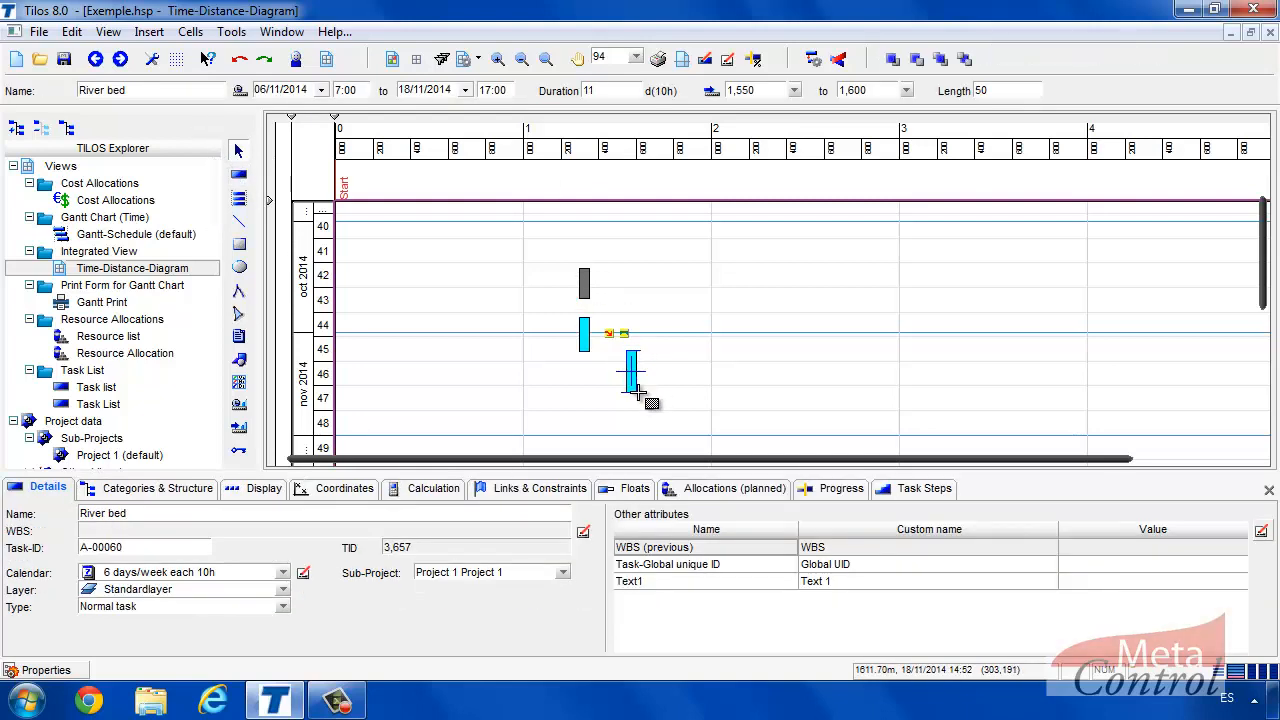
click(238, 174)
click(489, 90)
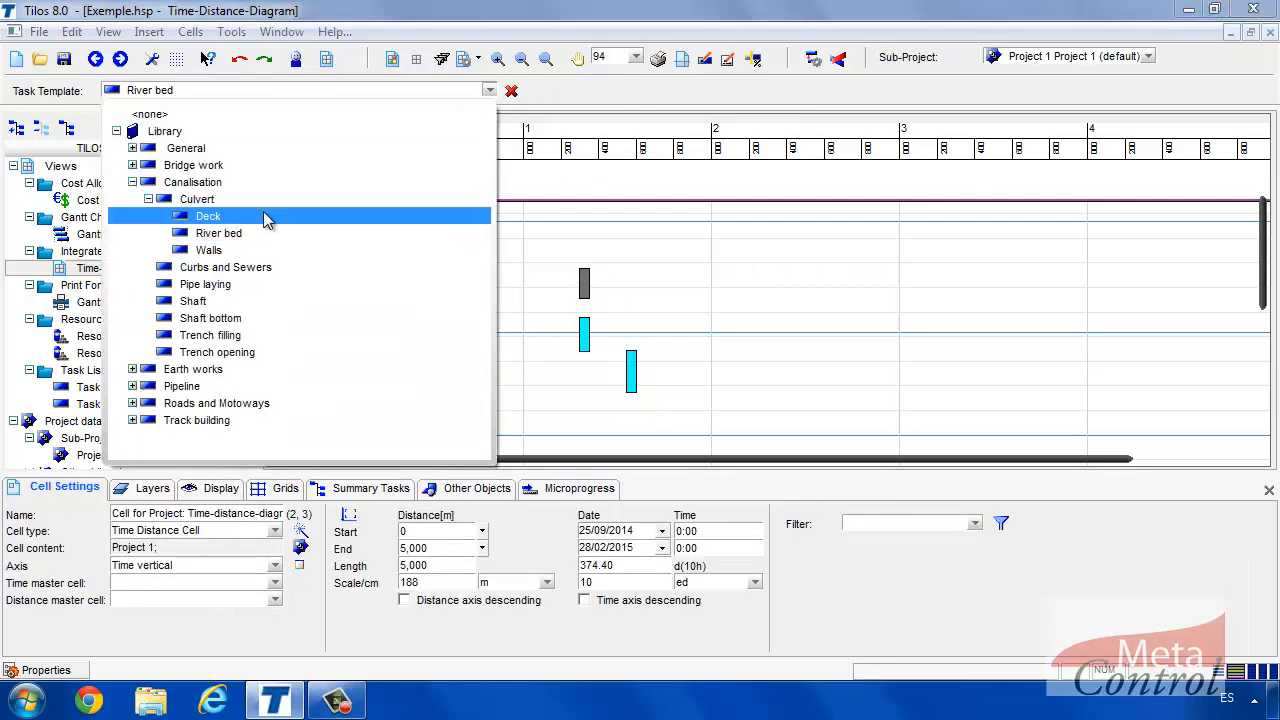
click(268, 212)
drag(622, 300, 630, 340)
click(584, 285)
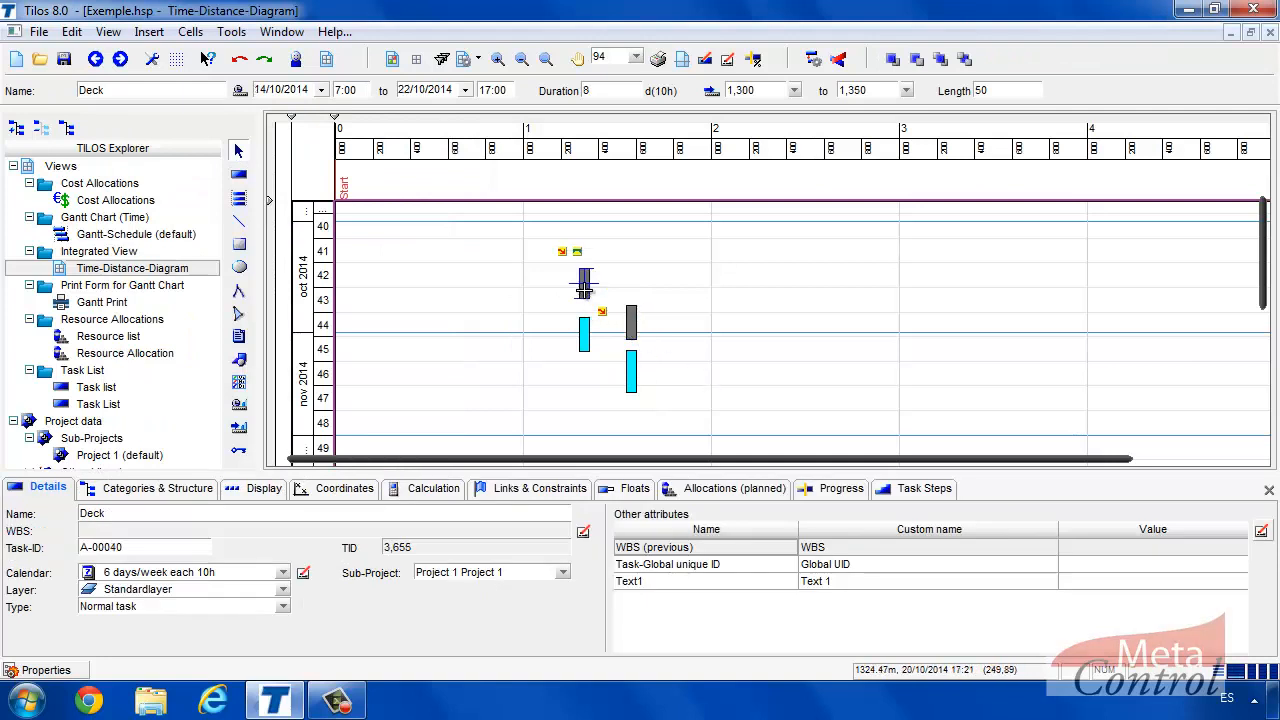
click(506, 492)
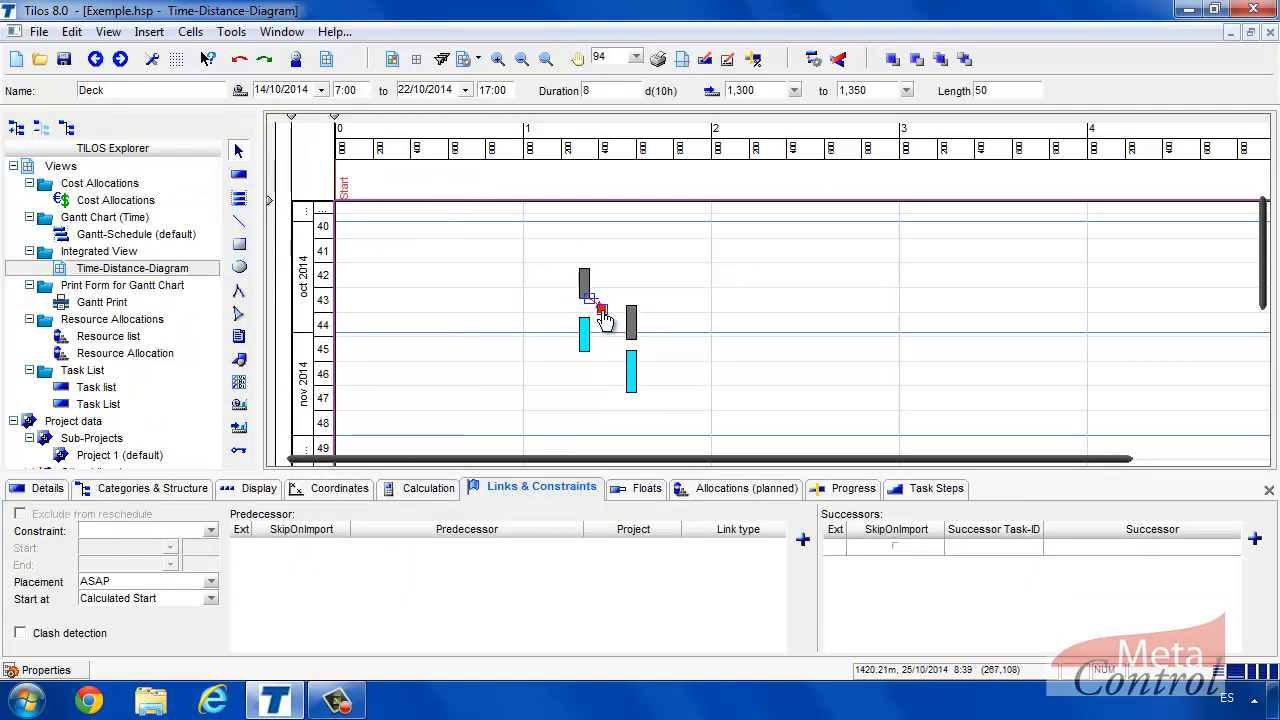
Create Finish-Start links Deck to Deck and River bed to River bed, plus each Deck to its River bed.
drag(589, 297, 630, 305)
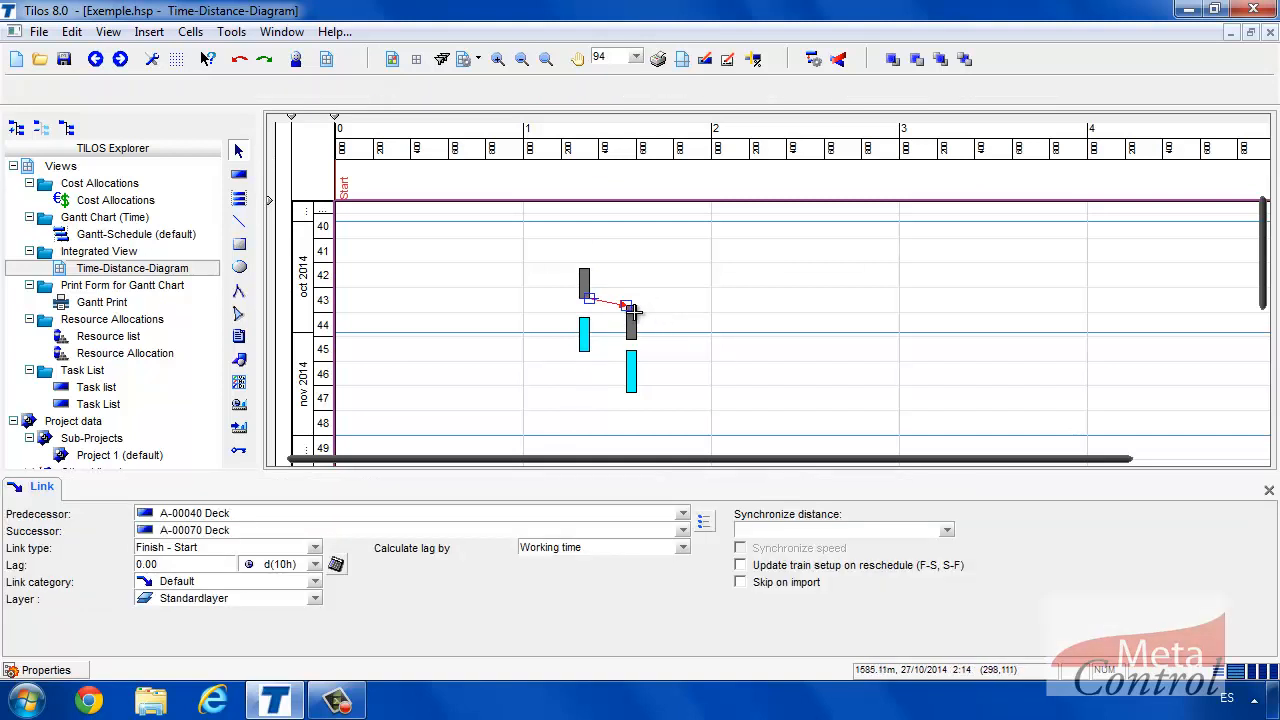
drag(582, 348, 635, 357)
click(582, 279)
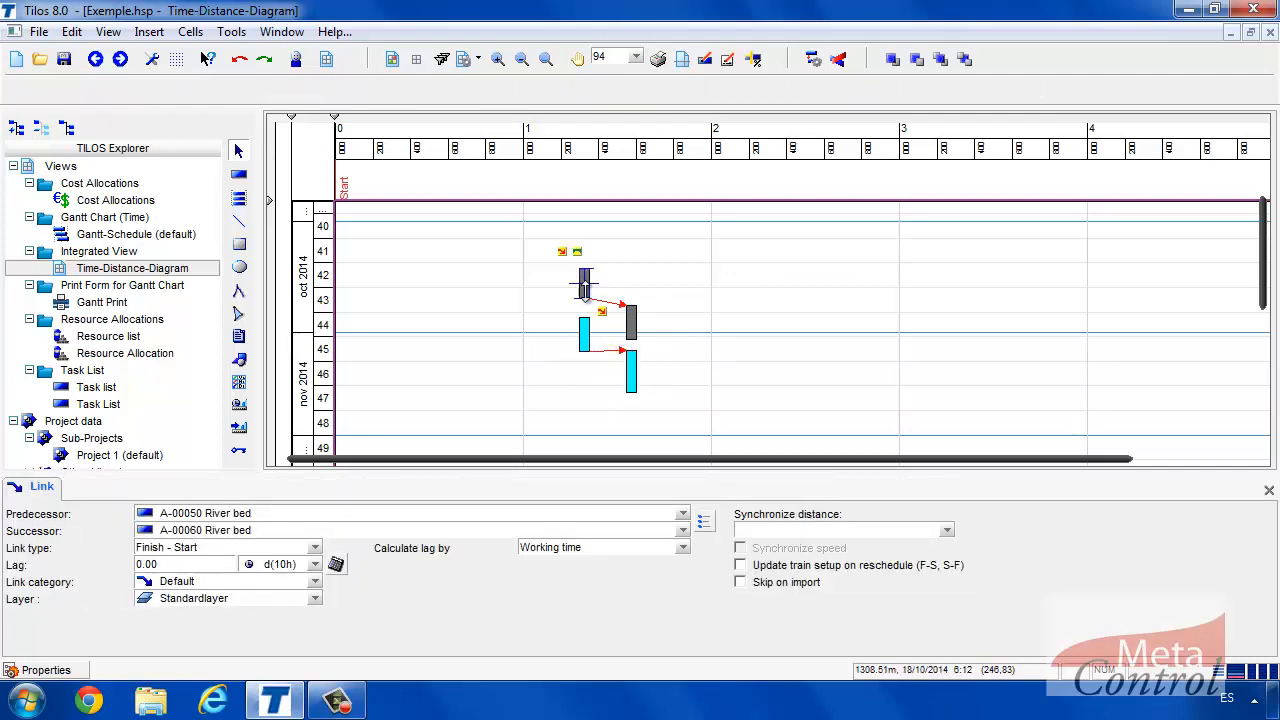
drag(601, 311, 583, 318)
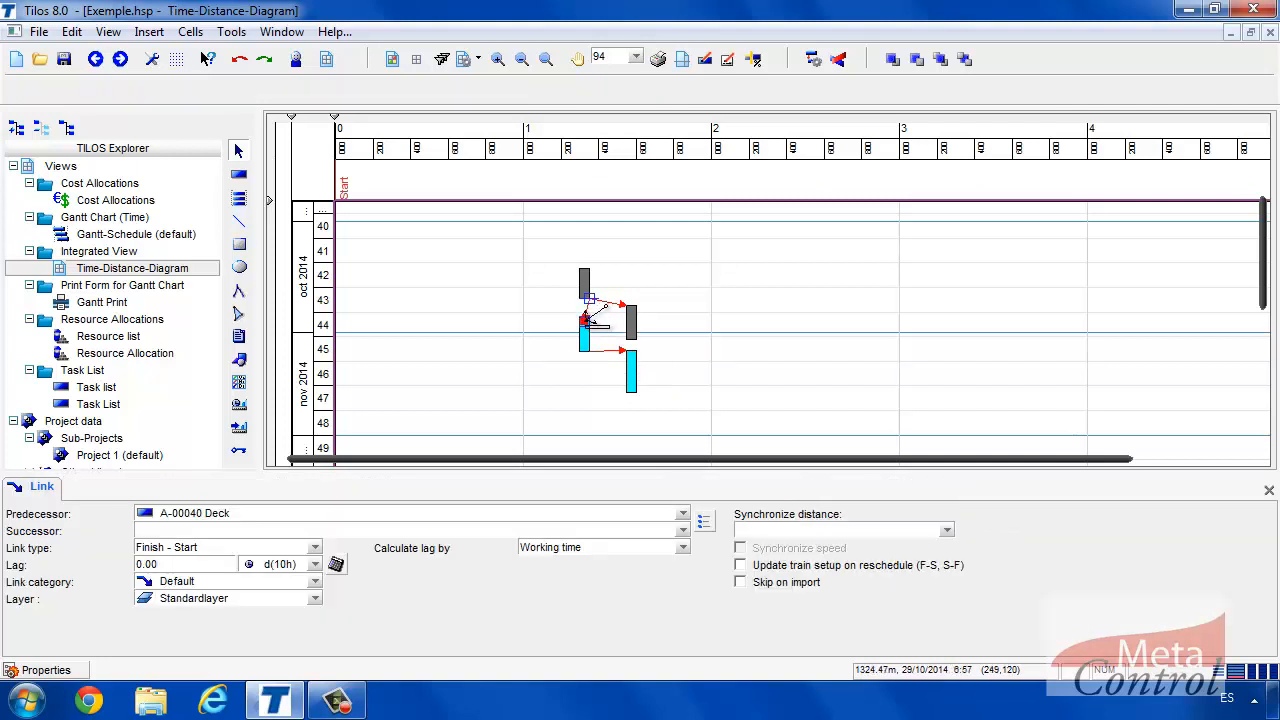
click(630, 328)
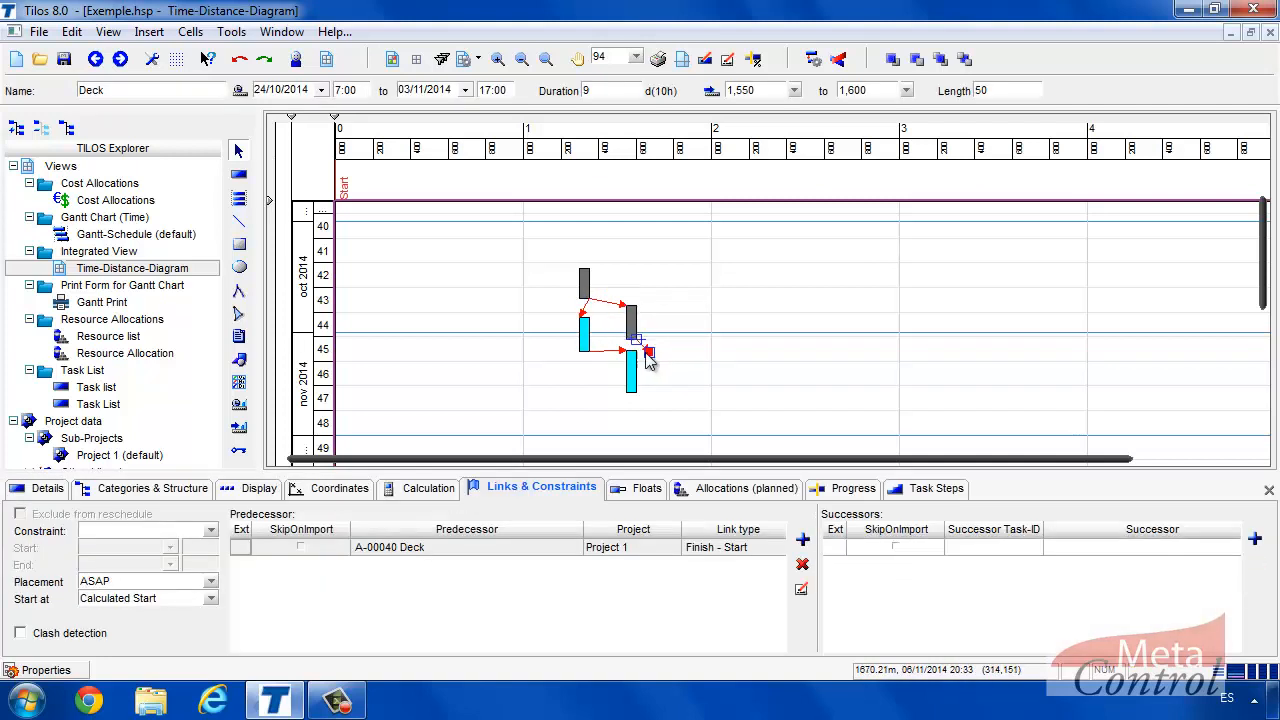
drag(636, 341, 632, 355)
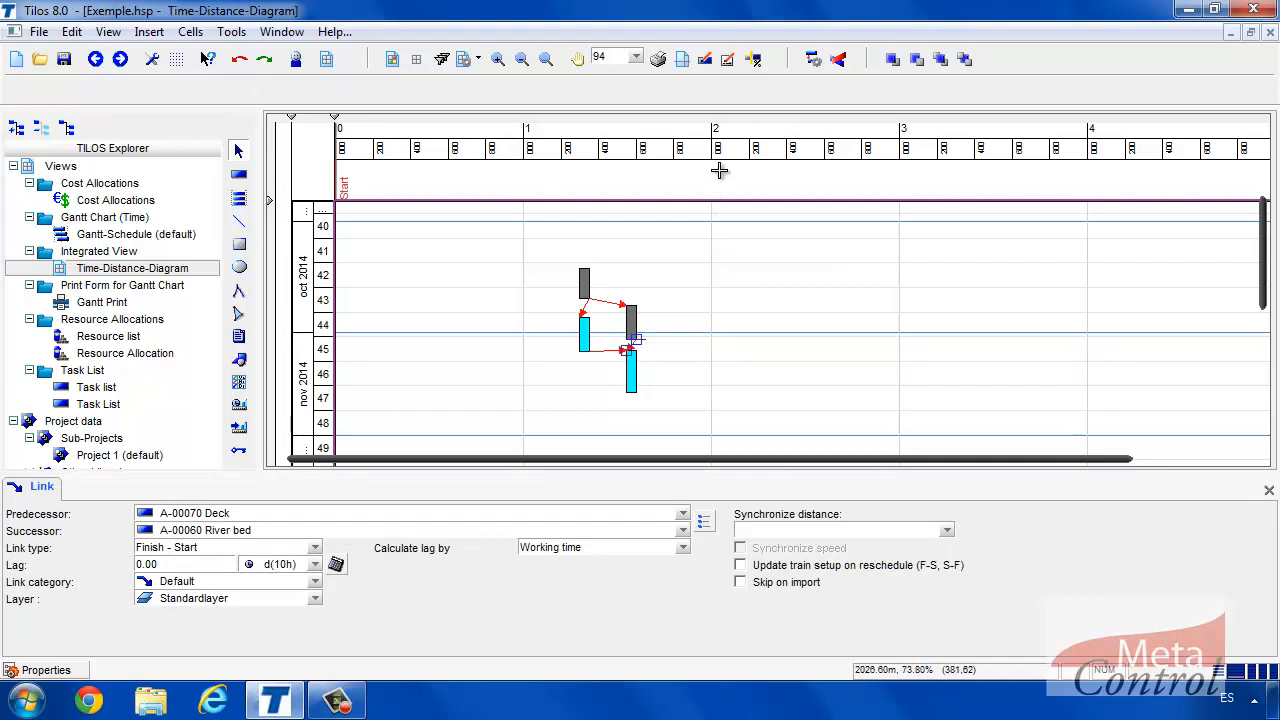
Reschedule the diagram and review the original Deck's two successors, selecting the River bed link's lag.
click(811, 60)
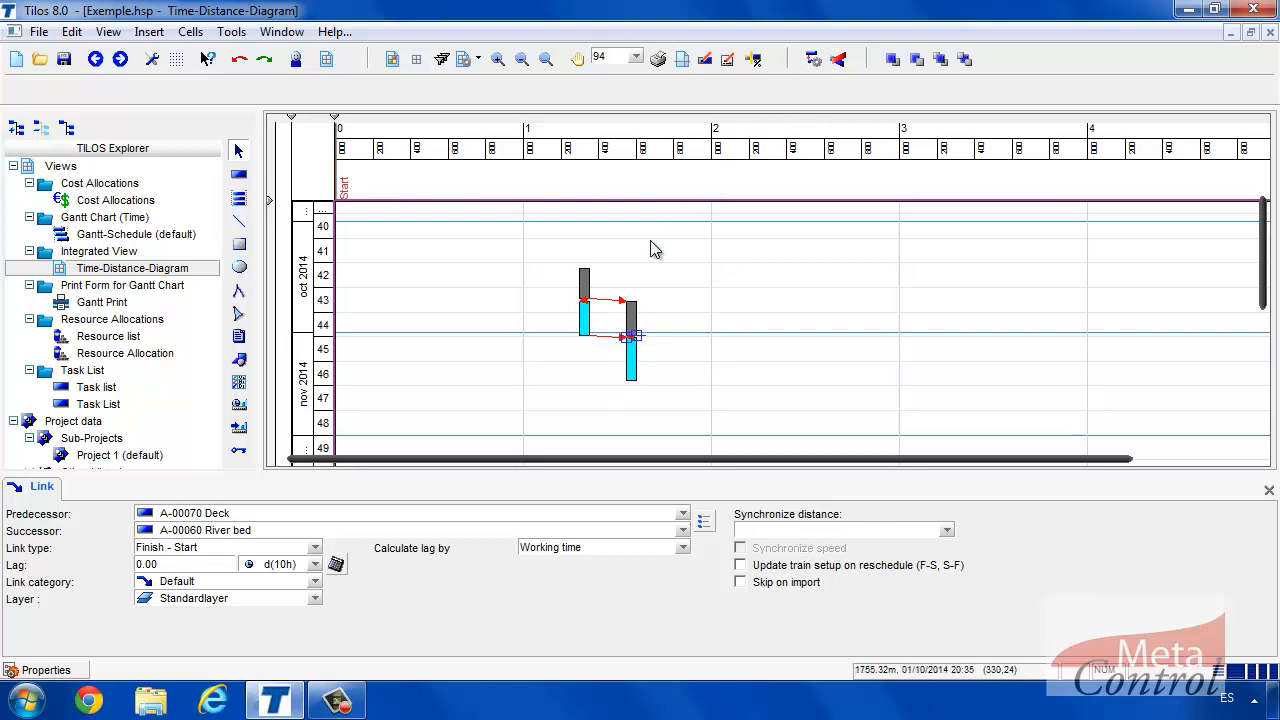
click(586, 278)
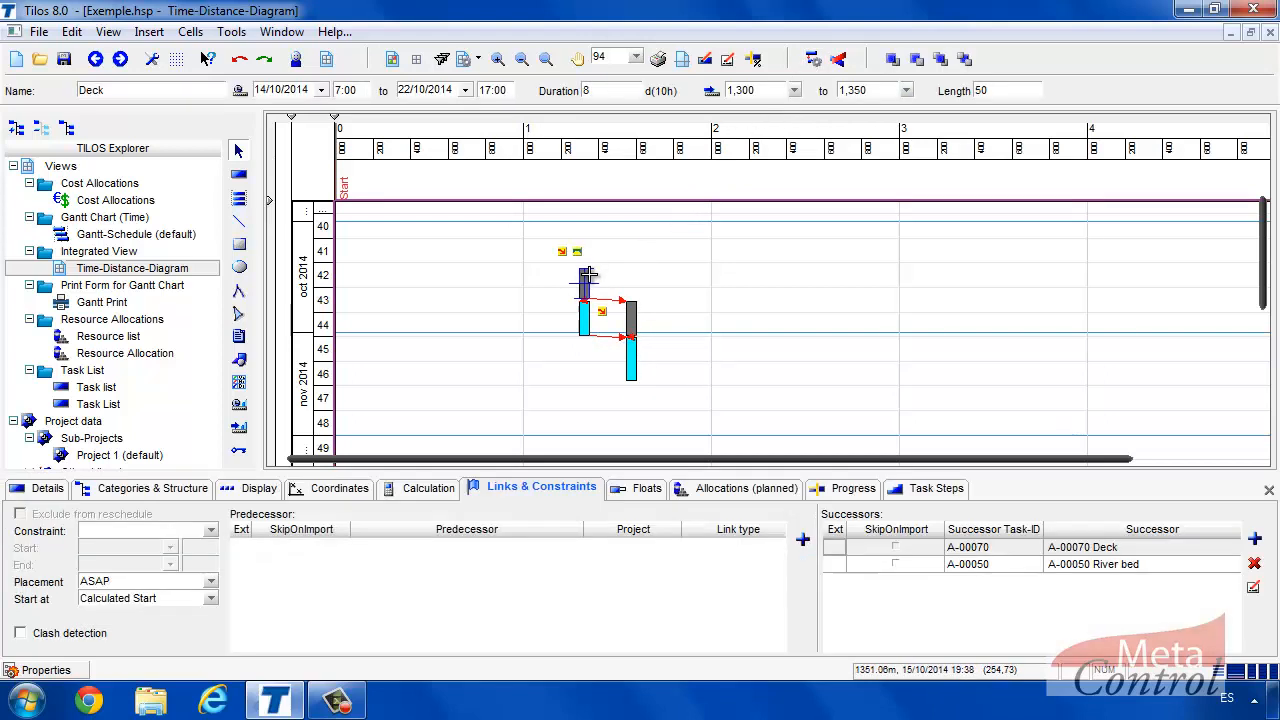
drag(890, 646, 1083, 636)
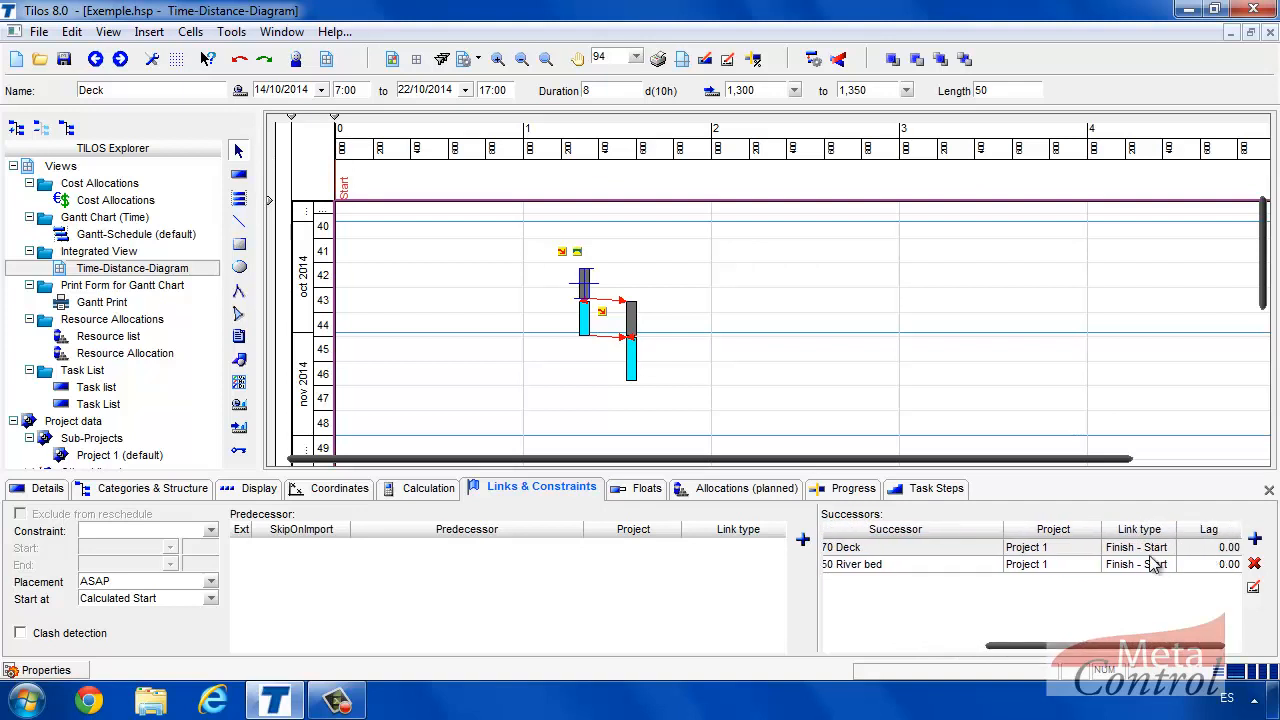
click(1199, 566)
Give the original Deck-to-River bed link a 7.00 lag and reschedule the diagram.
text(7)
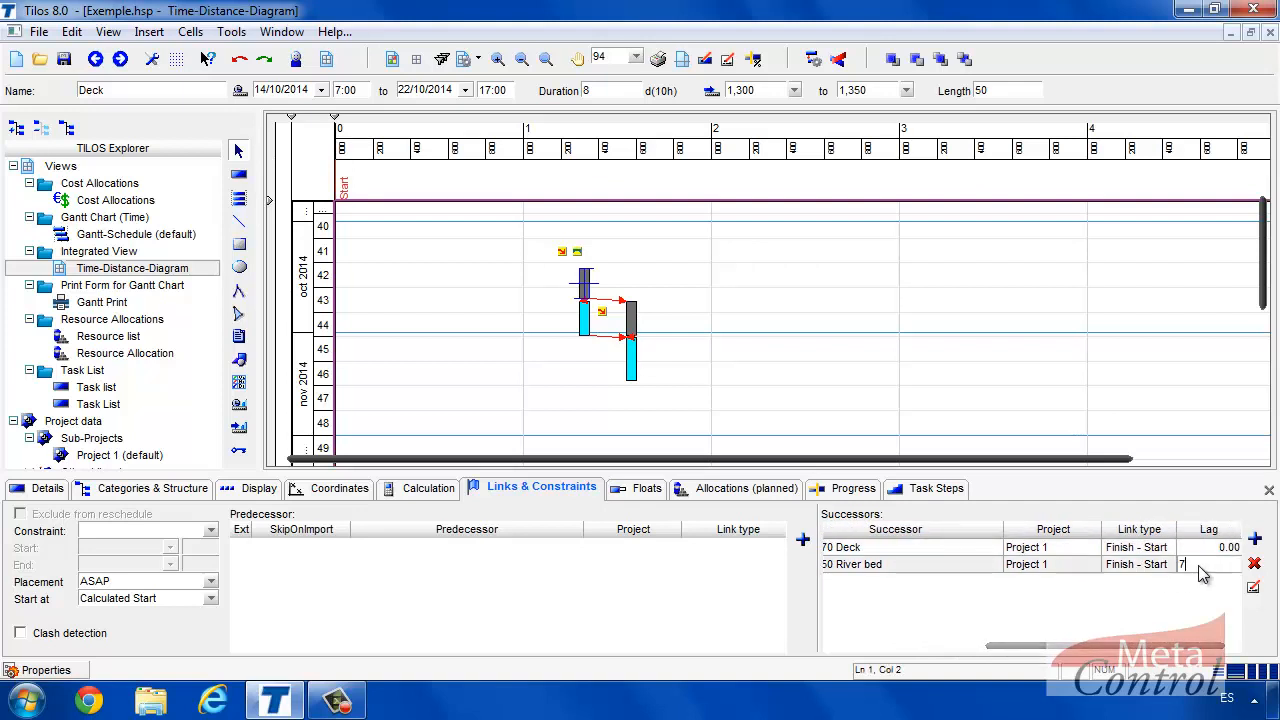
key(Return)
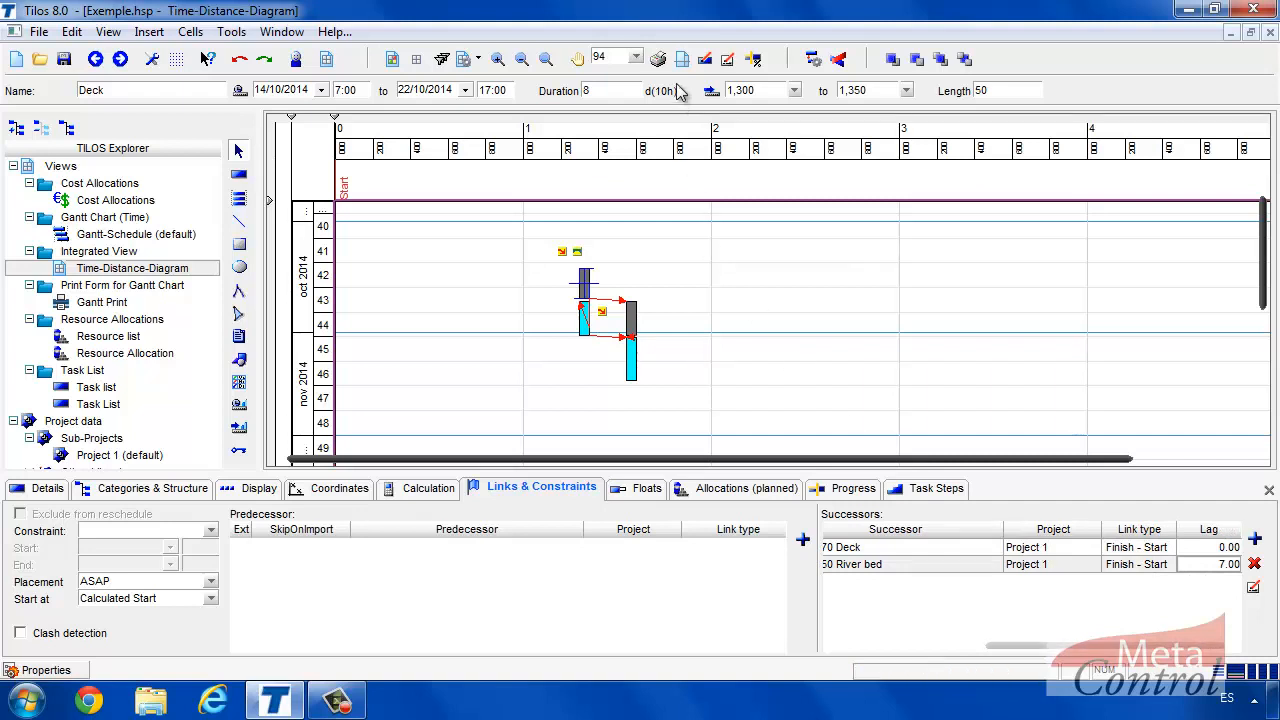
click(812, 61)
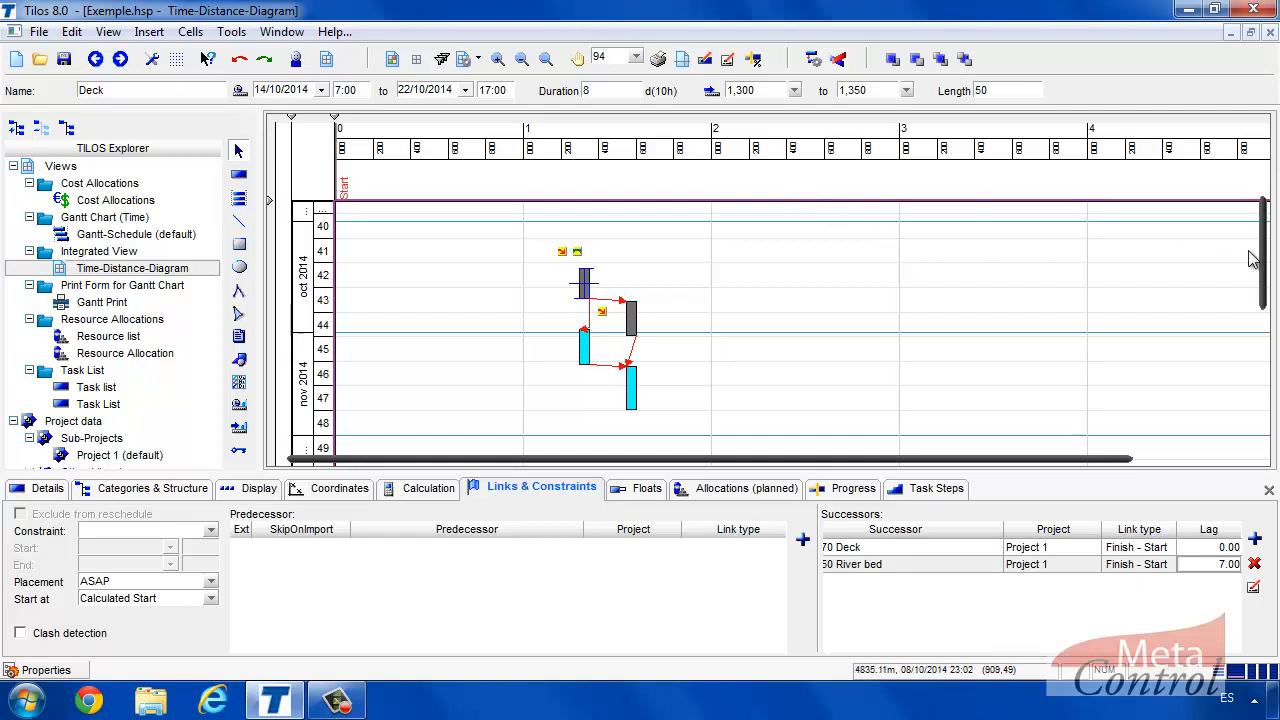
drag(1265, 258, 1273, 287)
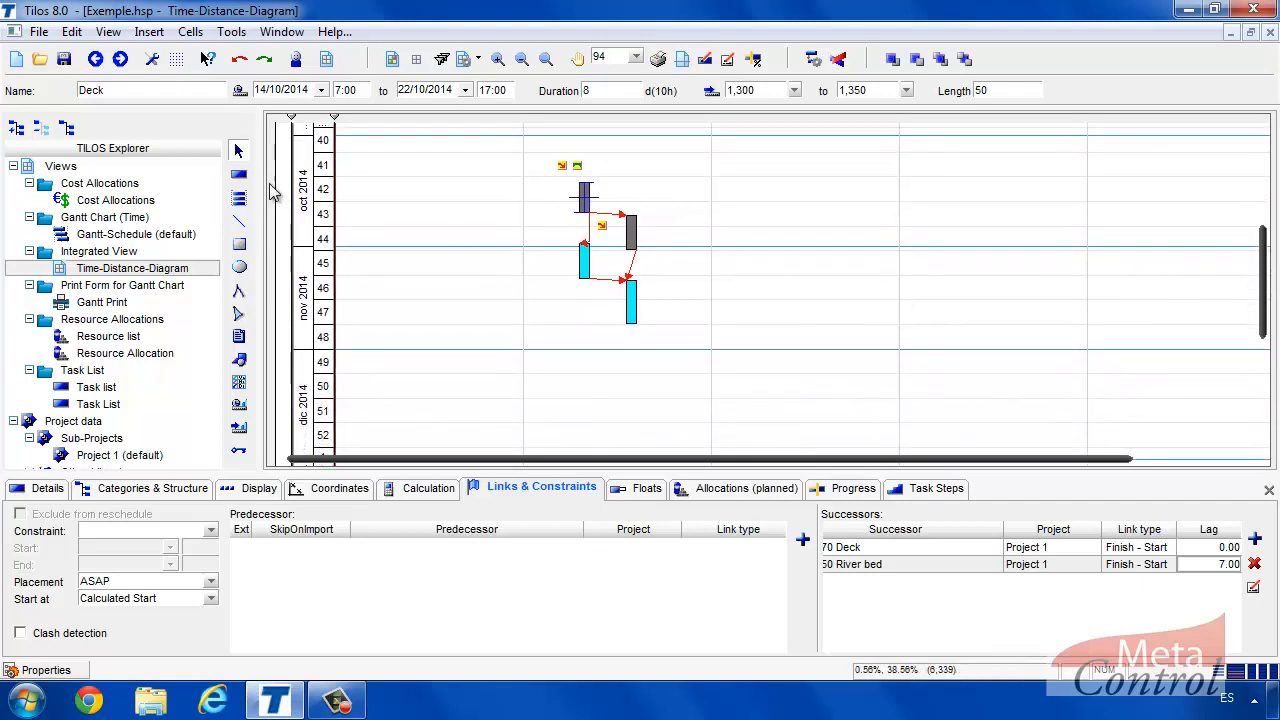
Draw a General > Task (Line) diagonal task spanning 1,250–1,600 m from 13/11 to 01/12/2014.
click(239, 176)
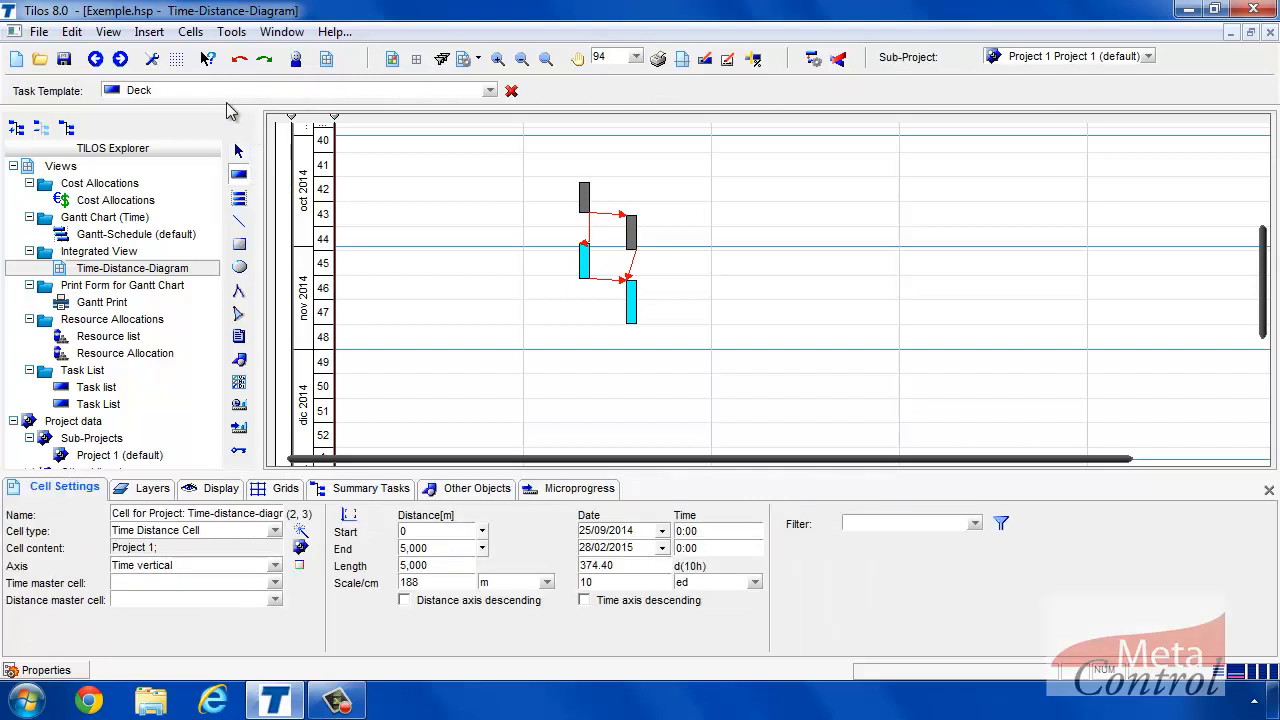
click(489, 92)
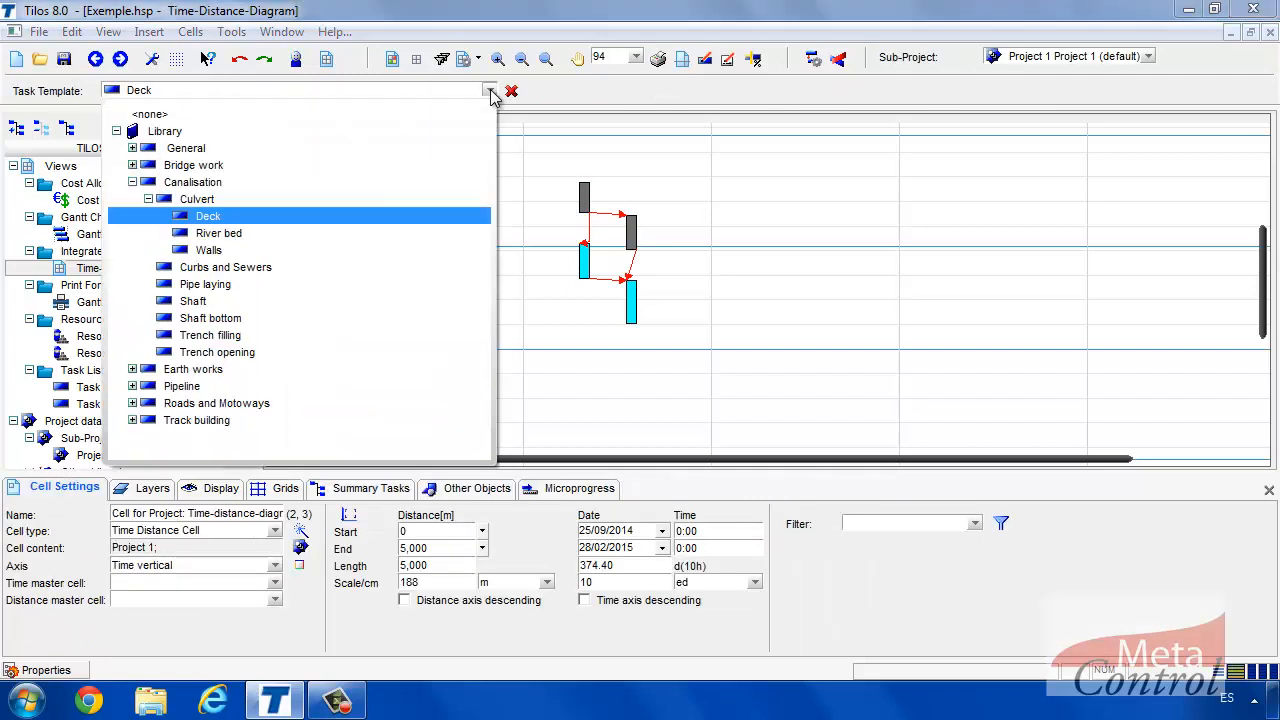
click(132, 148)
click(162, 250)
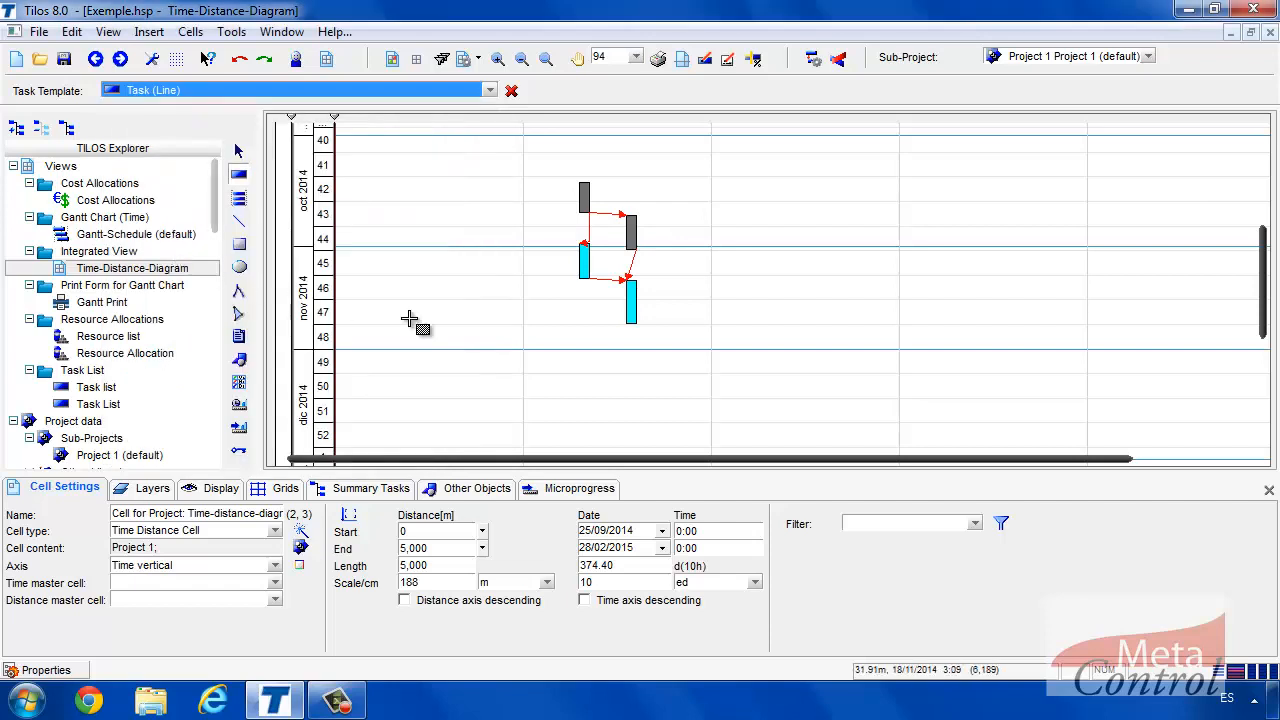
drag(570, 290, 636, 351)
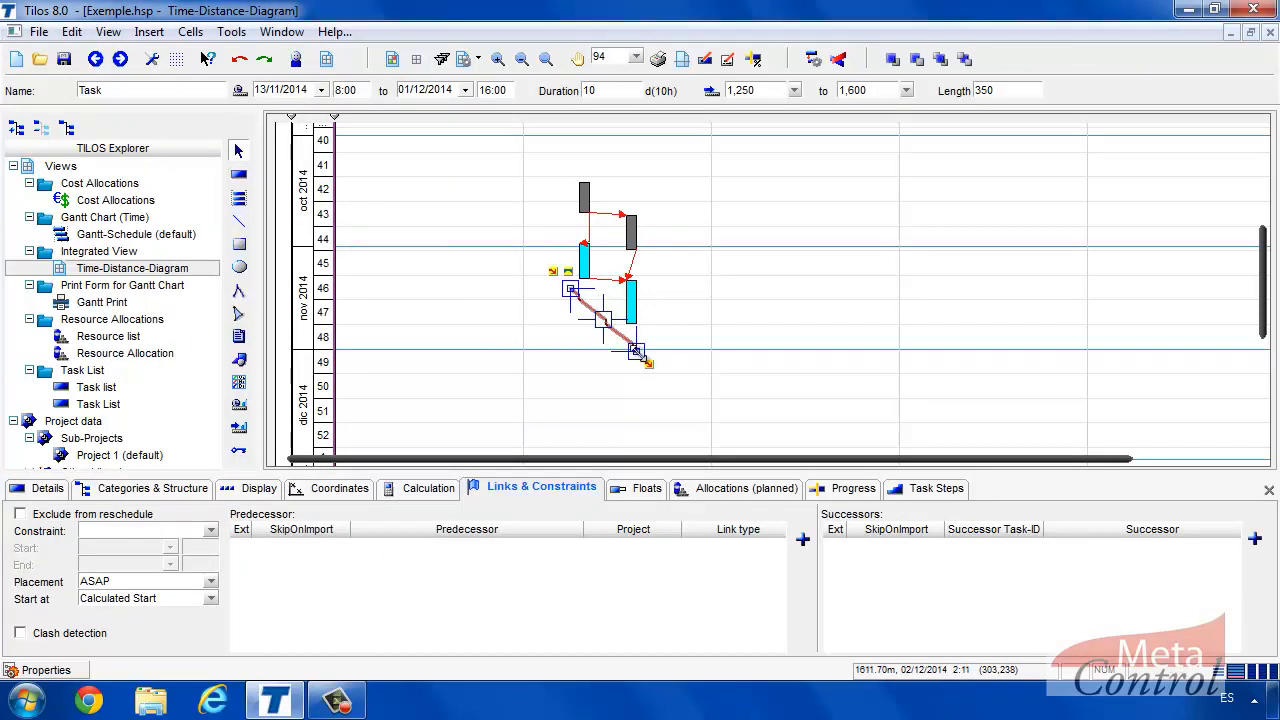
click(585, 265)
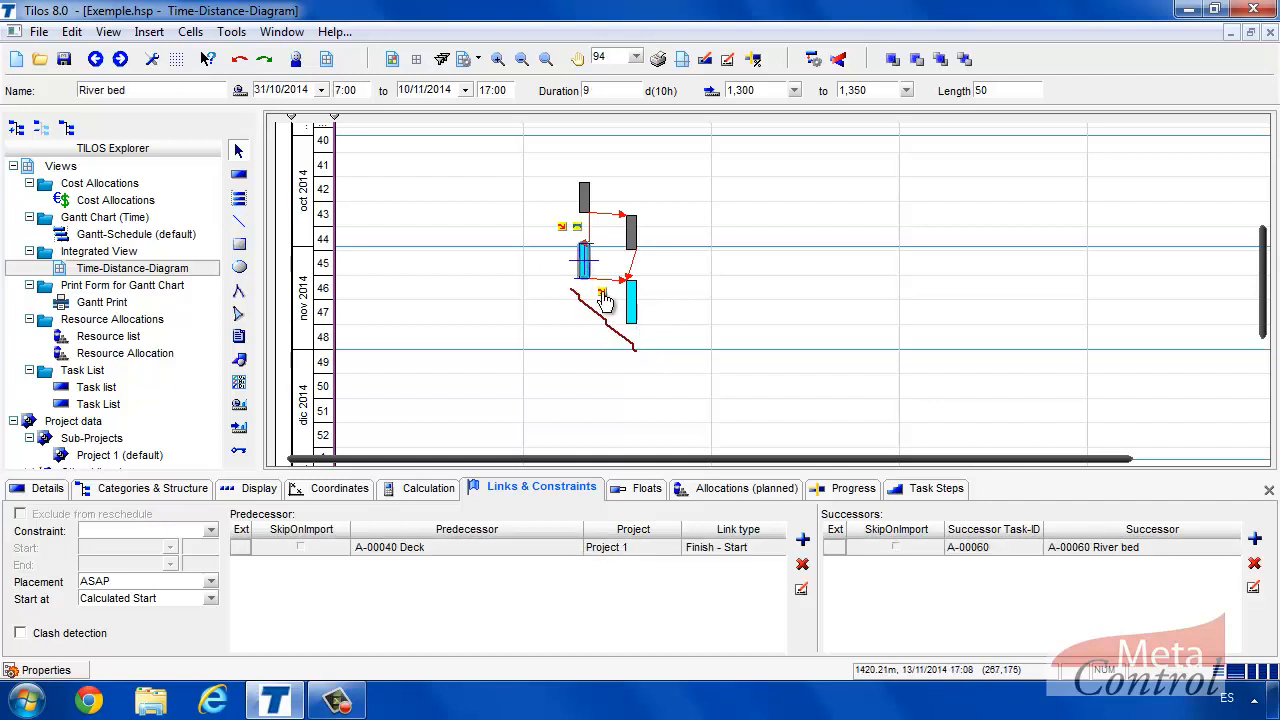
Link the original River bed finish-to-start to the new diagonal line task.
drag(602, 292, 573, 291)
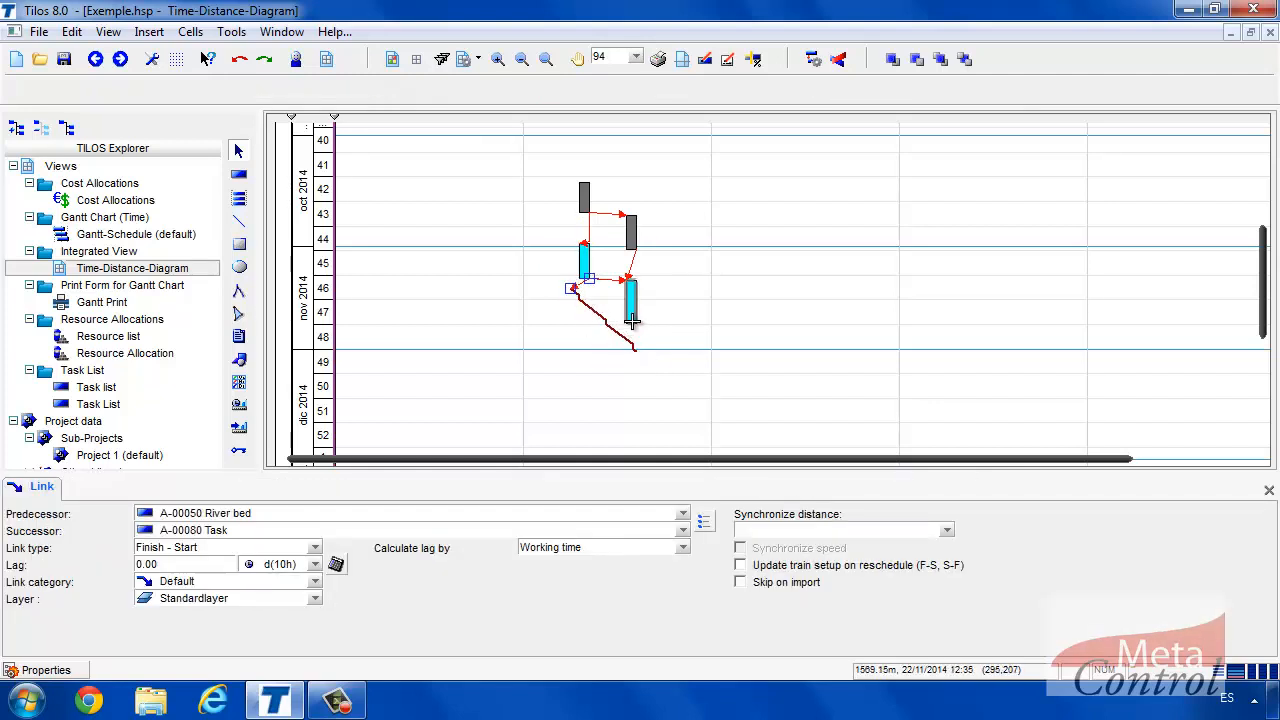
click(630, 309)
mouse_move(652, 343)
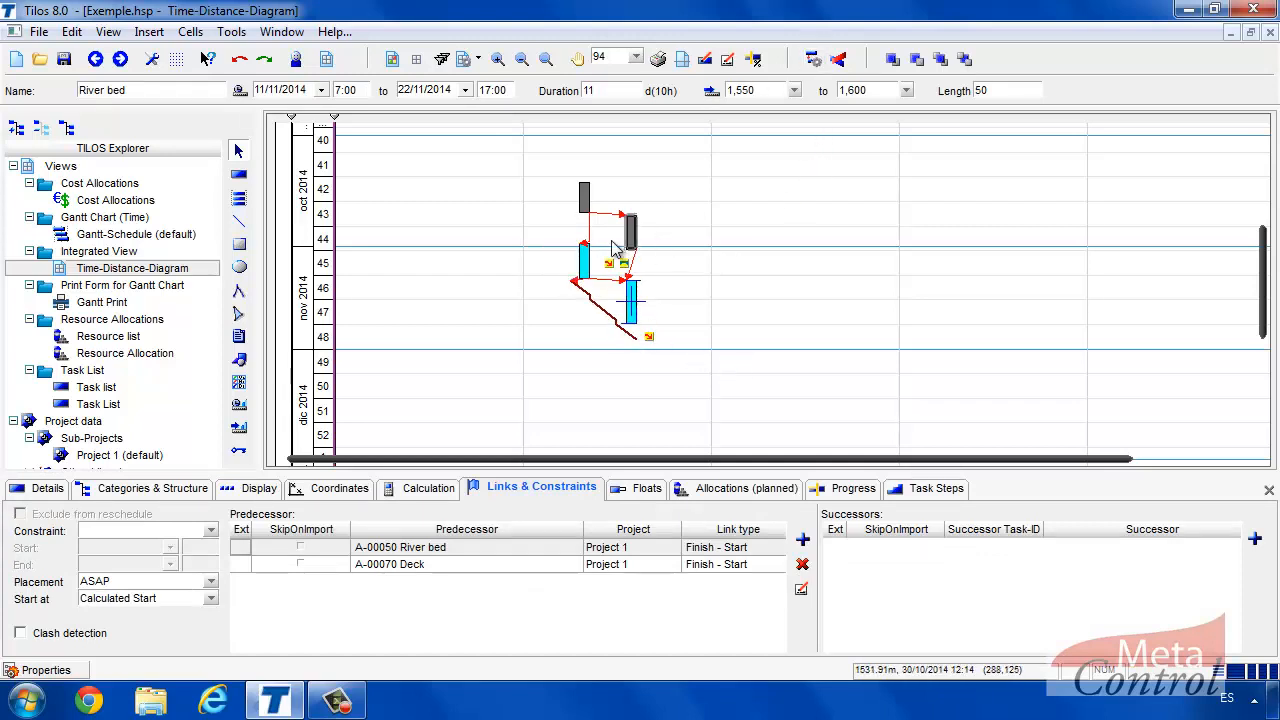
Set the diagonal line task's start distance to 1,300 m in its Coordinates.
click(583, 260)
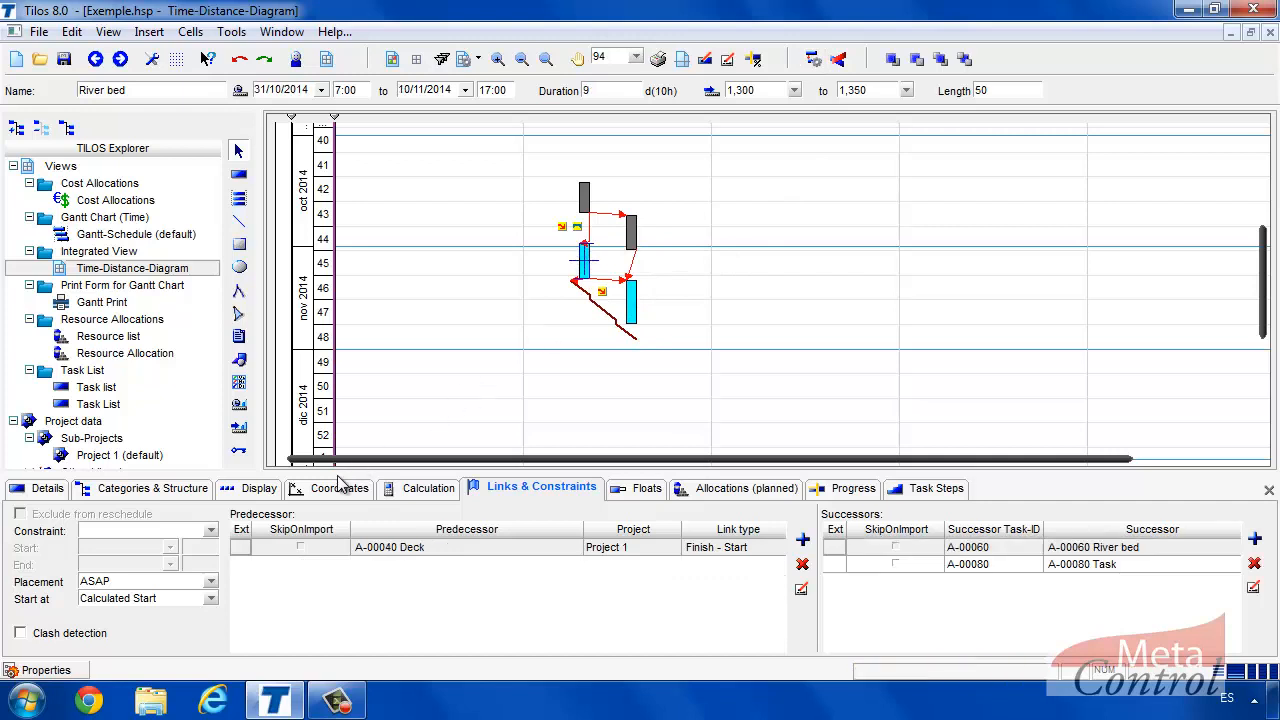
click(342, 490)
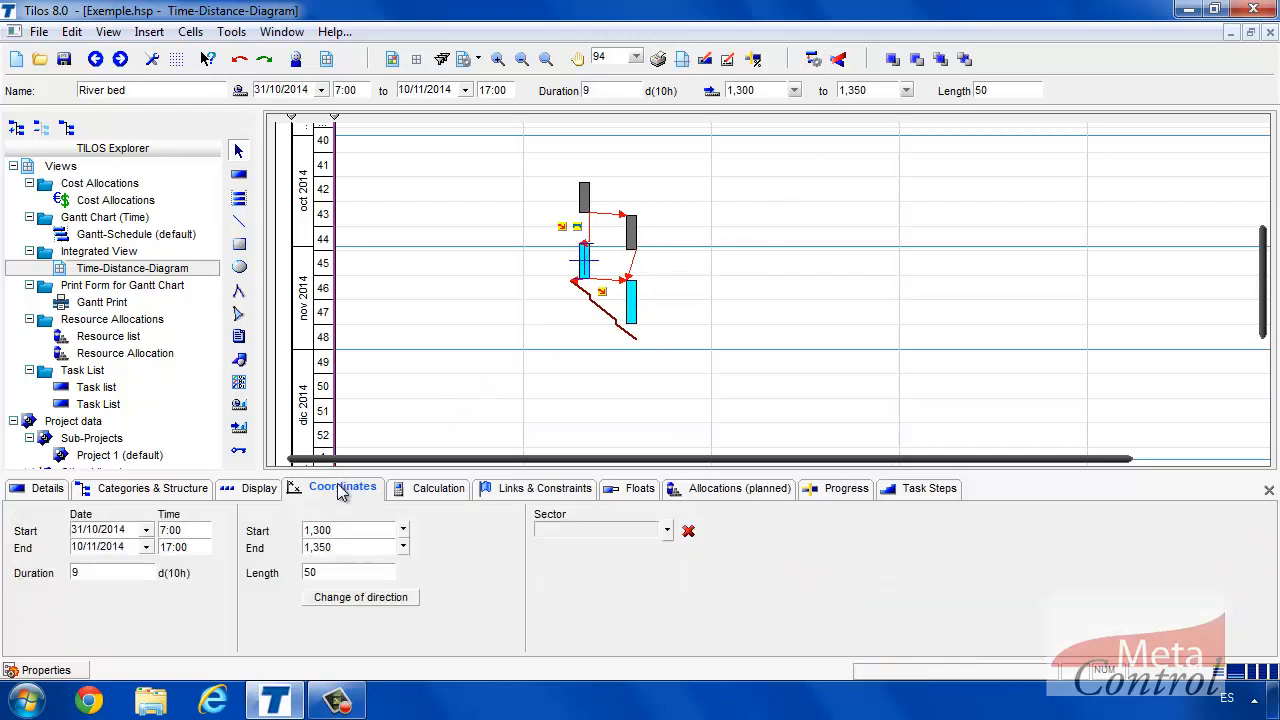
click(600, 308)
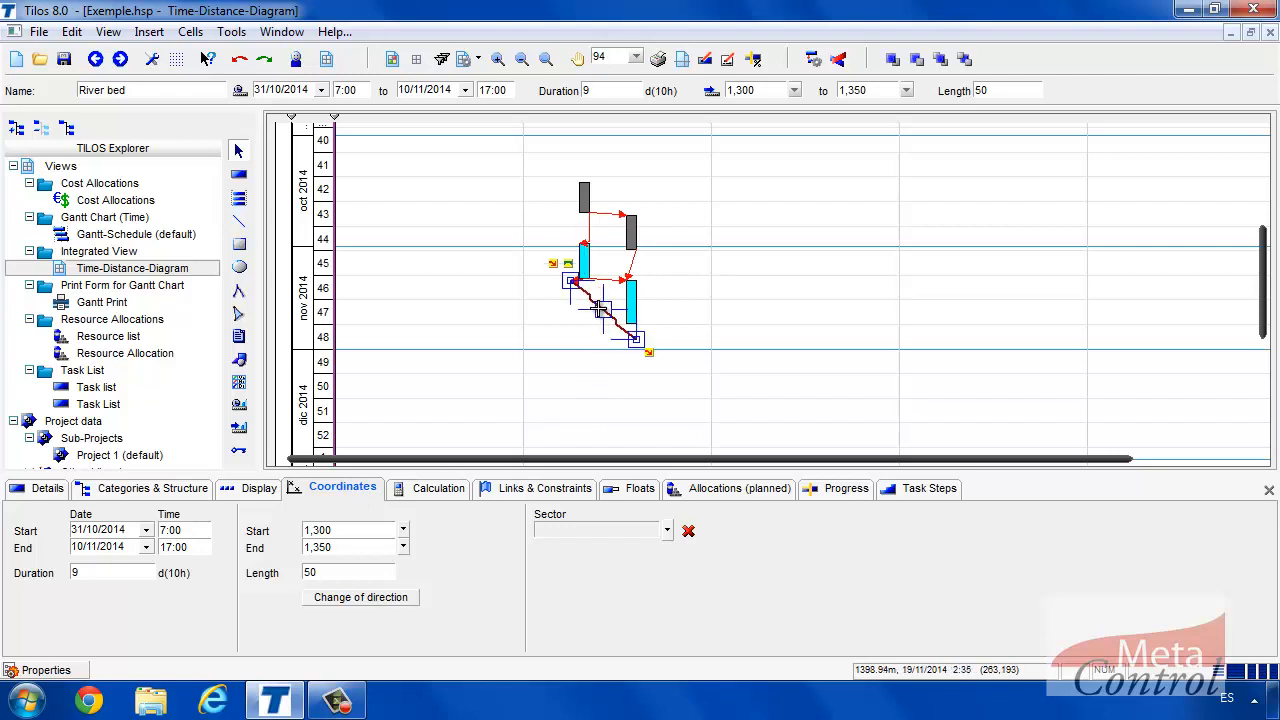
double_click(330, 530)
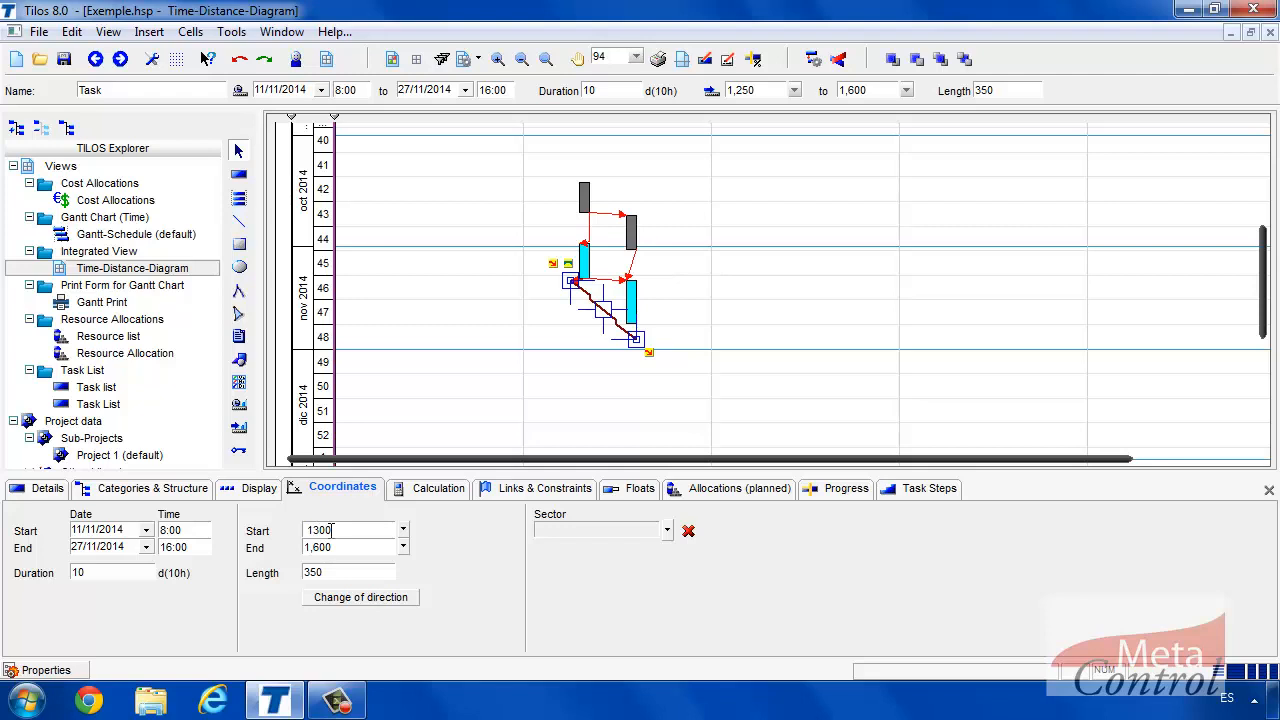
key(Return)
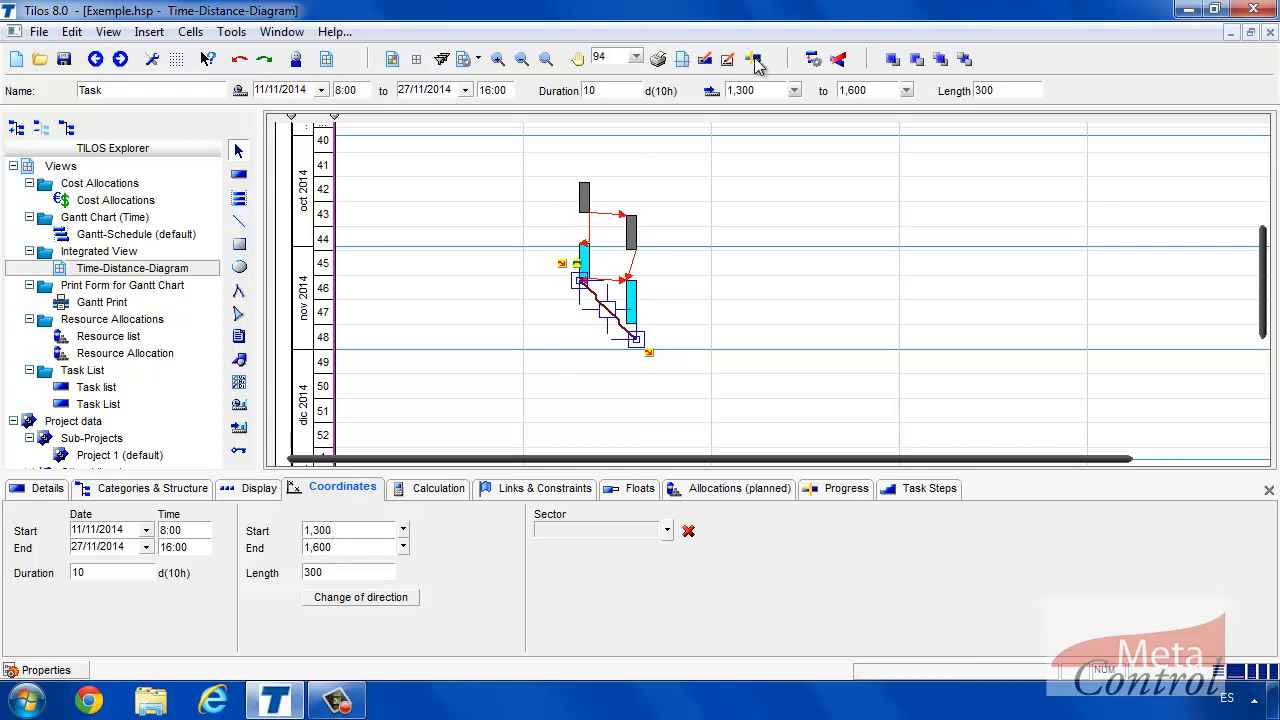
Hide the link arrows and box-select the Deck and River bed tasks at 1,550–1,600 m.
click(485, 338)
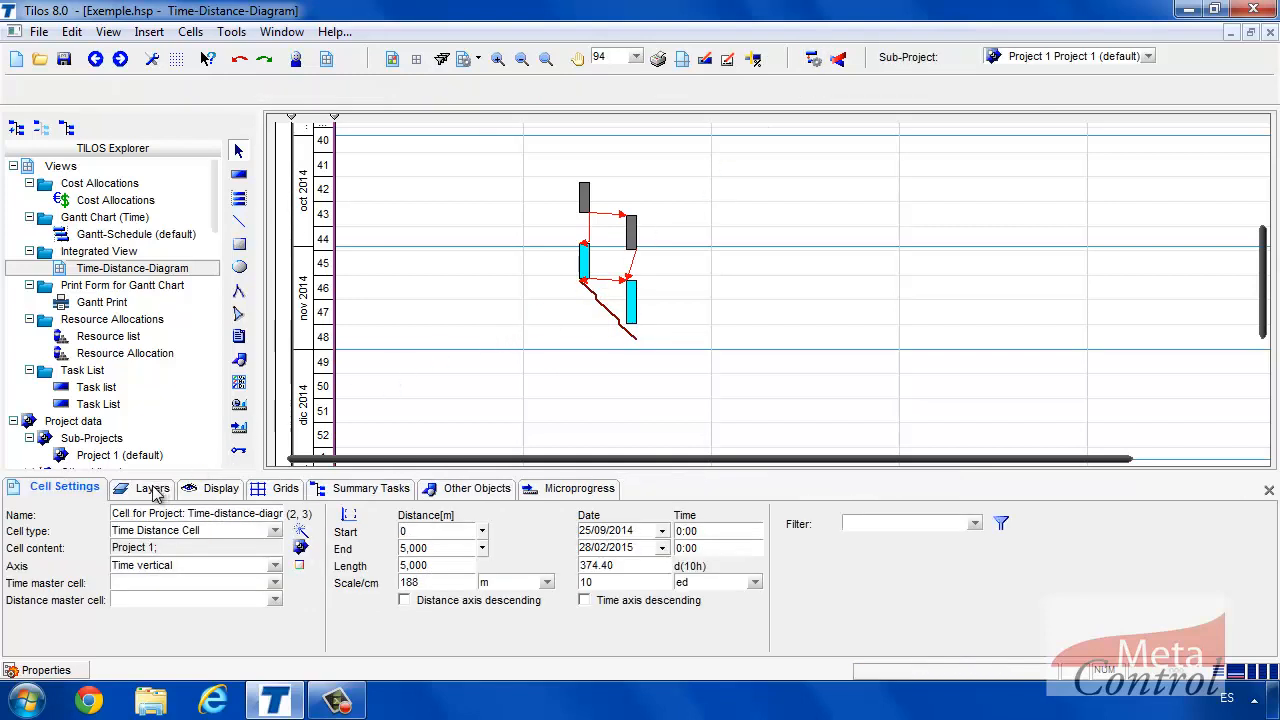
click(192, 490)
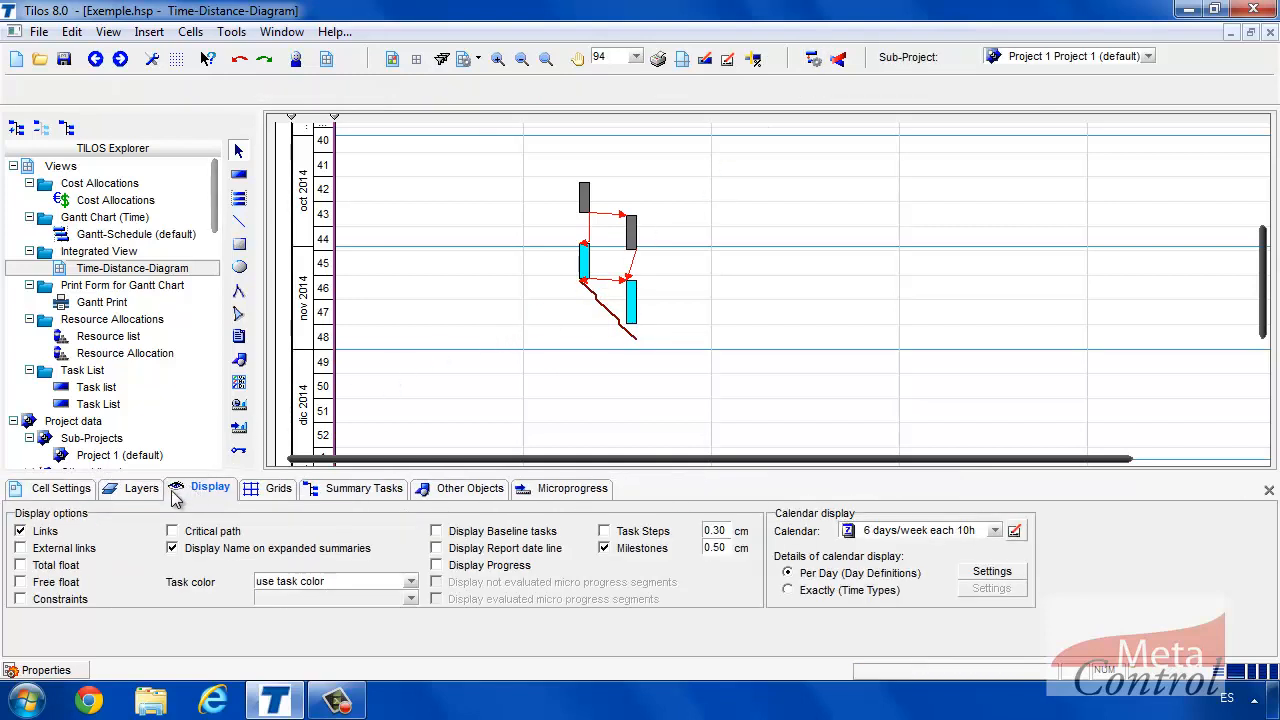
click(45, 531)
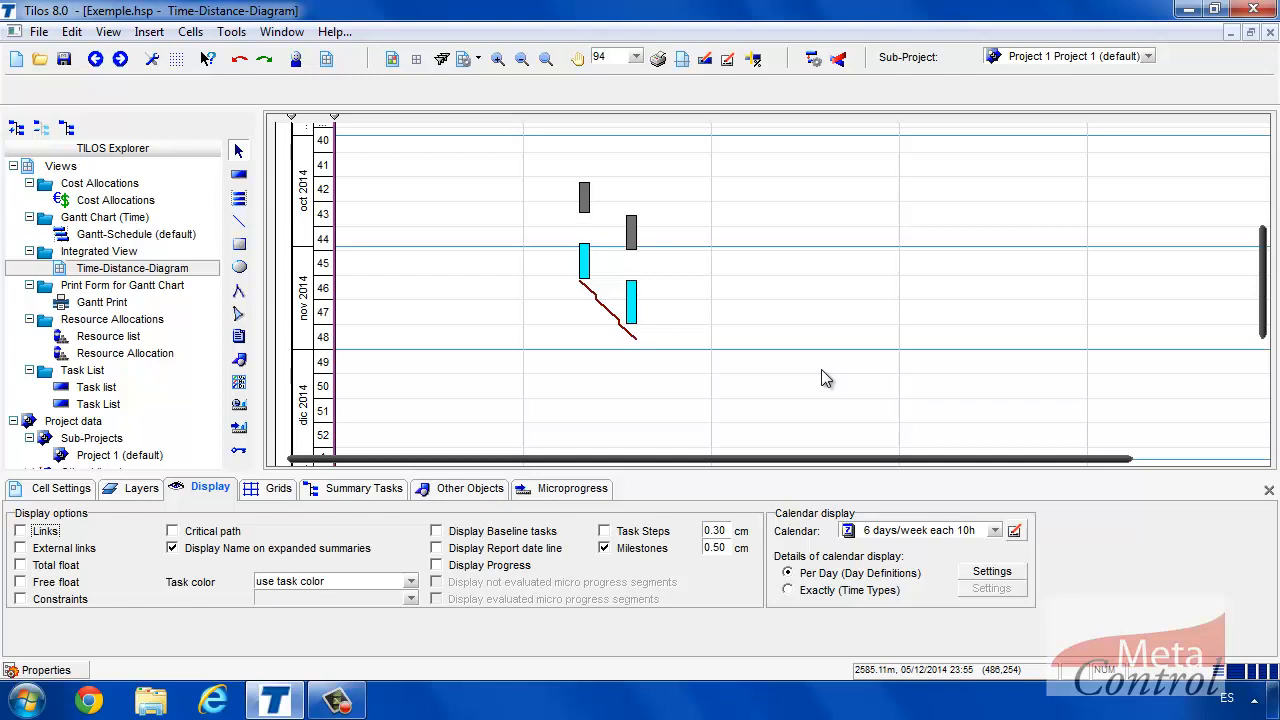
drag(618, 198, 657, 337)
Copy the selected Deck and River bed tasks to 2,000–2,050 m, starting 15/10/2014.
right_click(632, 236)
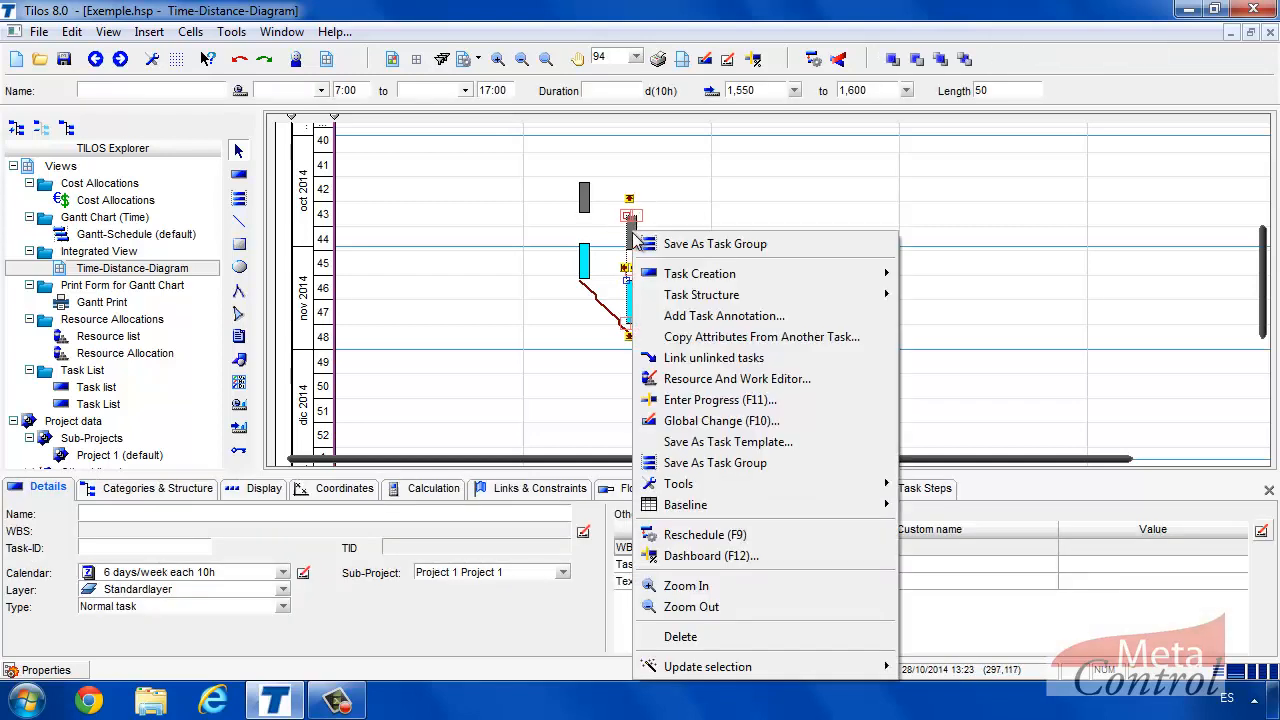
mouse_move(686, 277)
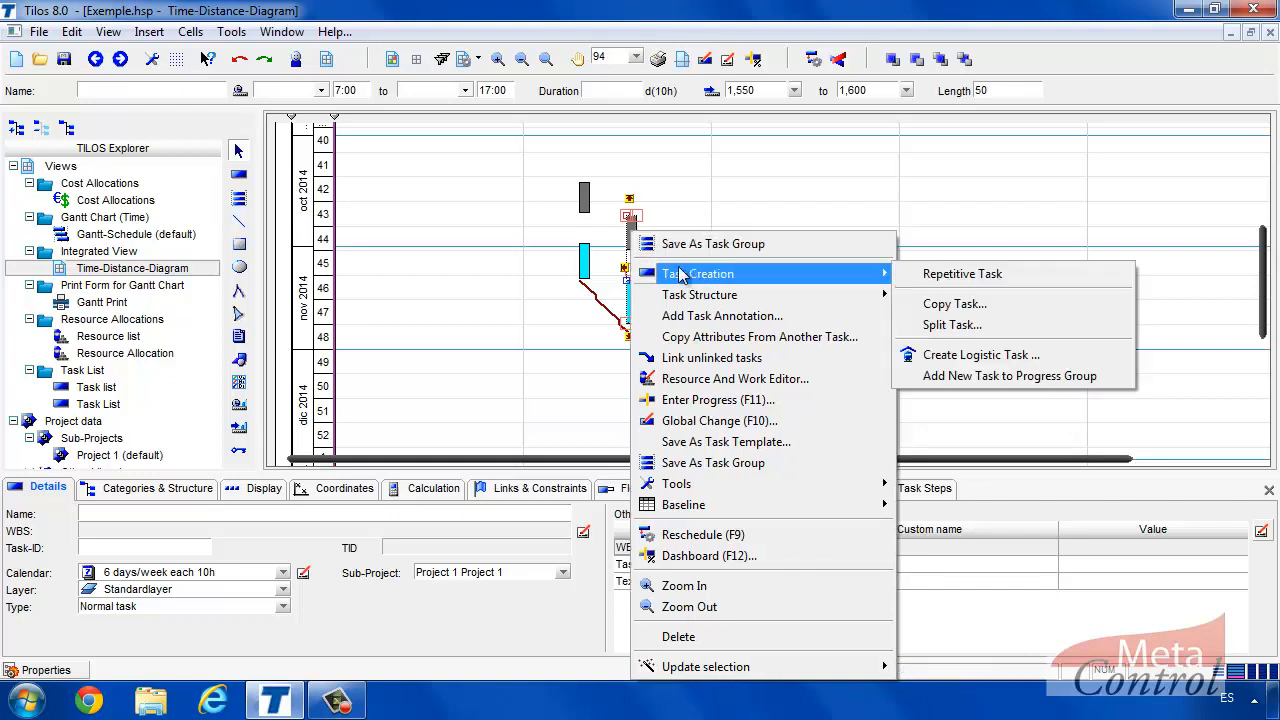
click(935, 304)
click(622, 232)
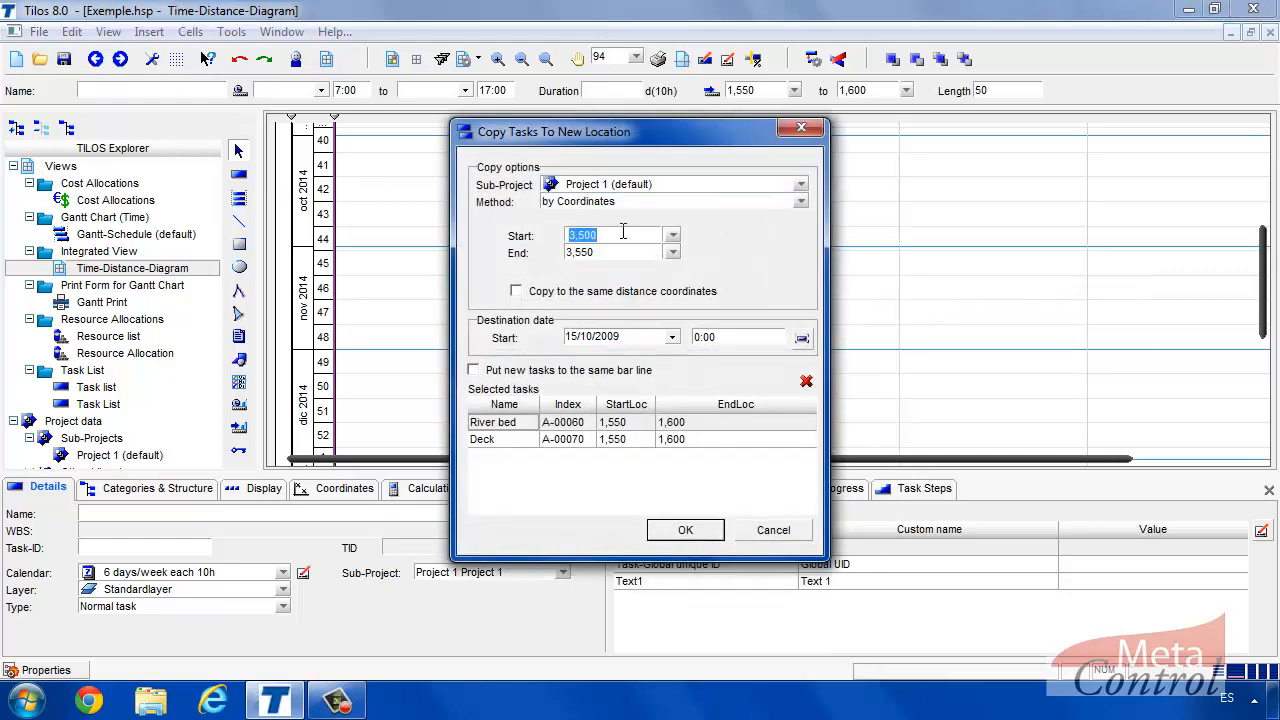
text(2000)
click(620, 252)
text(20)
click(673, 340)
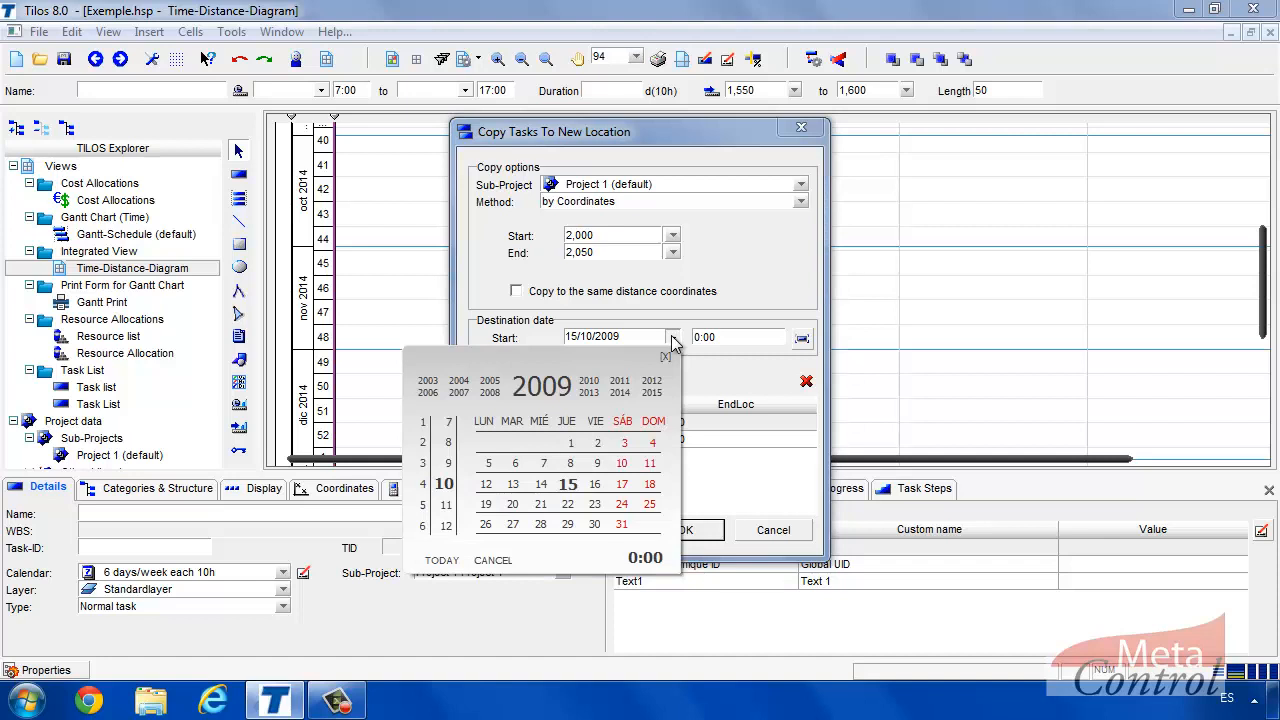
click(625, 392)
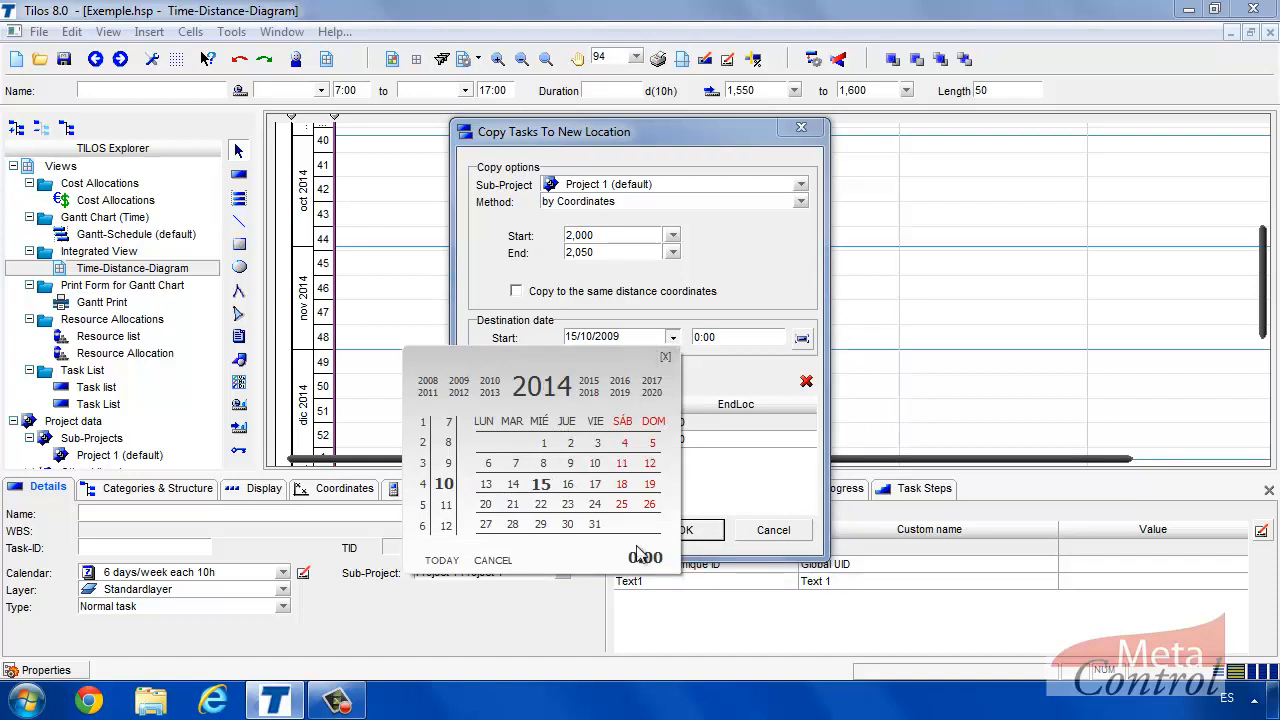
click(541, 484)
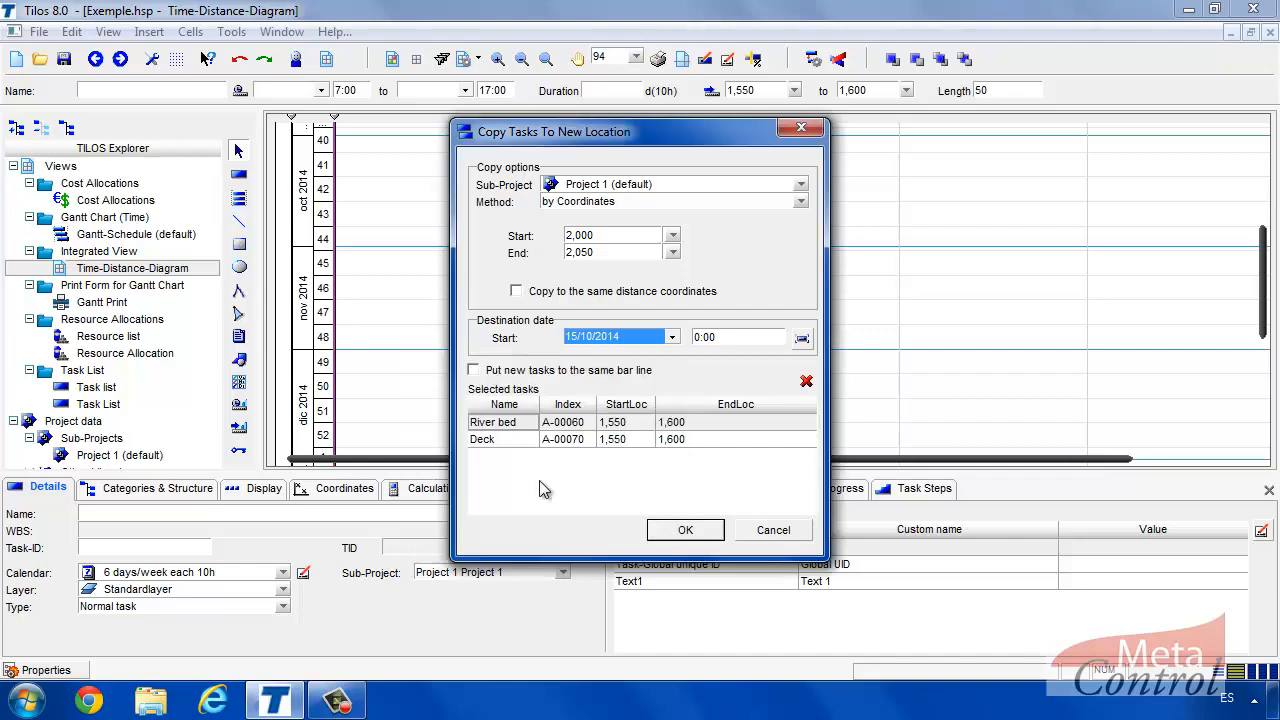
click(690, 530)
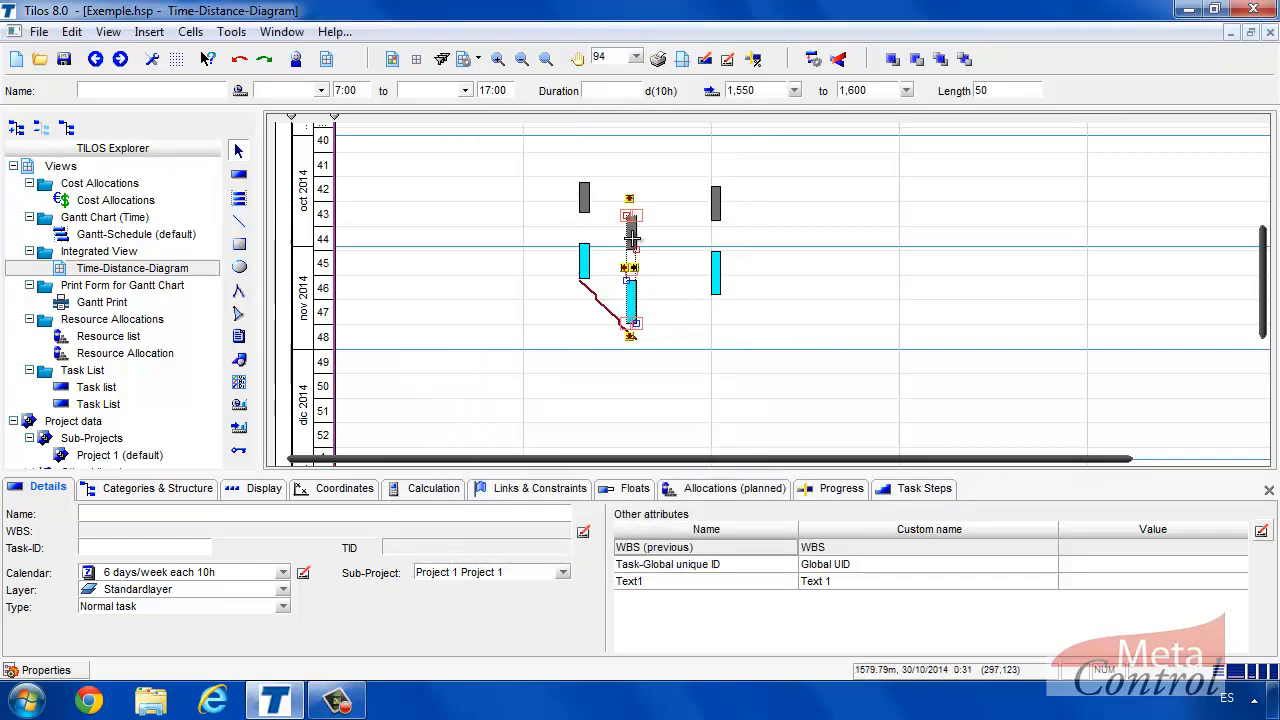
Link the original Deck and River bed to their copies finish-to-start, rescheduling after each link.
click(667, 247)
click(630, 232)
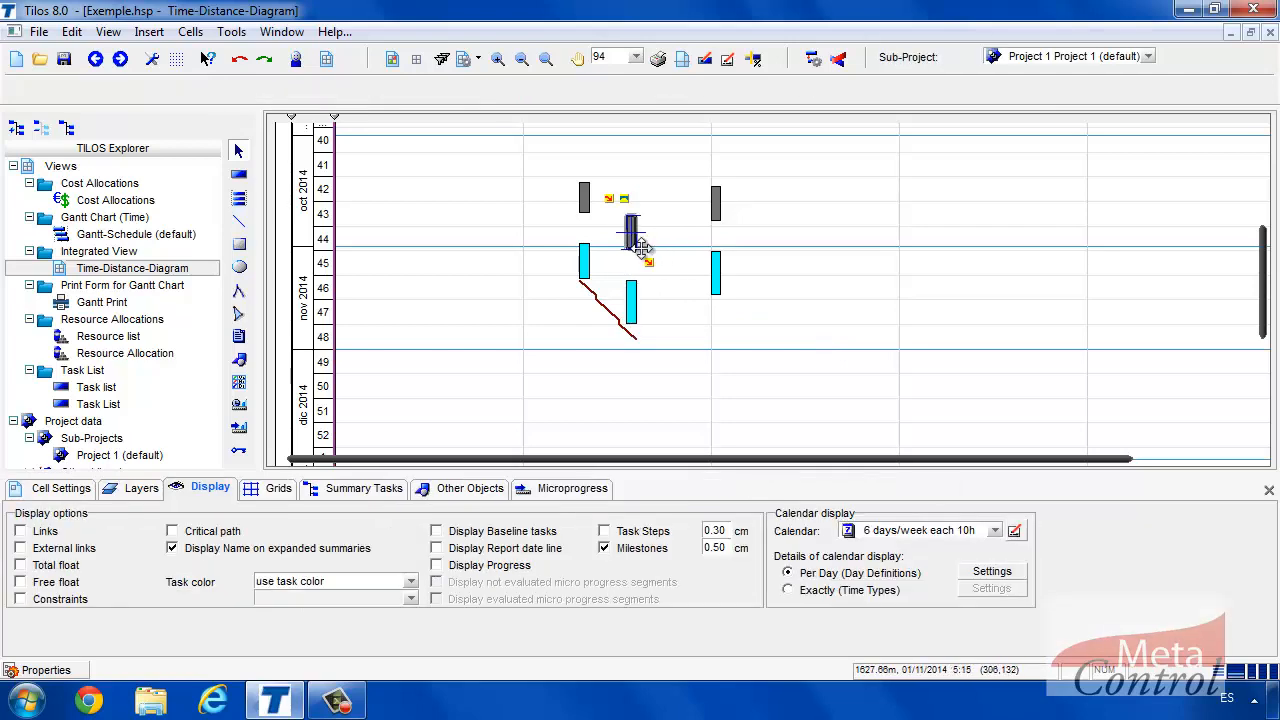
drag(652, 268, 714, 186)
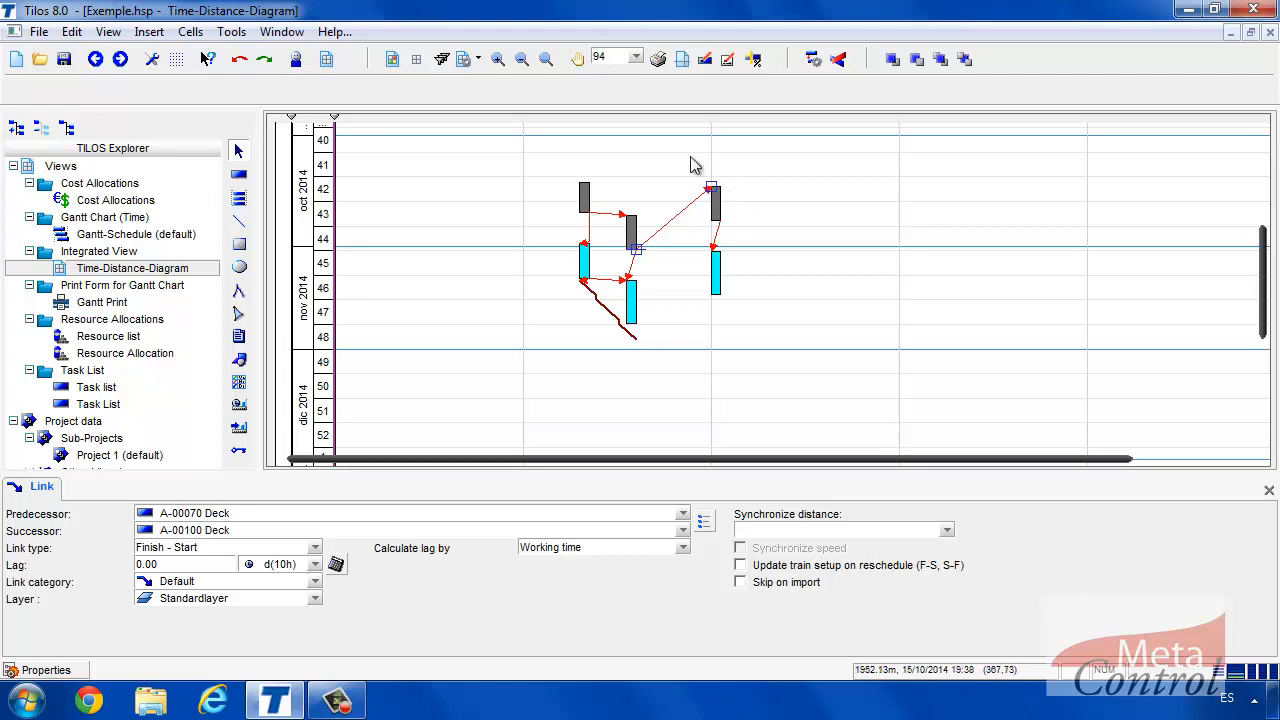
click(811, 58)
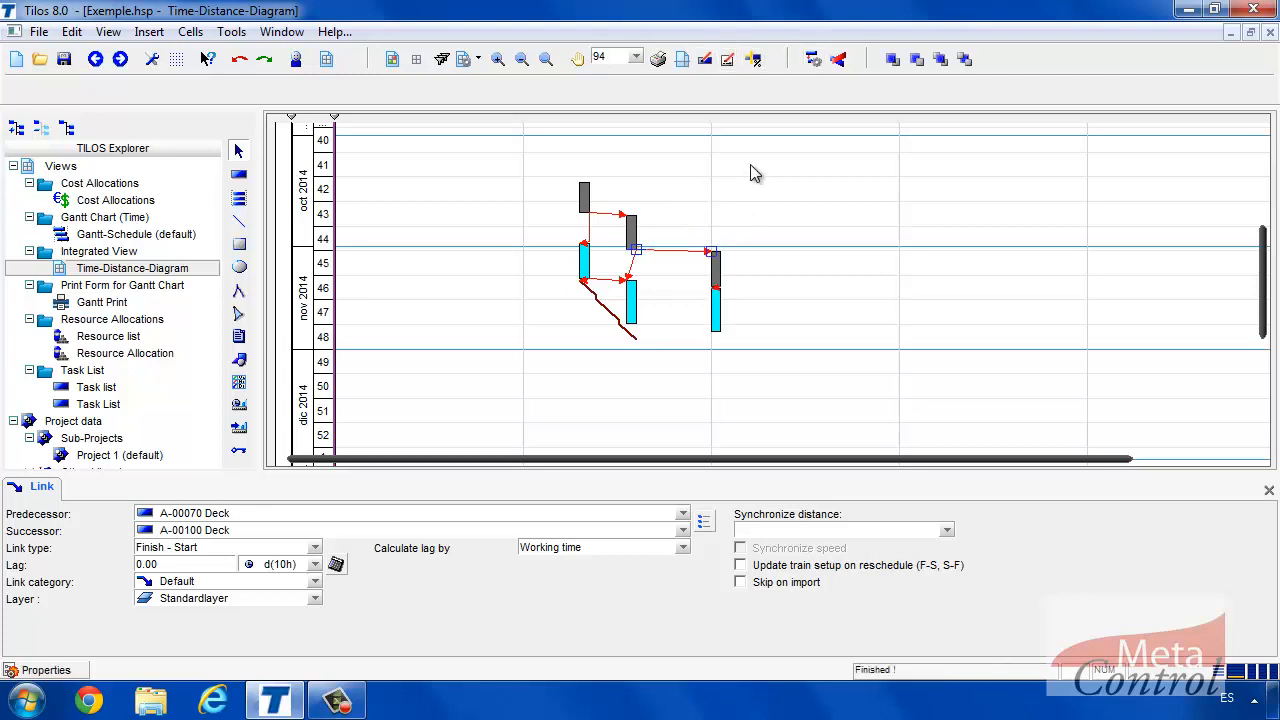
drag(634, 290, 712, 290)
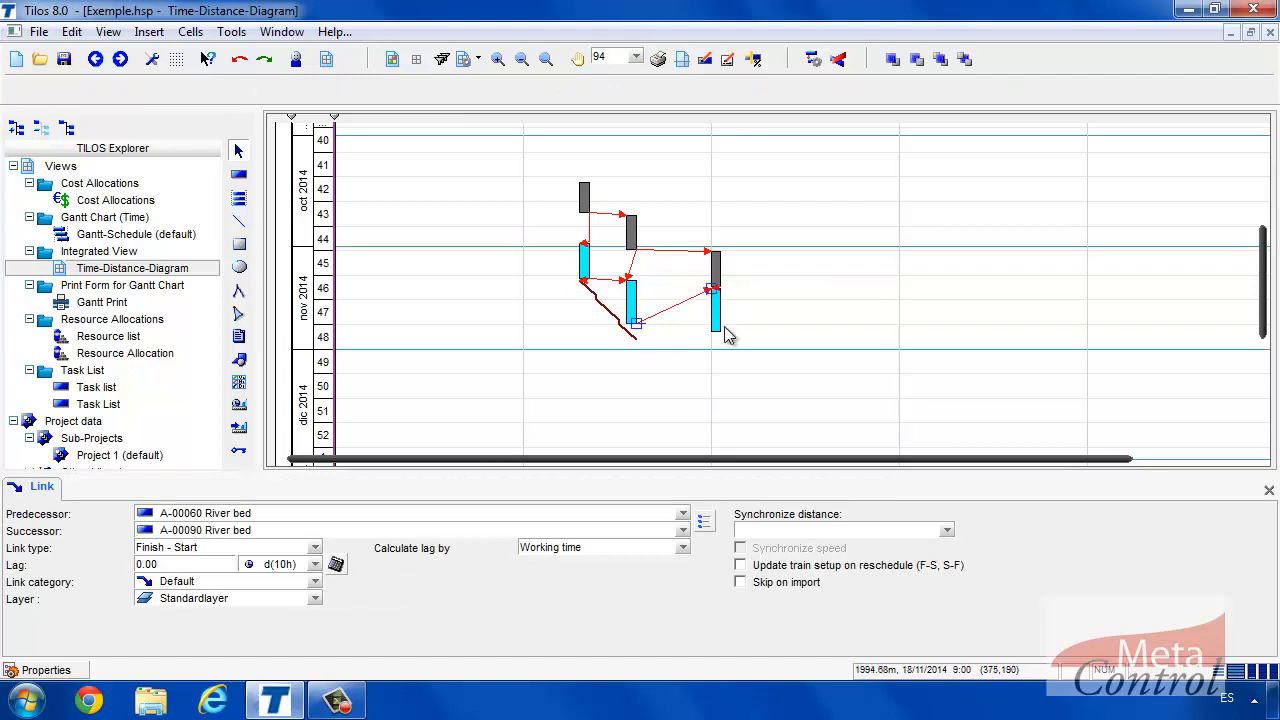
click(810, 60)
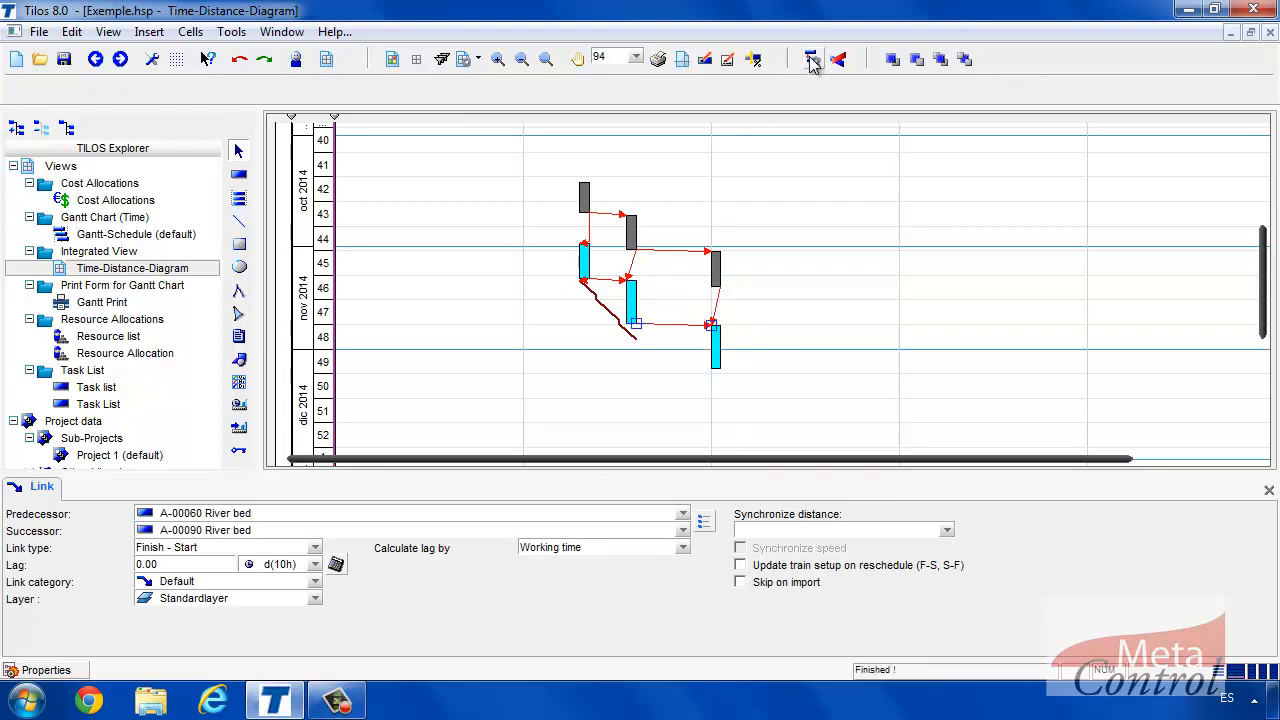
click(636, 339)
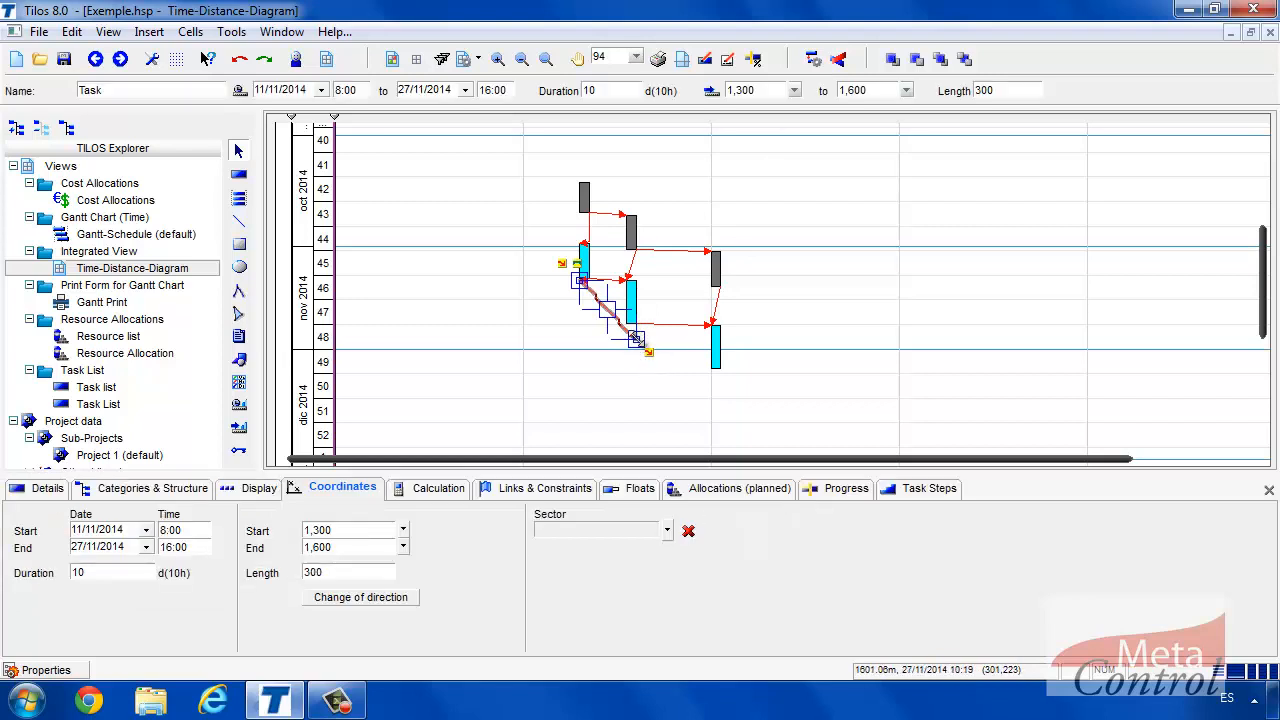
Stretch the diagonal line to 1,300–2,050 m and move it to run 12/11–18/12/2014.
drag(648, 352, 718, 376)
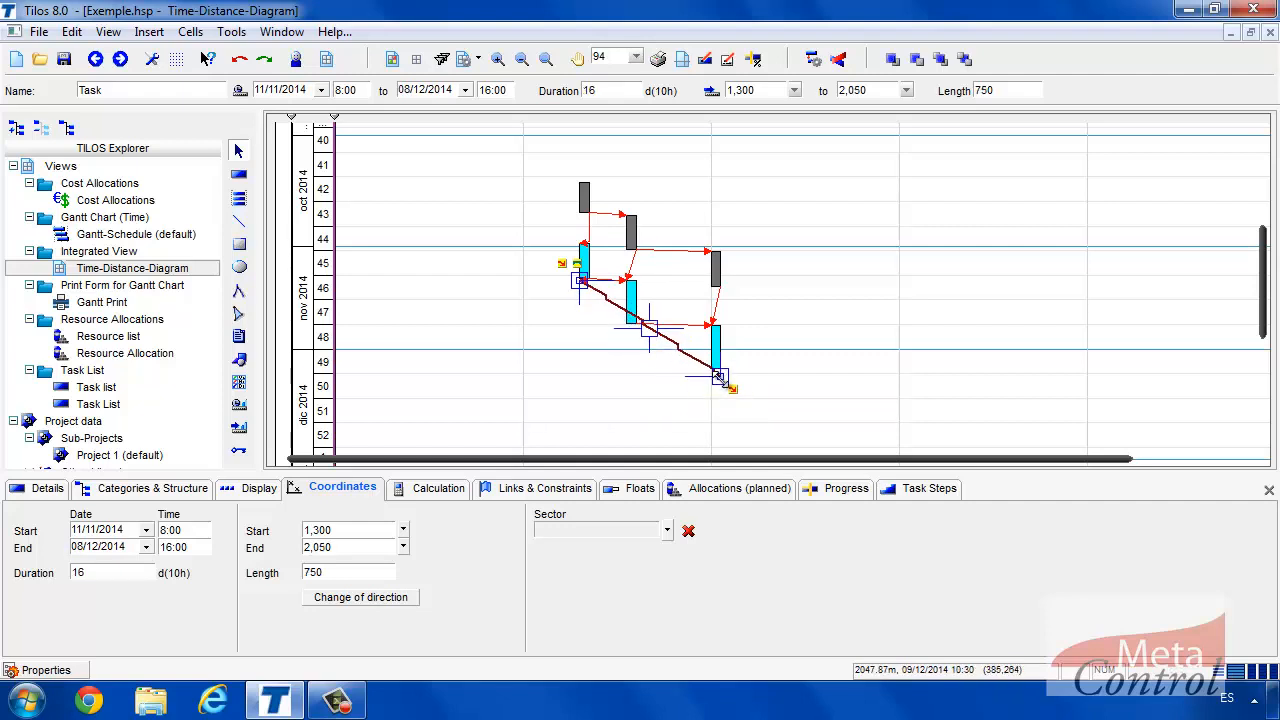
click(753, 350)
click(709, 367)
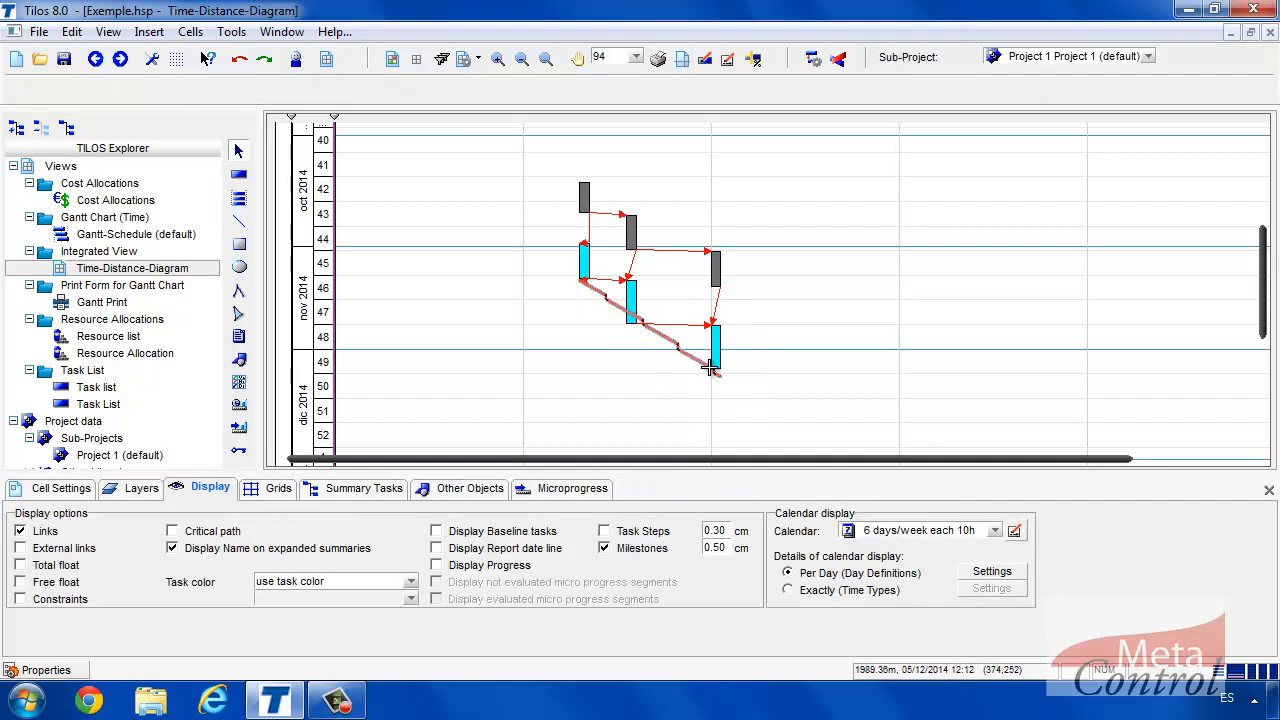
drag(720, 376, 718, 413)
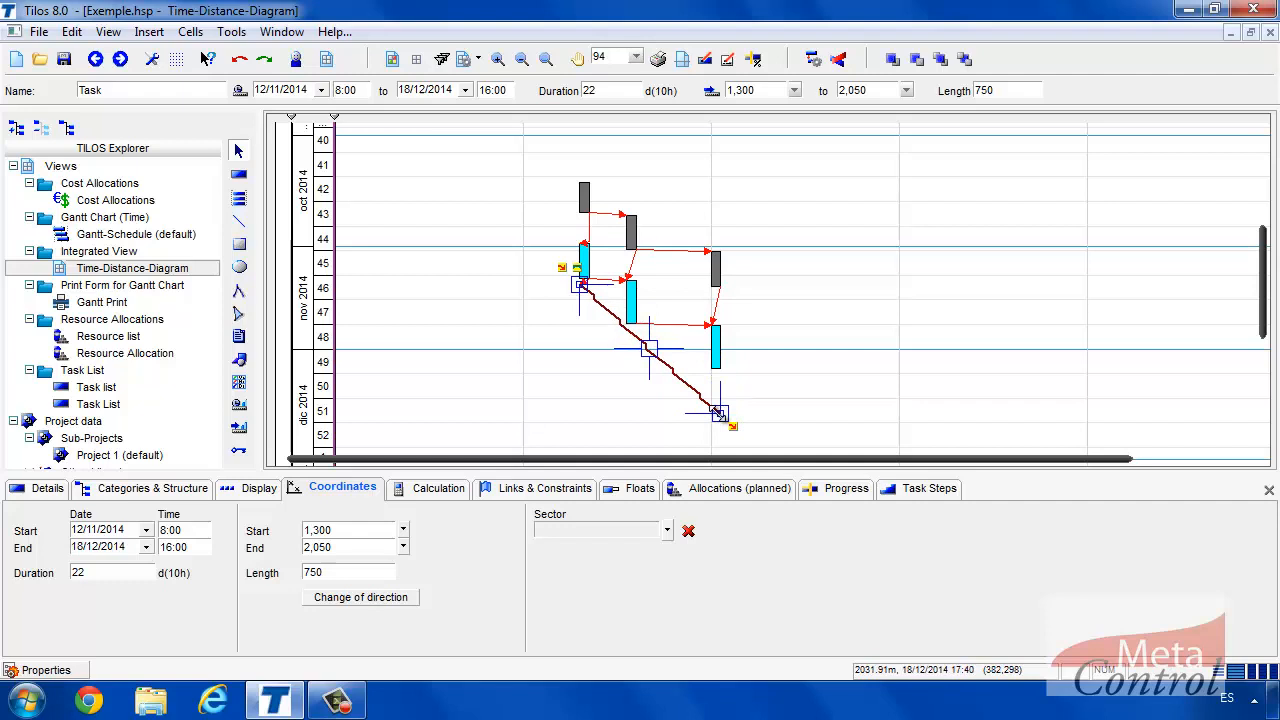
click(812, 368)
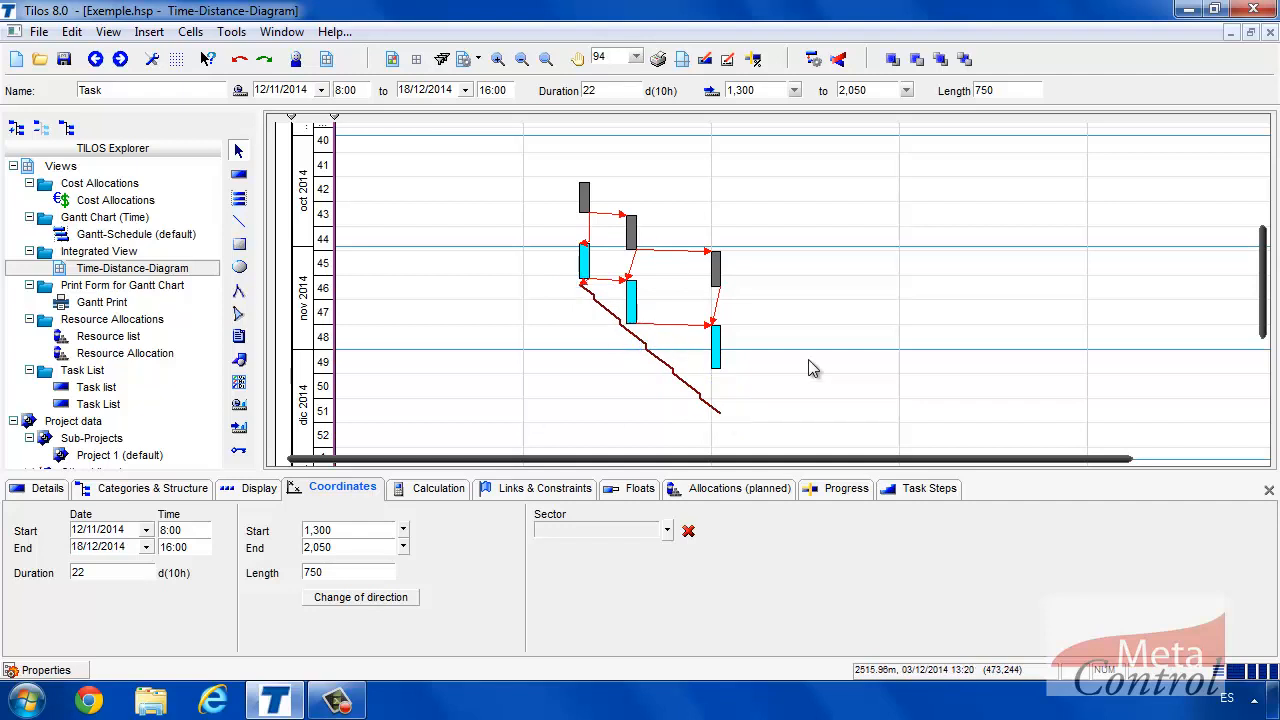
Check the line, Deck and River bed task dates, then hide link arrows and zoom out.
click(668, 365)
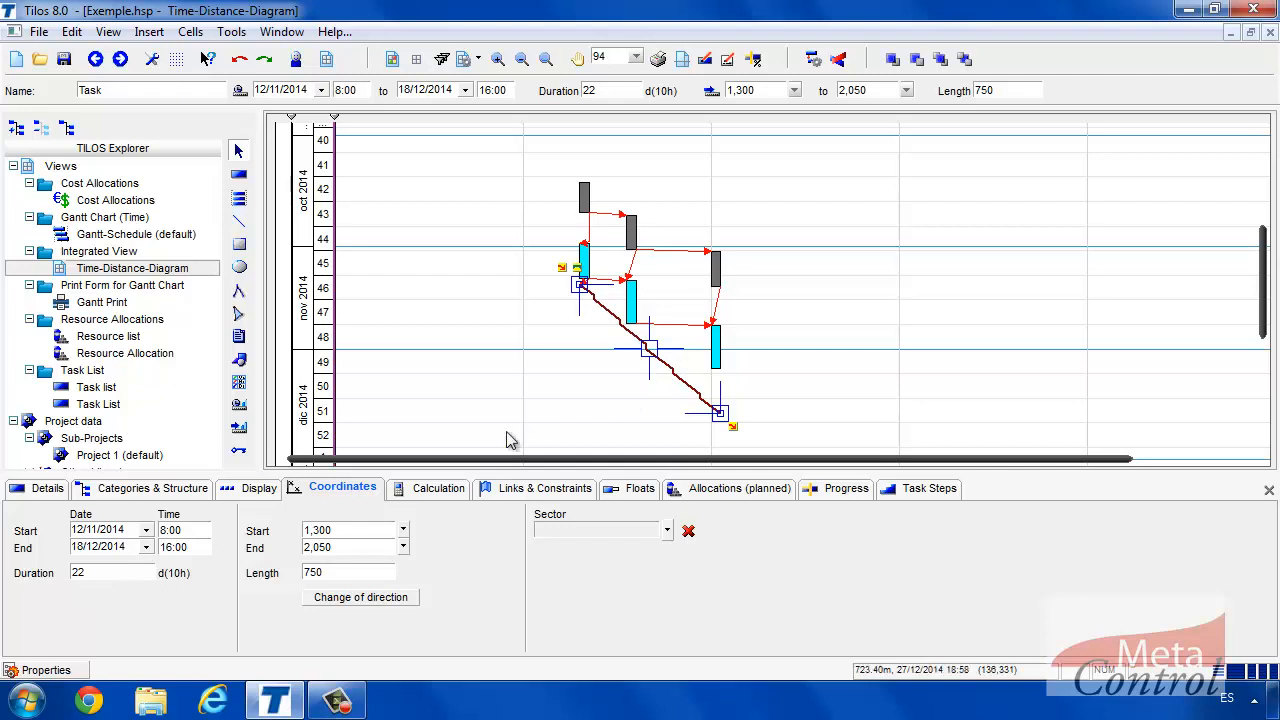
click(716, 348)
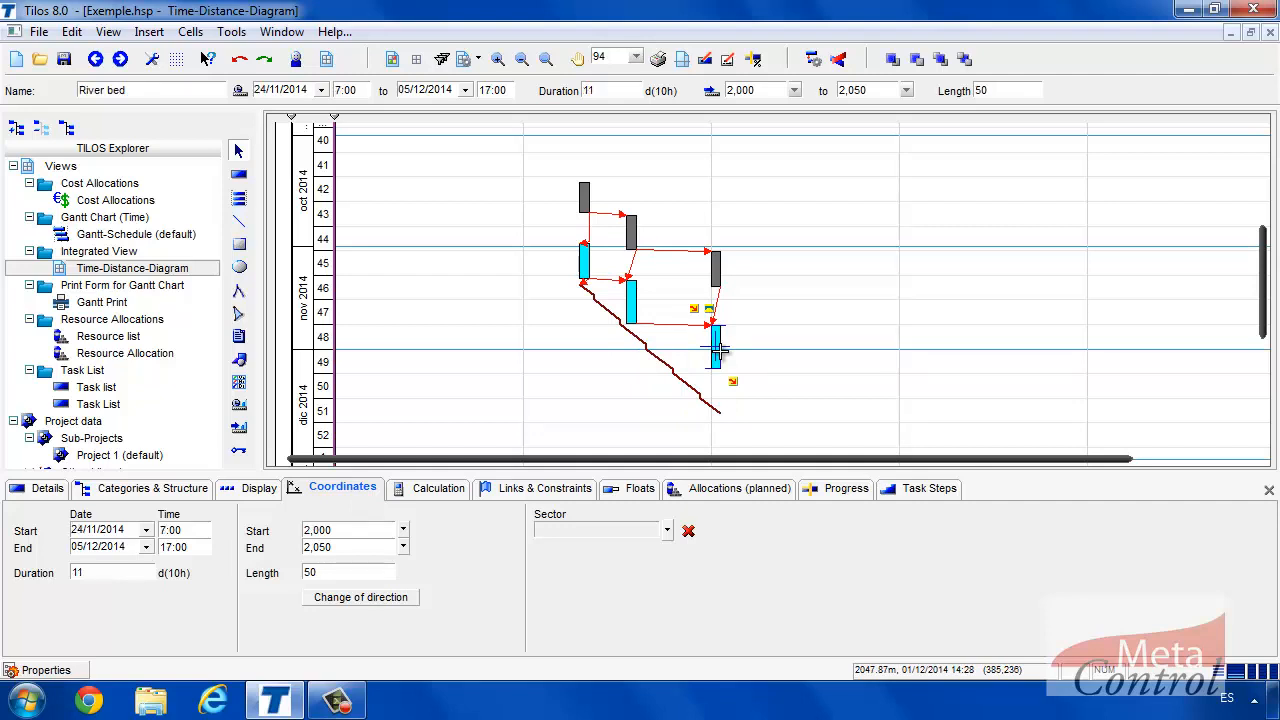
click(716, 270)
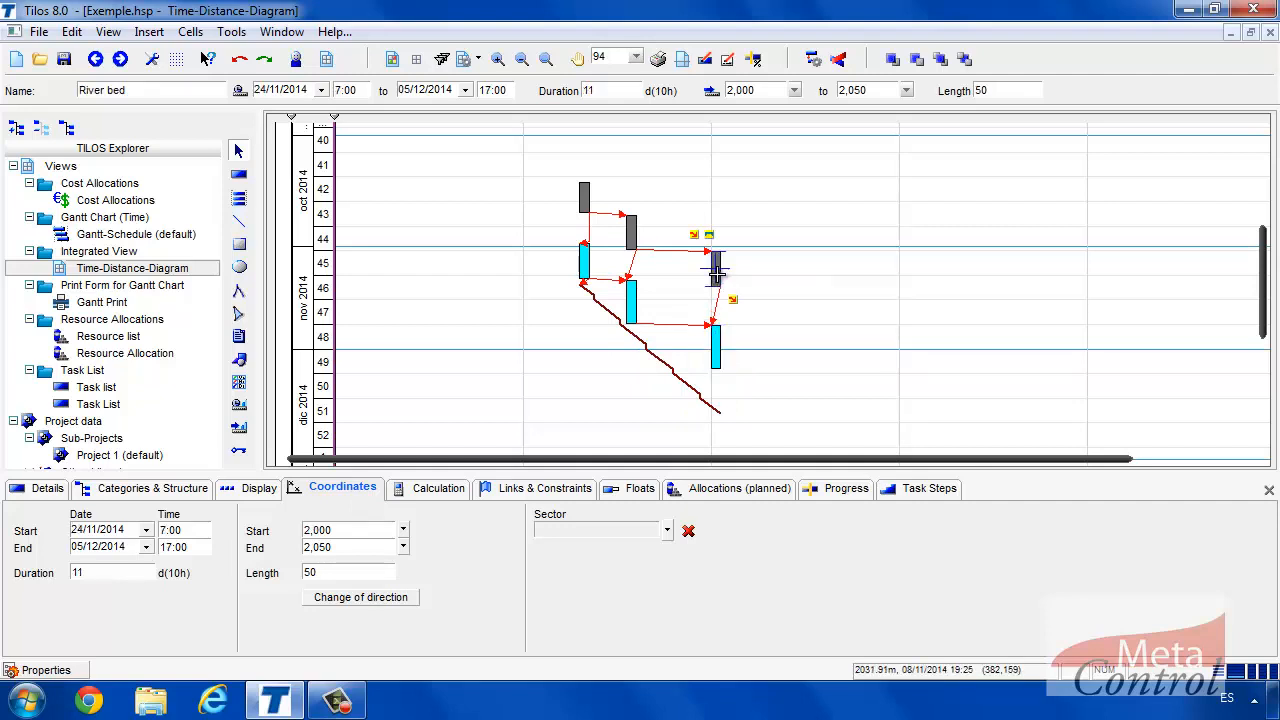
click(632, 233)
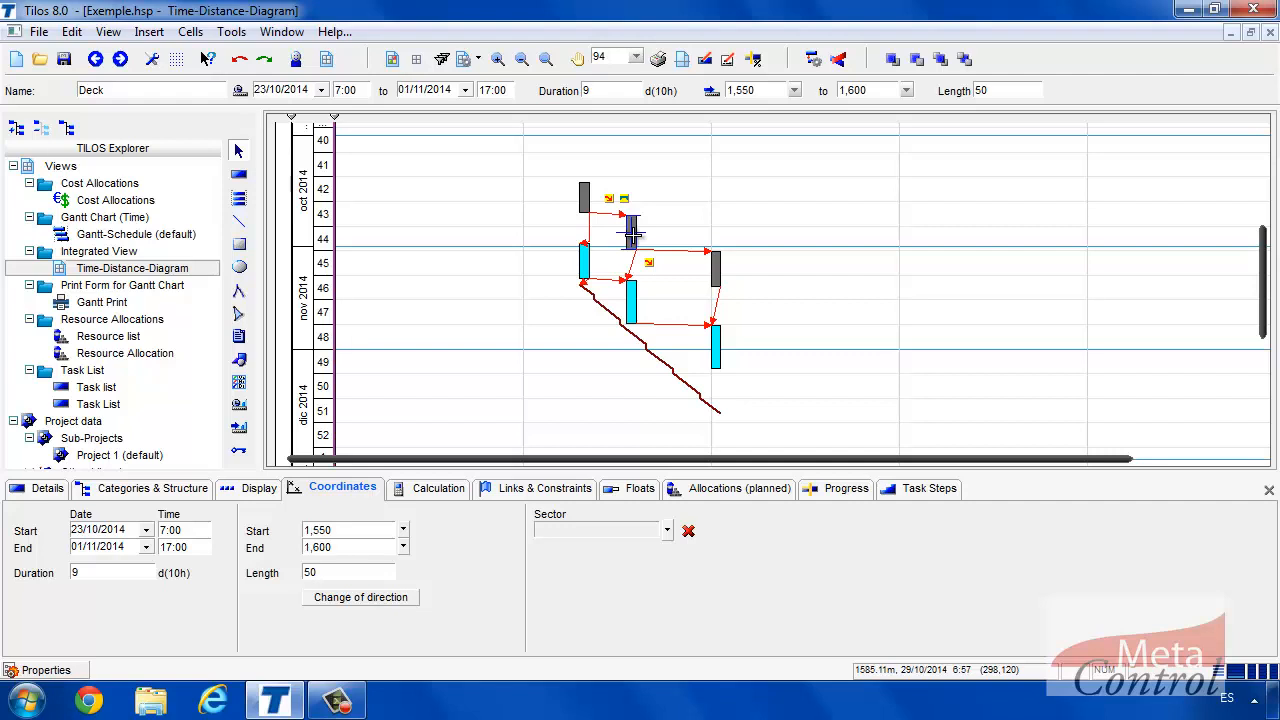
click(714, 191)
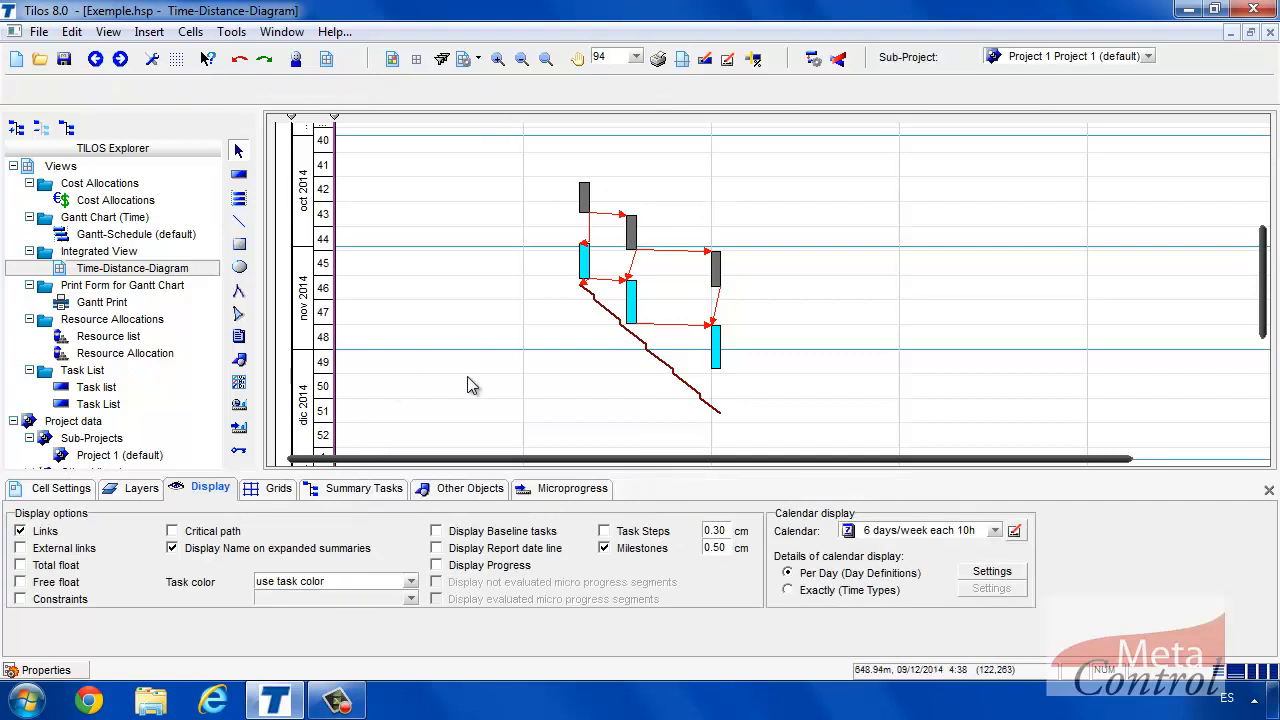
click(33, 535)
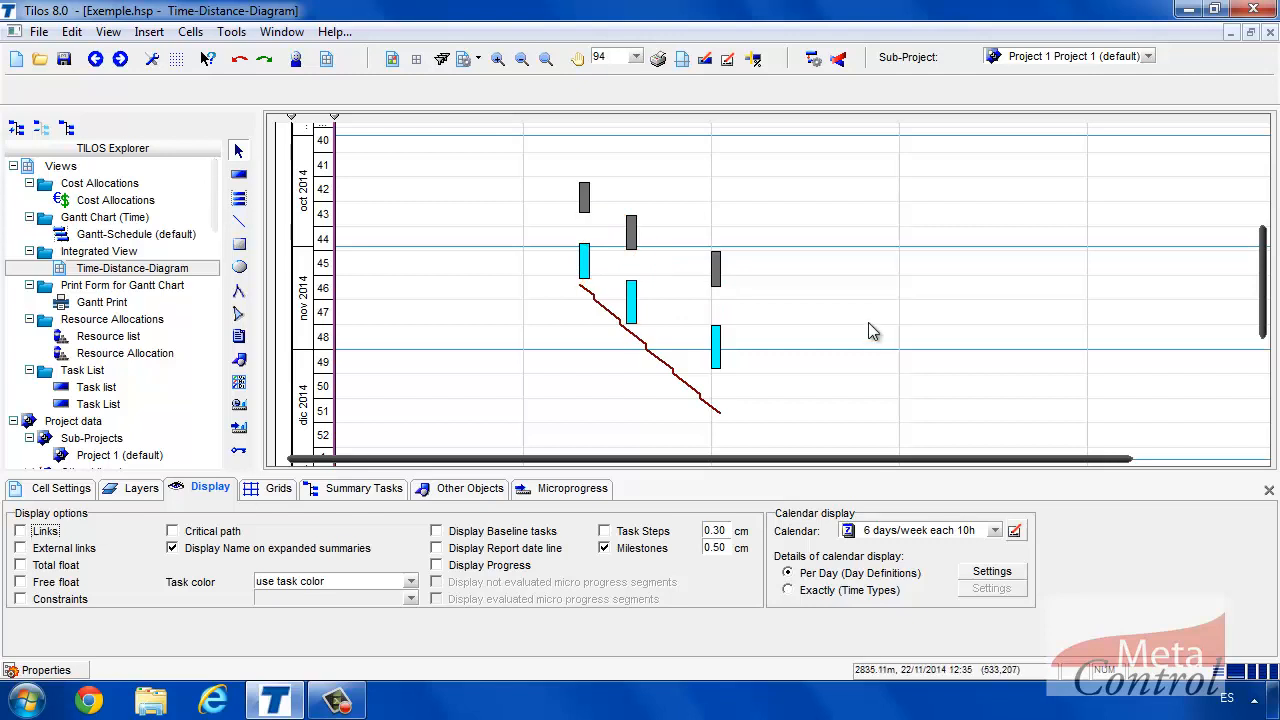
click(520, 59)
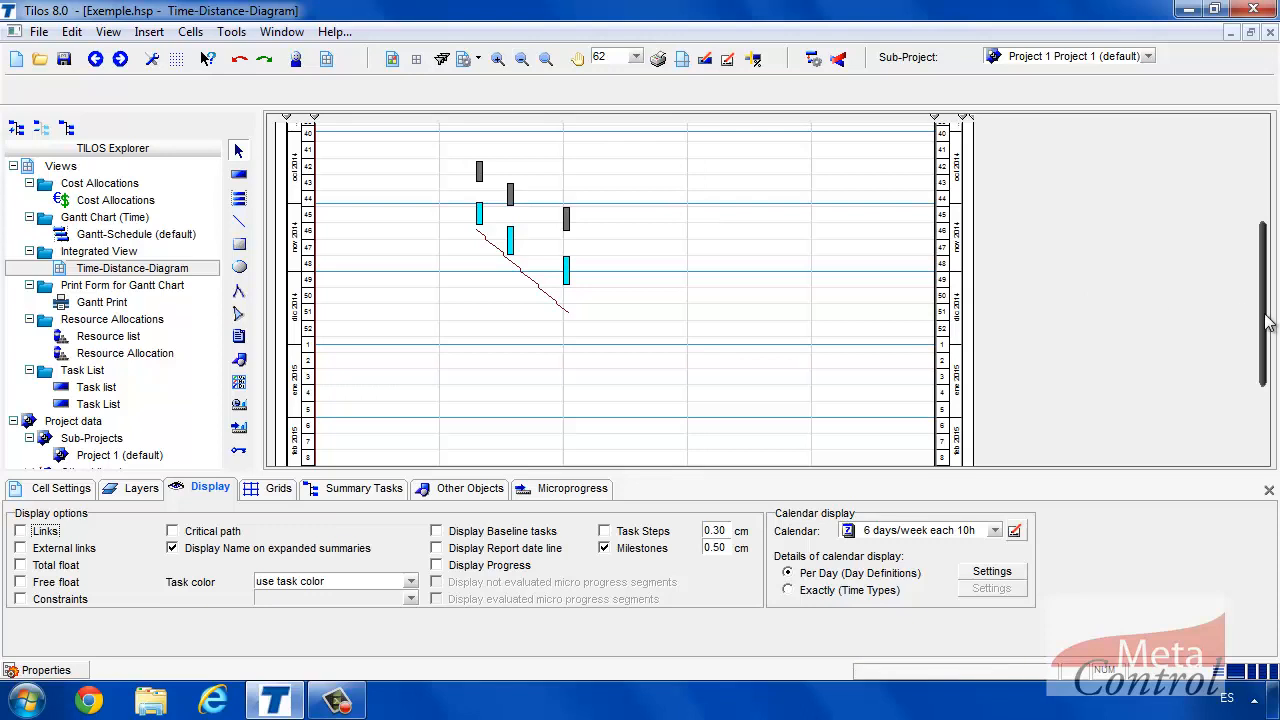